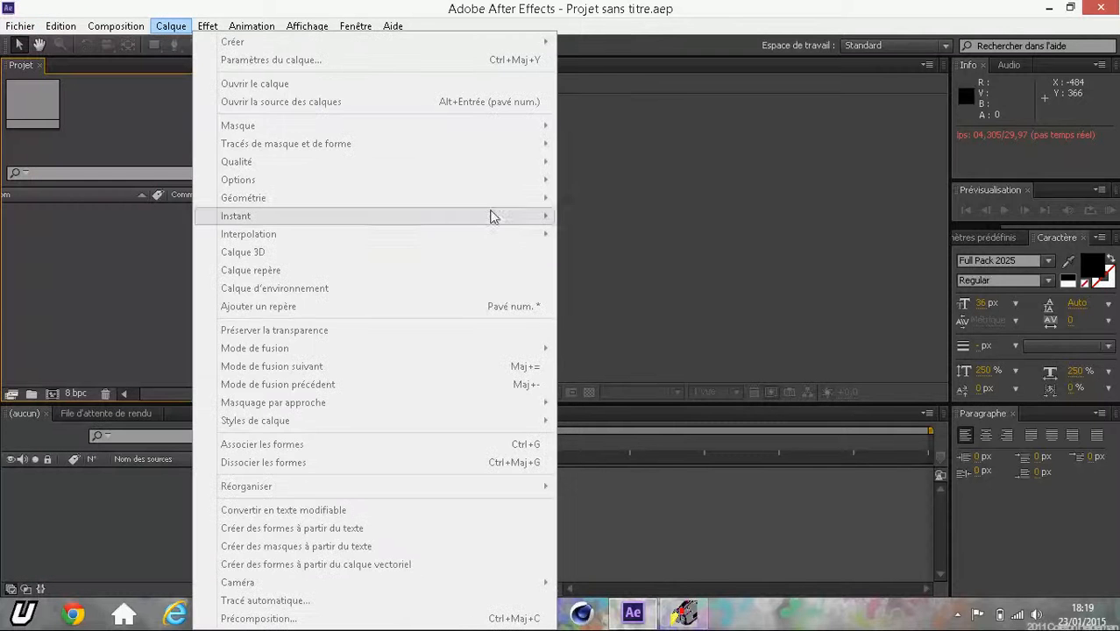
Step: Create a new composition with the HDV/HDTV 720 29,97 preset and a duration of 0;00;20;00
click(683, 229)
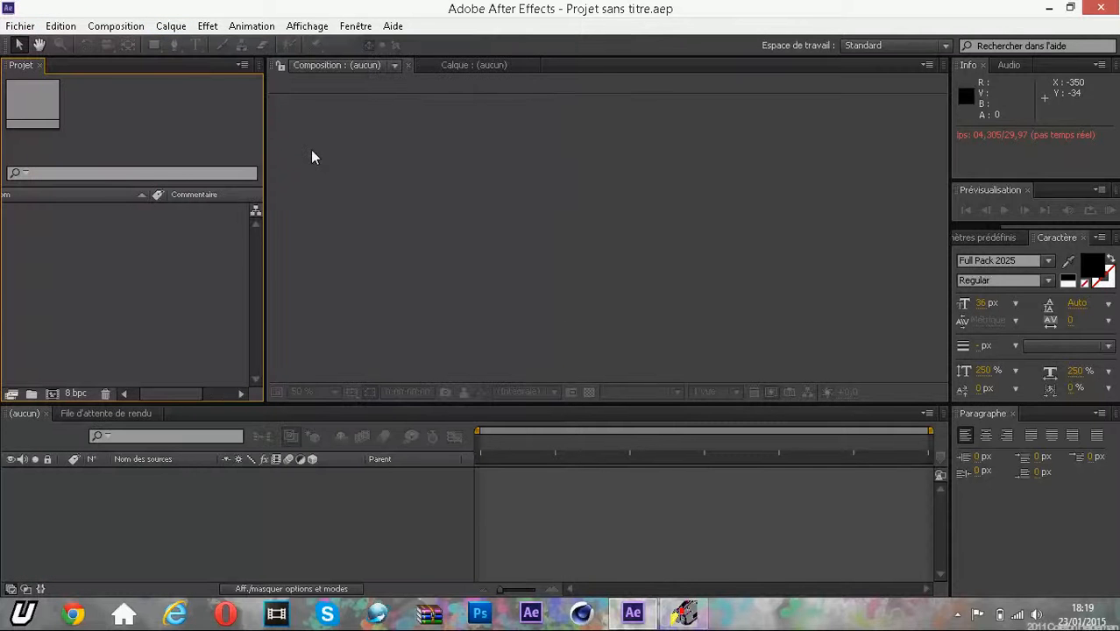
click(128, 31)
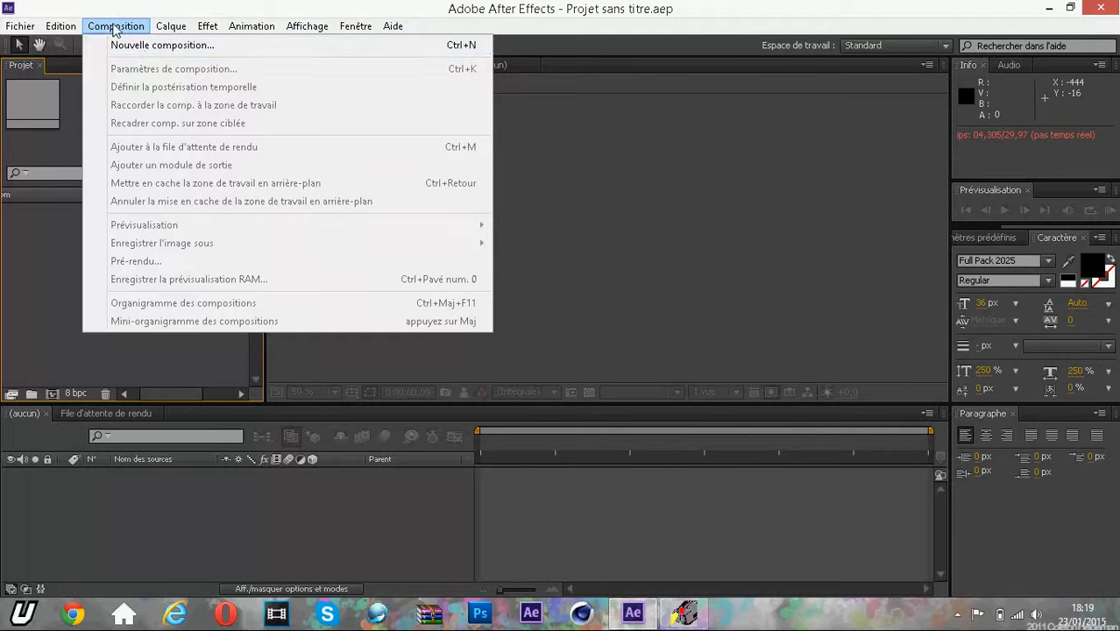
click(131, 46)
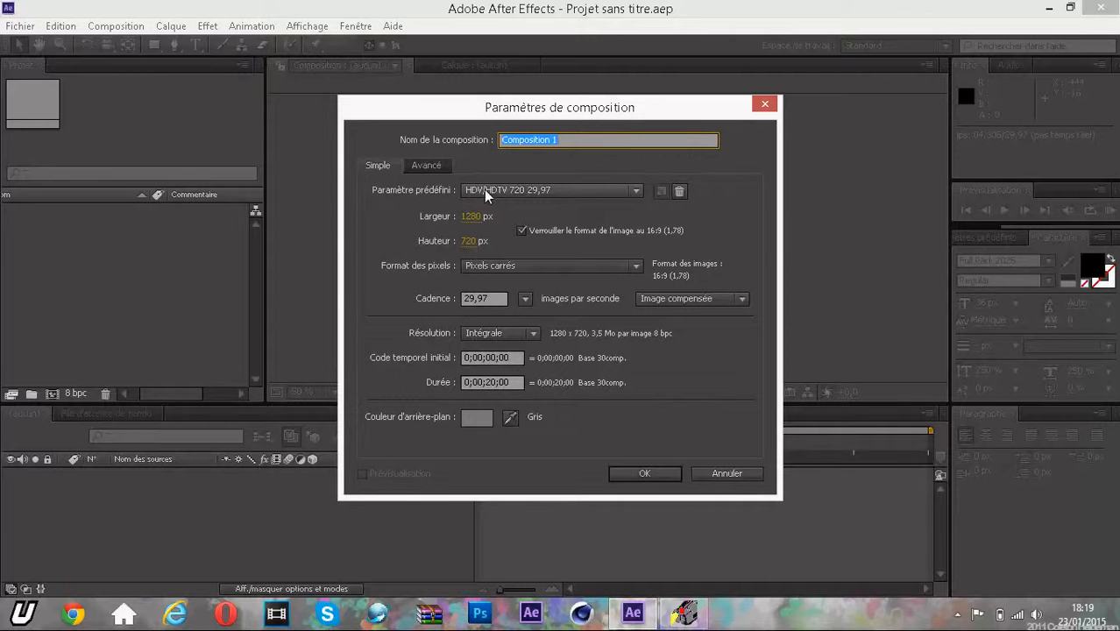
click(533, 195)
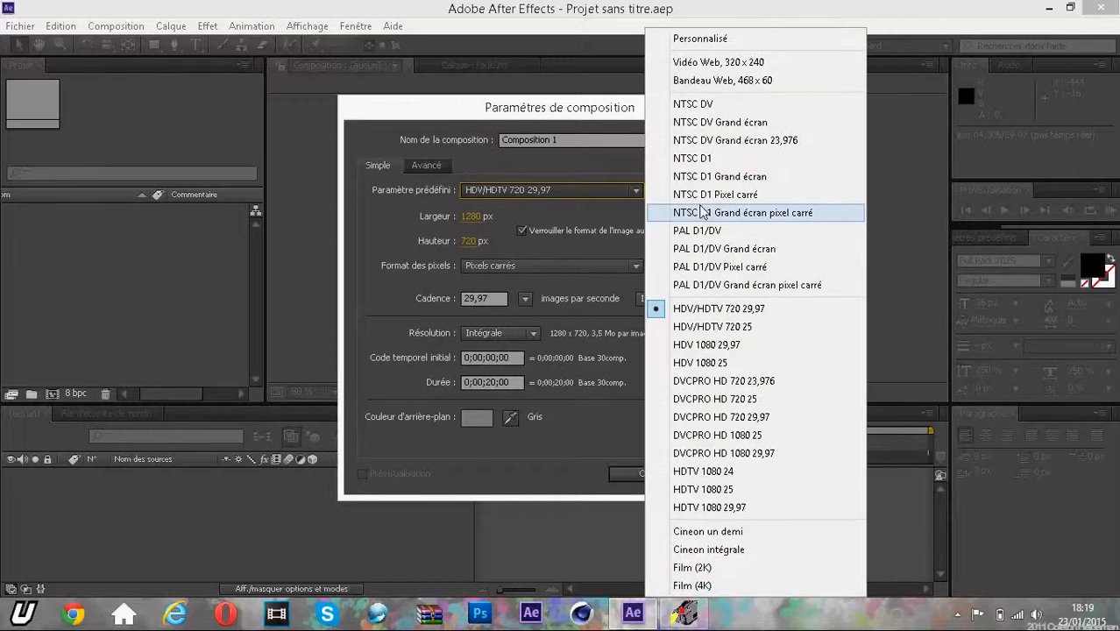
click(711, 310)
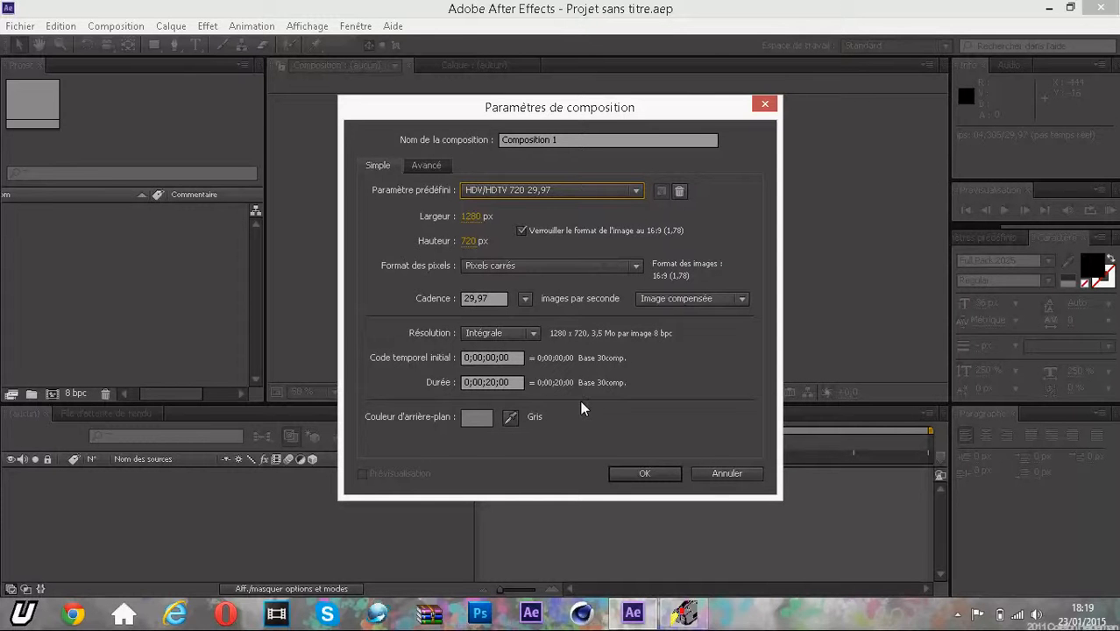
click(493, 382)
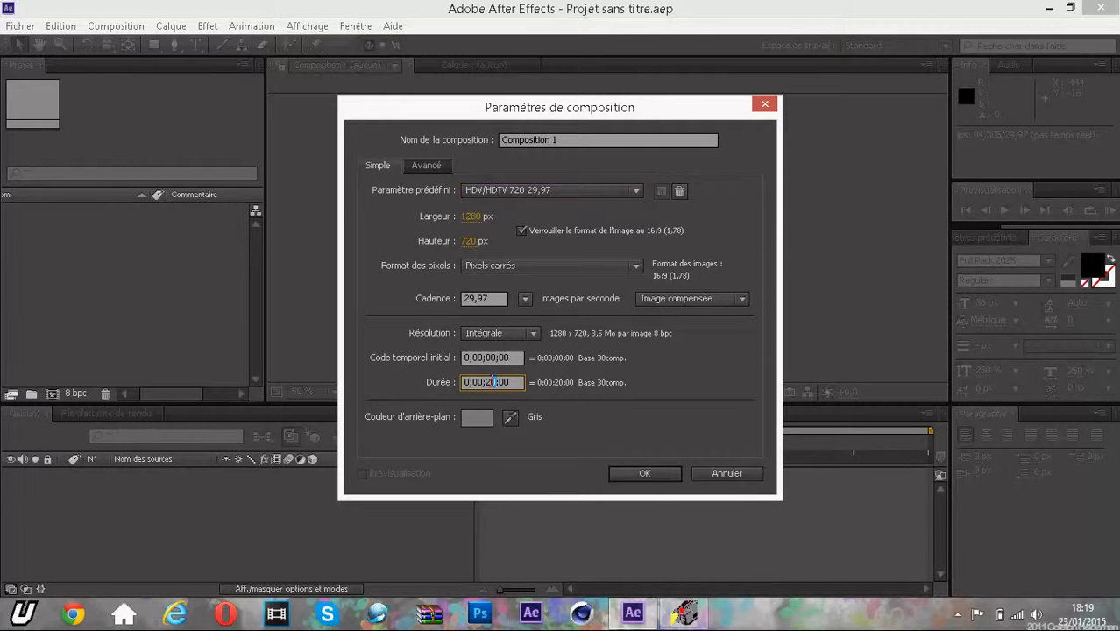
click(559, 411)
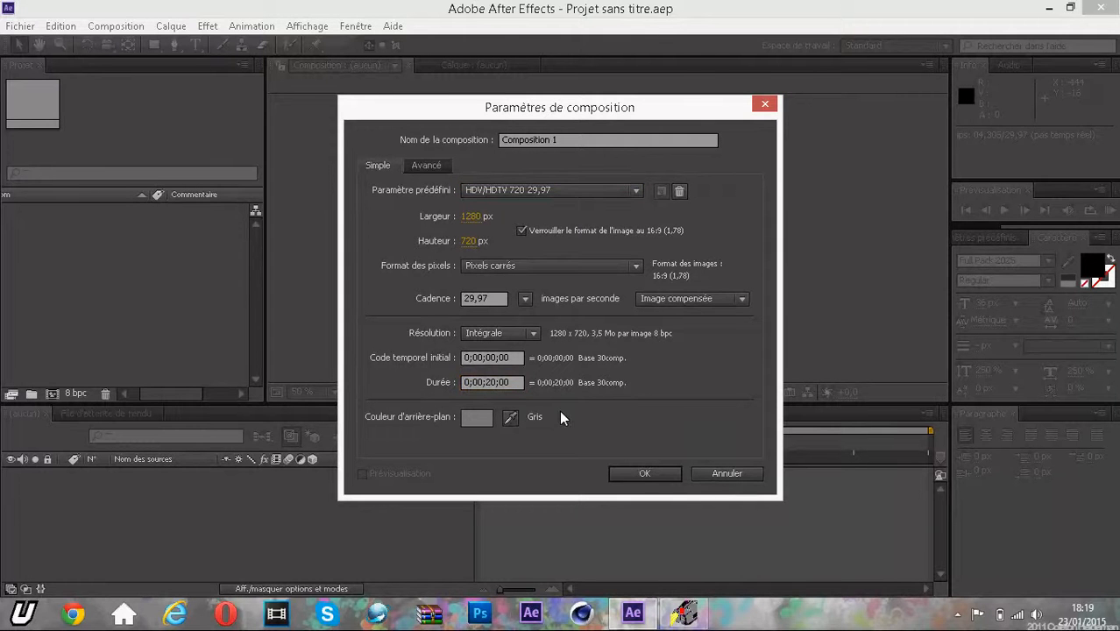
click(656, 470)
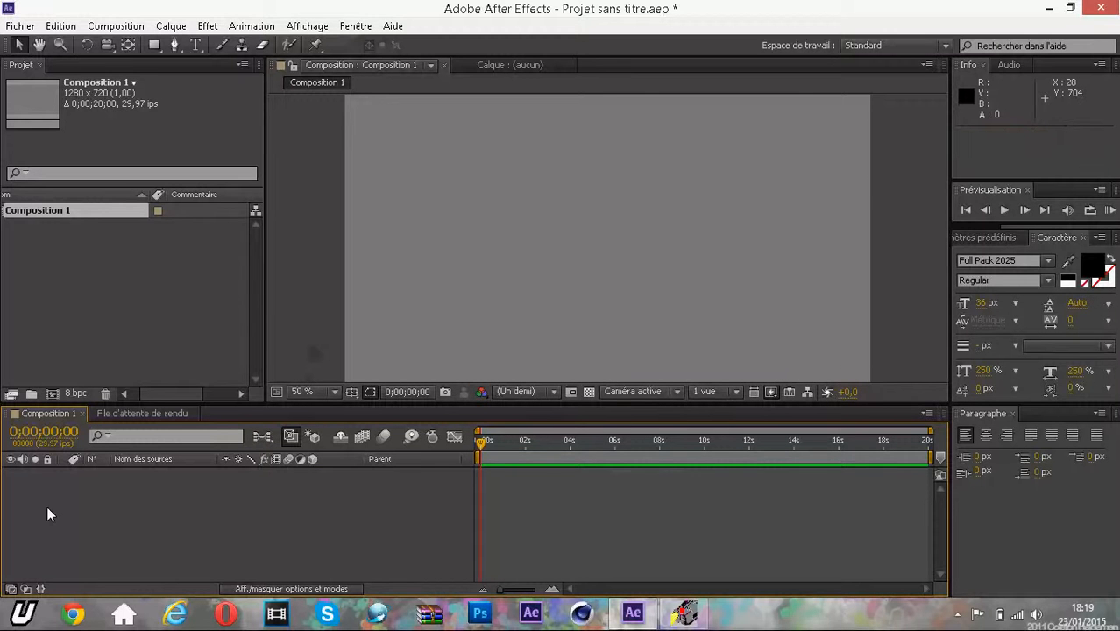
Step: Import the 40-fresh-free-photoshop texture JPEG from the desktop into the project
click(21, 26)
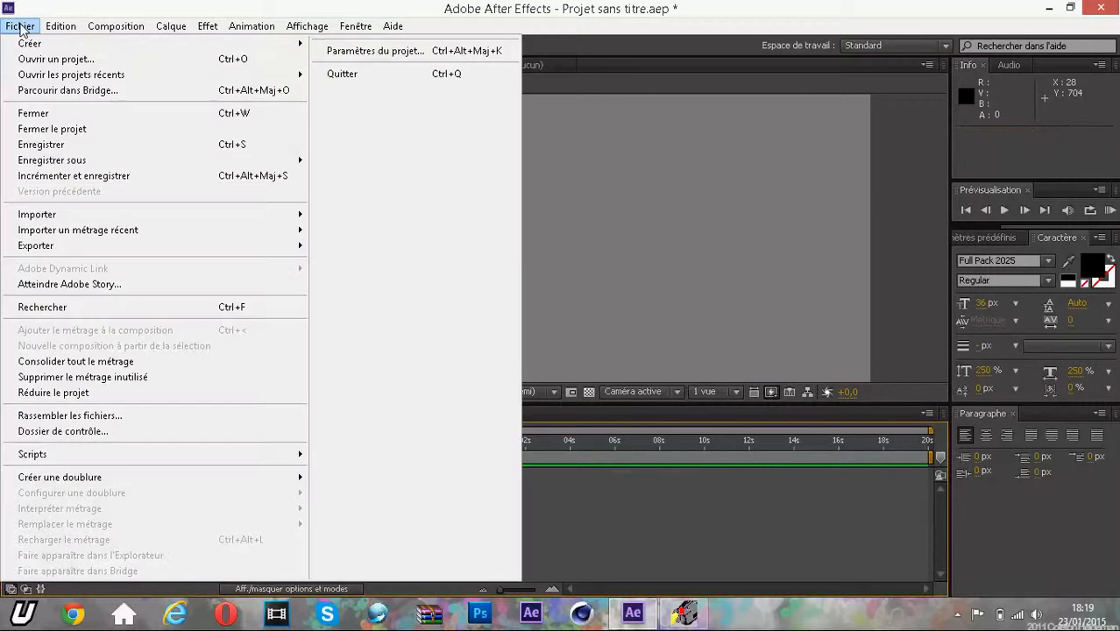
mouse_move(32, 46)
click(312, 217)
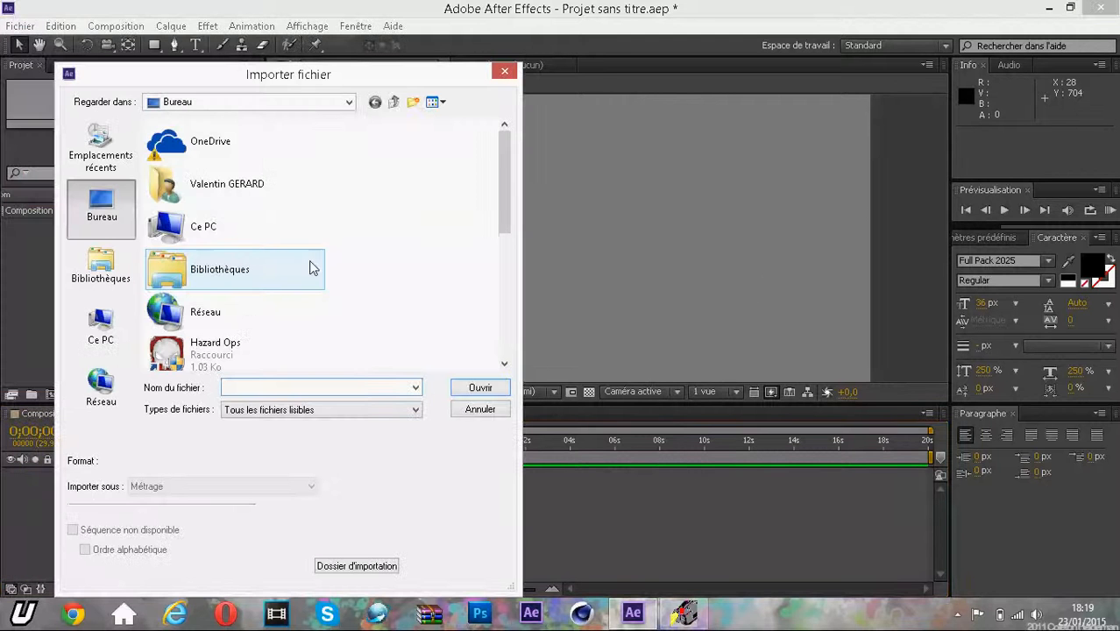
drag(502, 205, 502, 326)
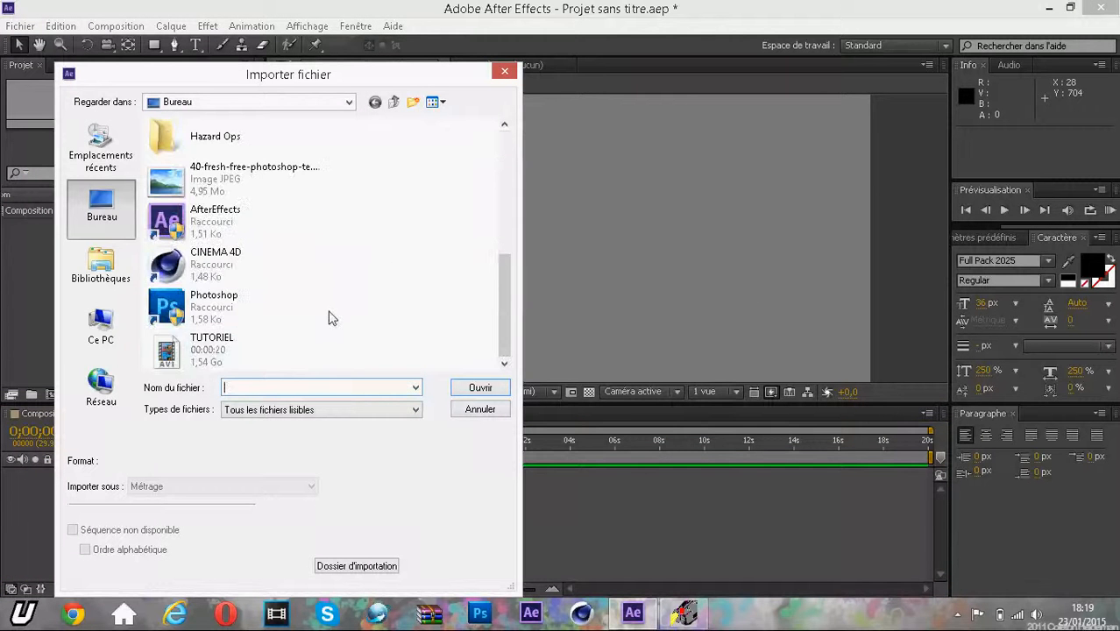
double_click(288, 188)
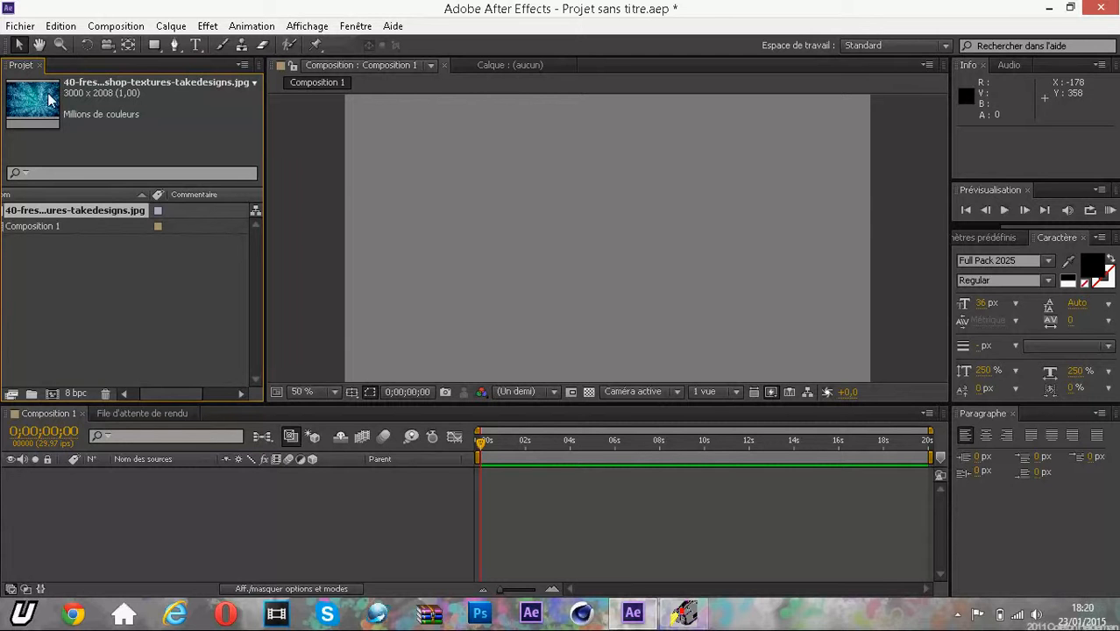
Step: Add the imported texture image to Composition 1 and reposition it so the ray burst's centre sits near the frame's middle
click(81, 86)
click(69, 112)
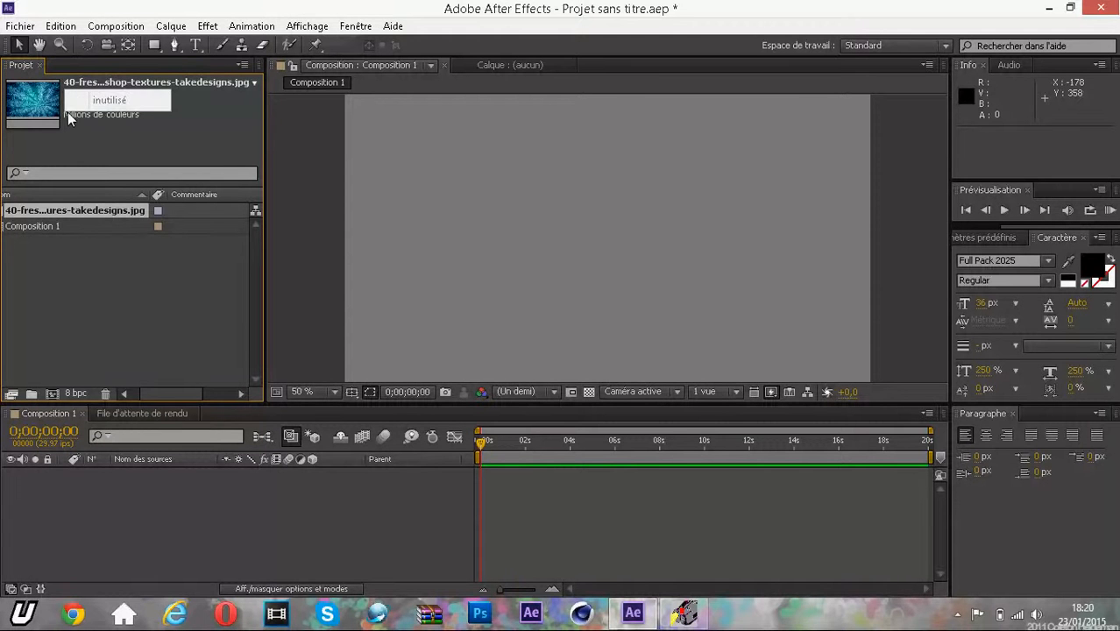
click(108, 258)
click(72, 210)
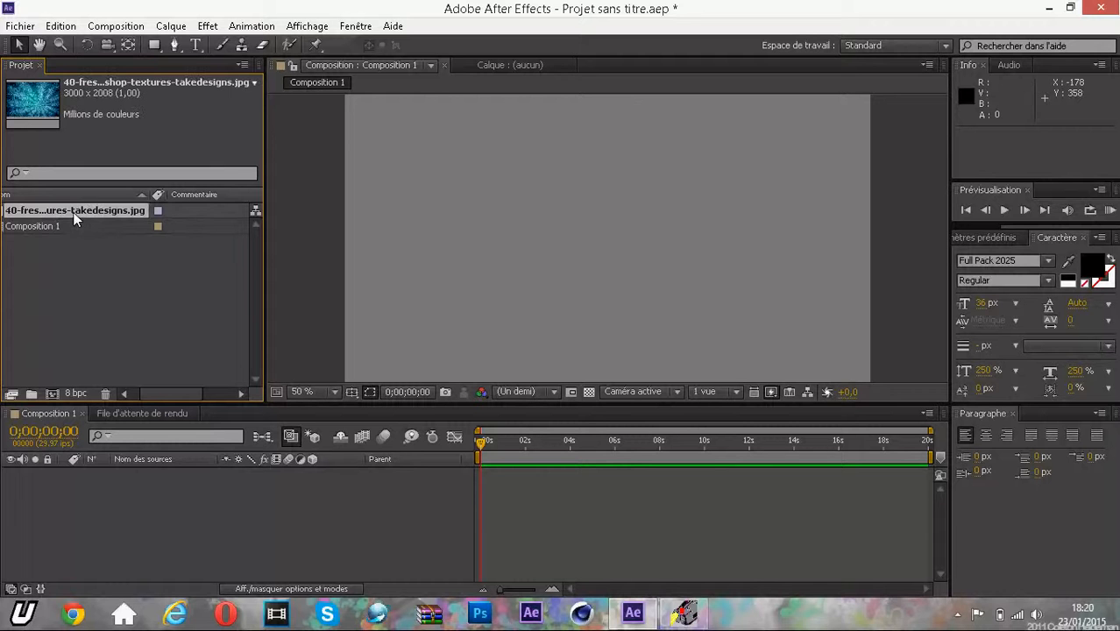
drag(74, 213, 65, 504)
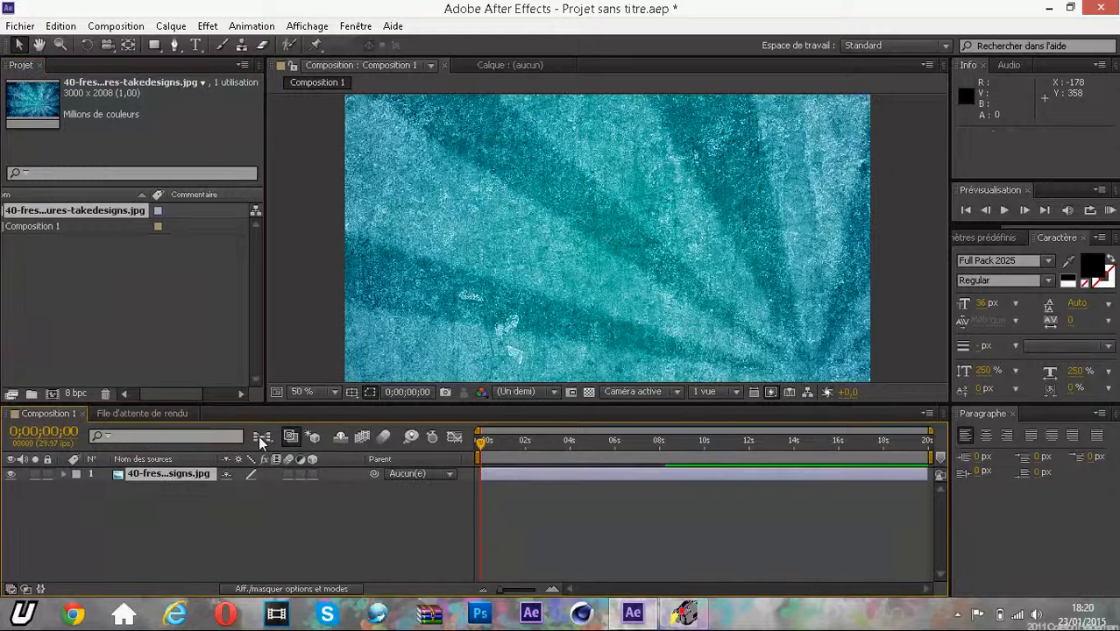
drag(516, 304, 631, 296)
click(671, 526)
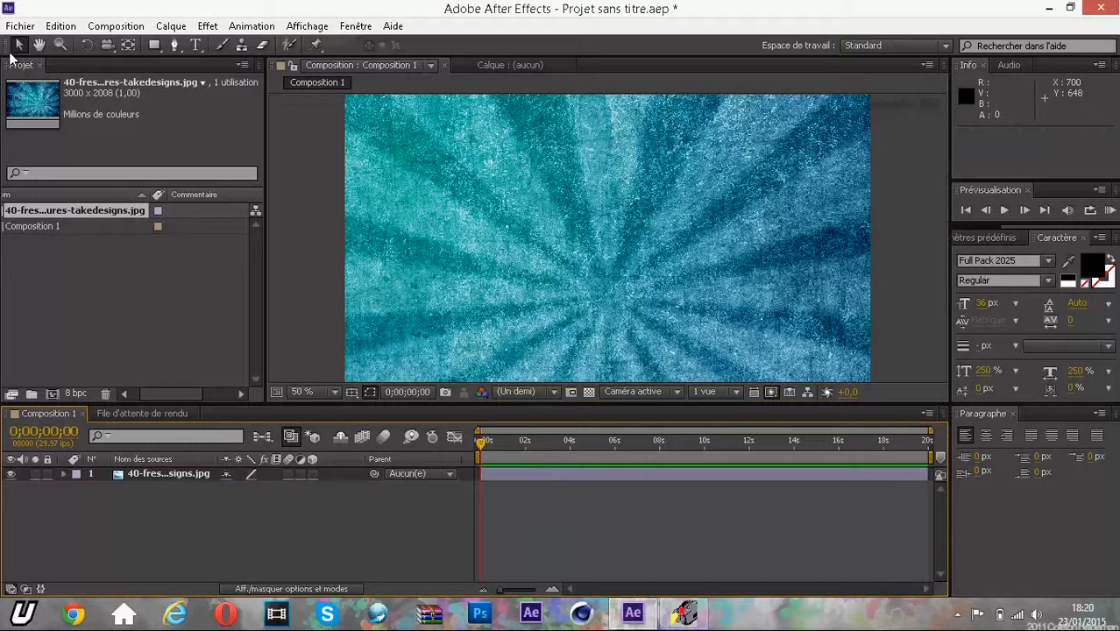
Step: Start a new solid layer for the composition and set its colour to black
right_click(76, 504)
mouse_move(137, 325)
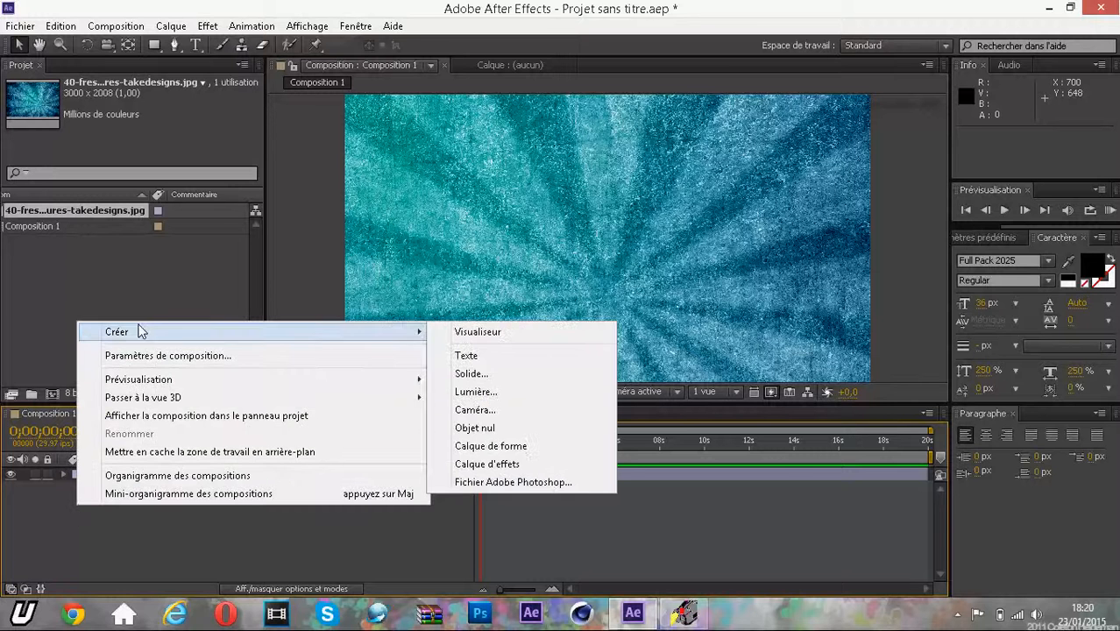
click(466, 376)
click(706, 386)
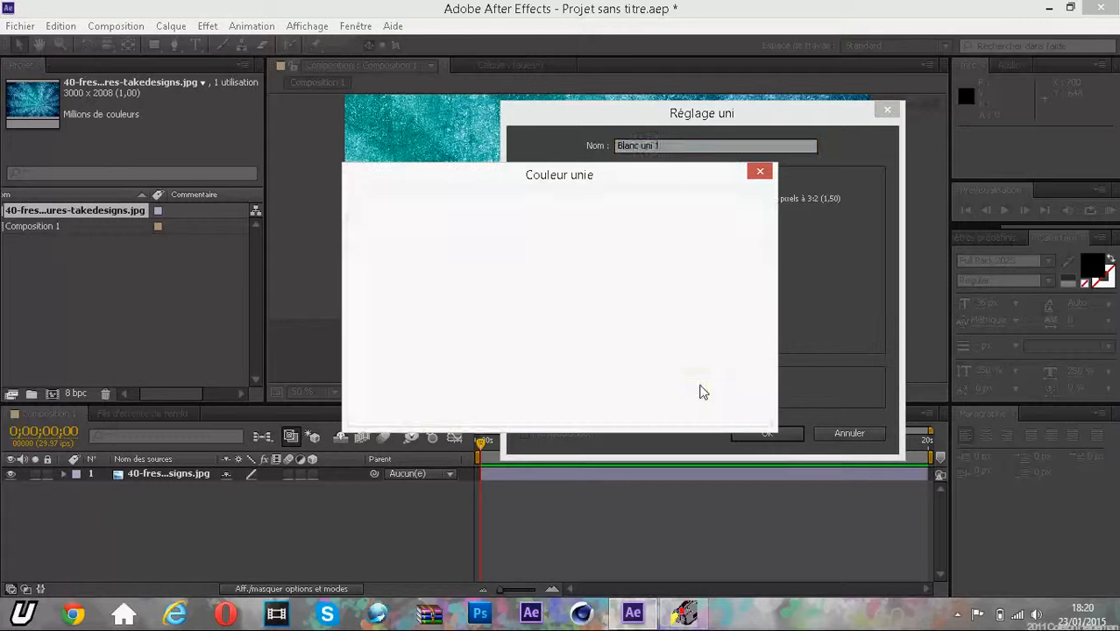
click(692, 208)
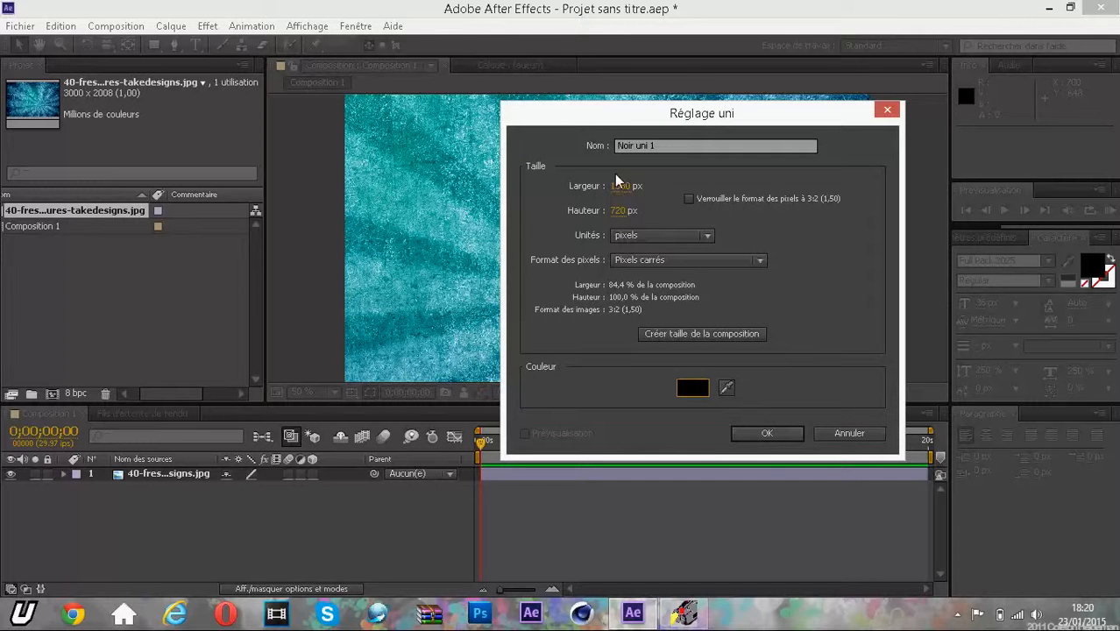
Step: Set the solid's size to 1920 px wide by 1080 px high and create it
click(619, 184)
text(1)
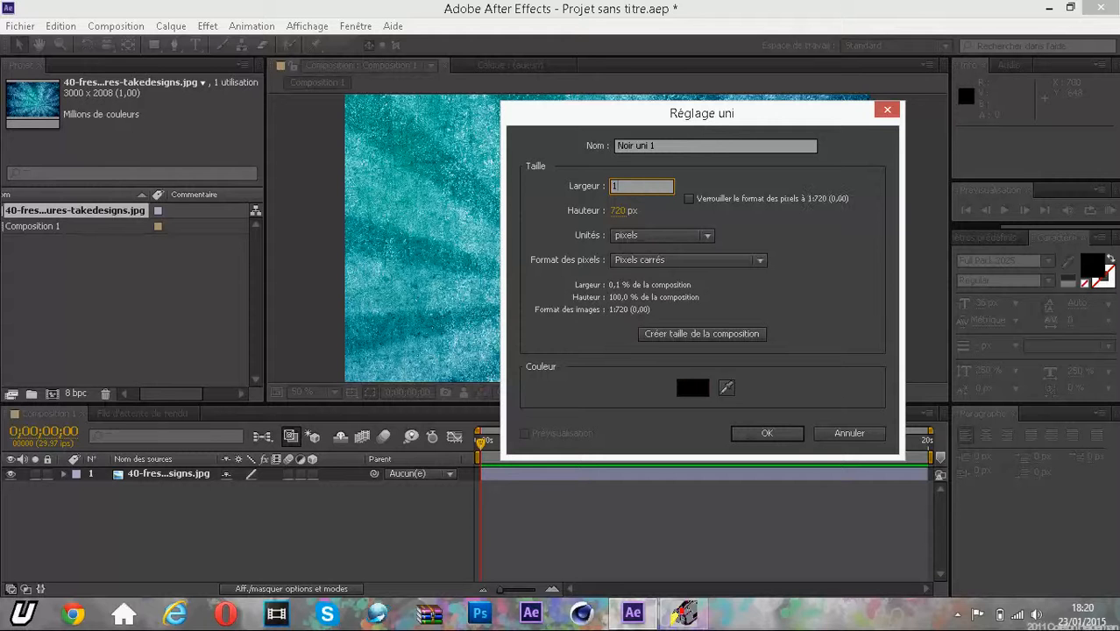
text(920)
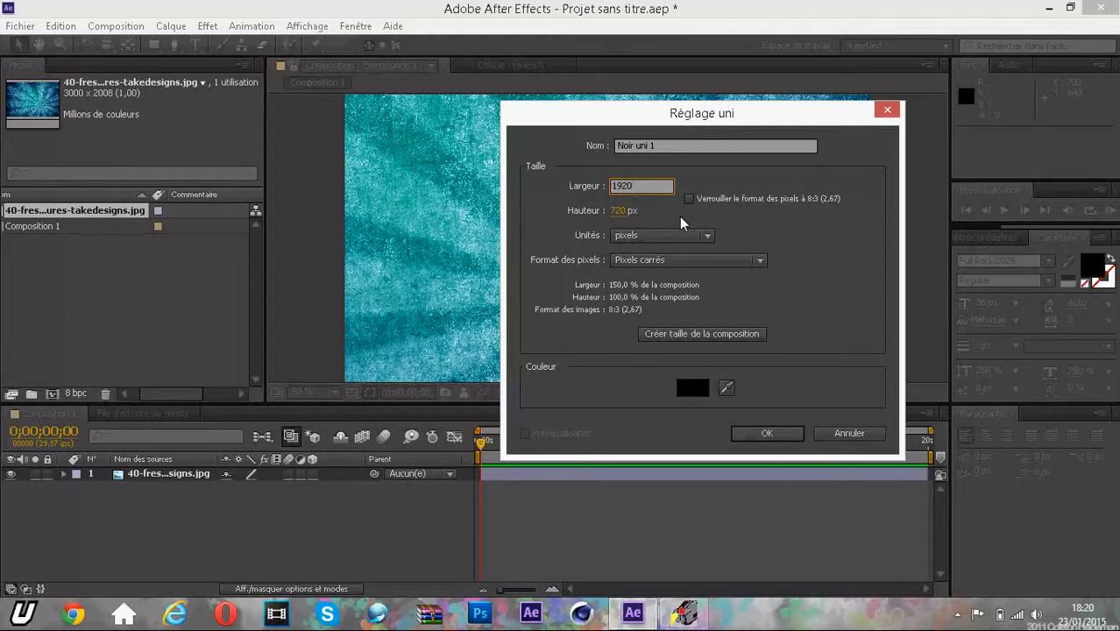
click(632, 209)
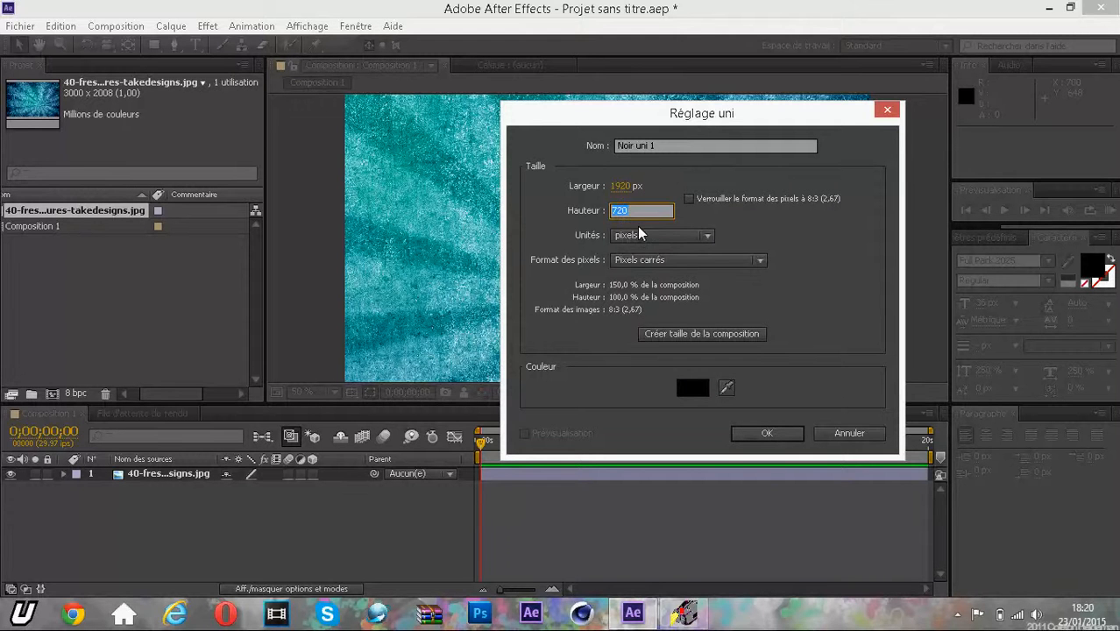
text(18)
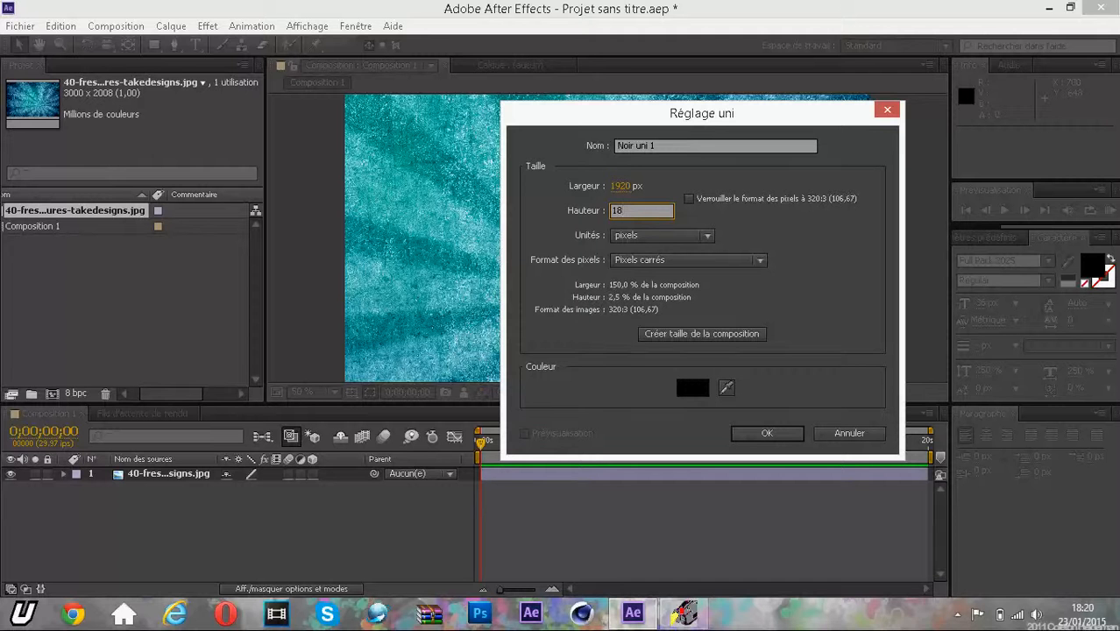
key(BackSpace)
text(080)
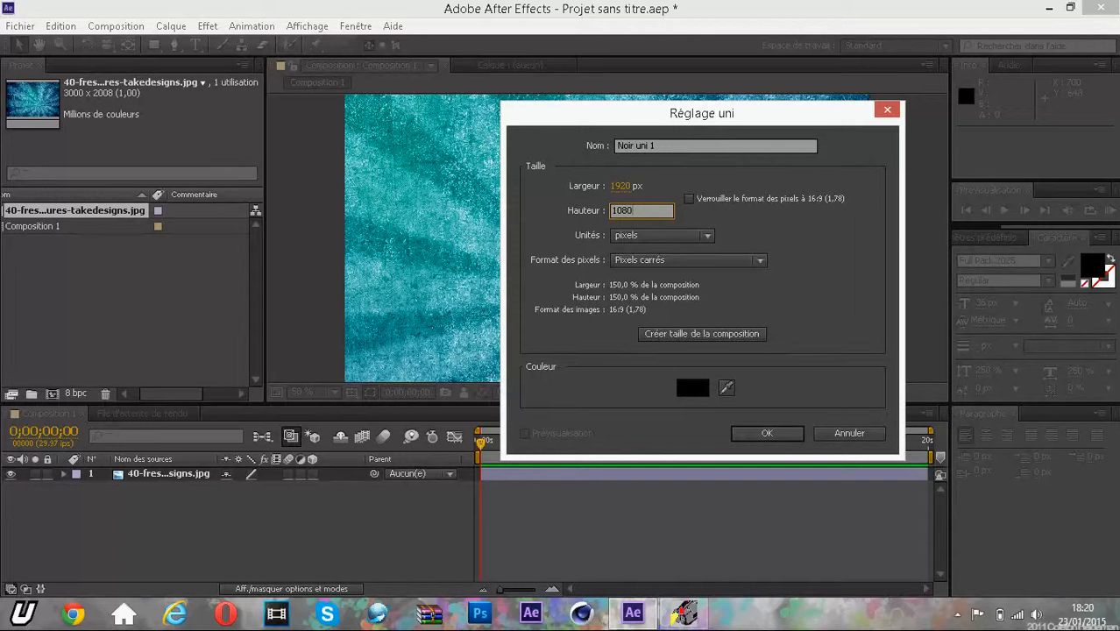
click(766, 433)
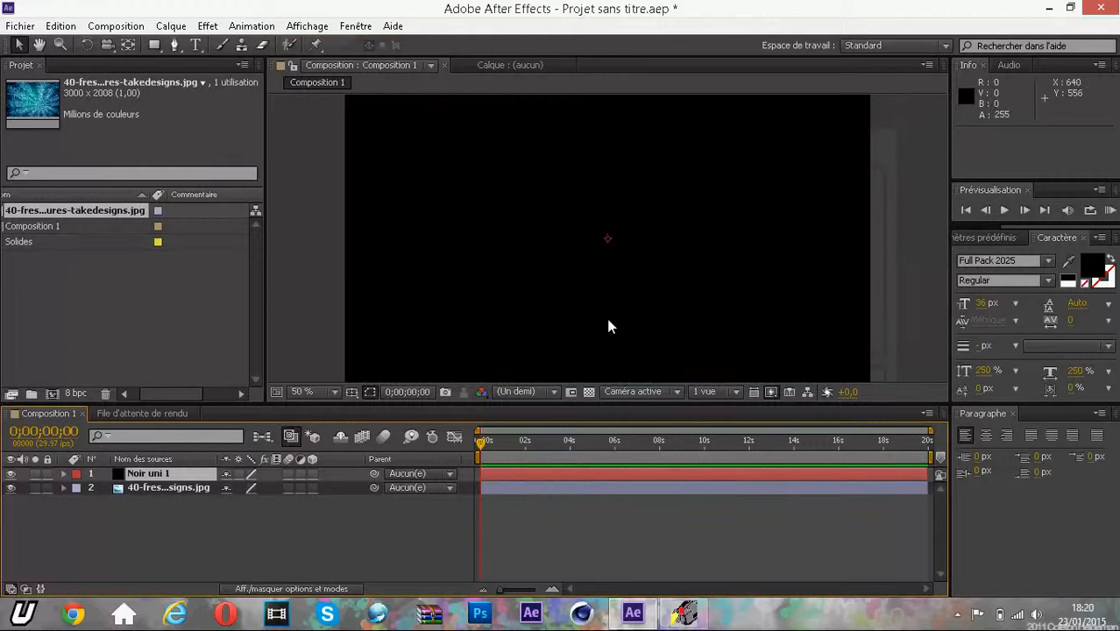
Step: Scale the black solid down to about 27 % and place it in the frame's upper left at about 336, 240
click(585, 306)
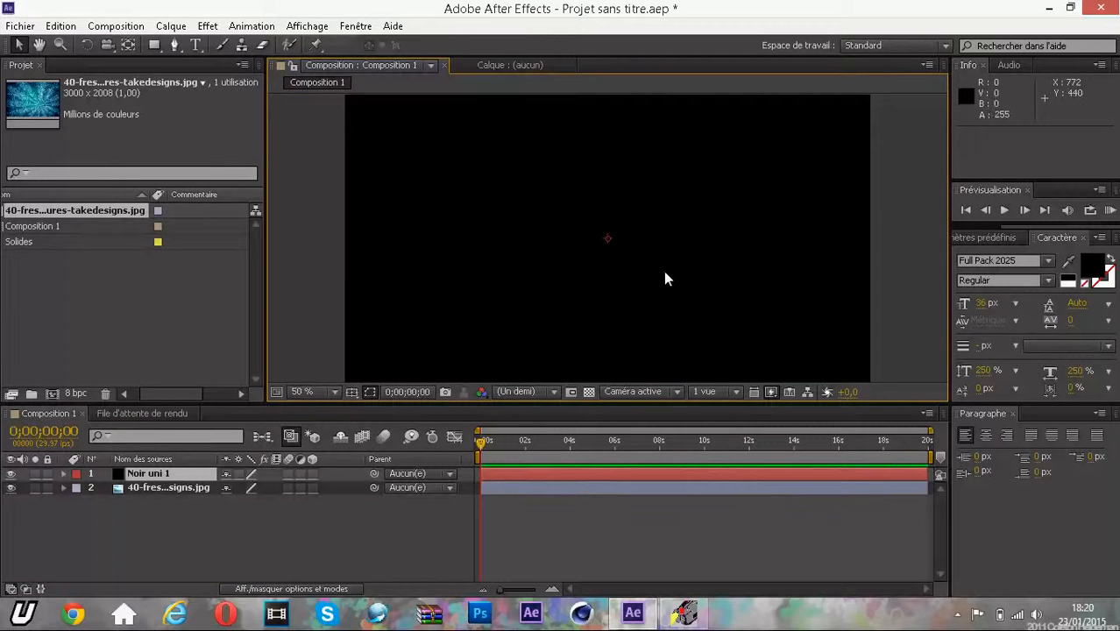
key(comma)
key(comma)
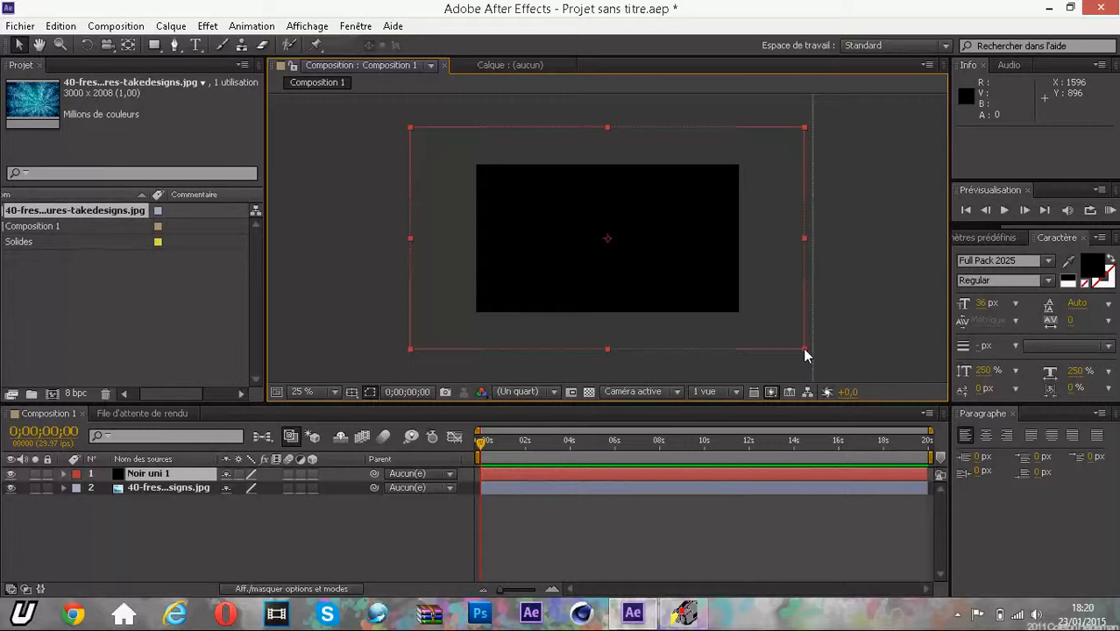
drag(803, 349, 568, 210)
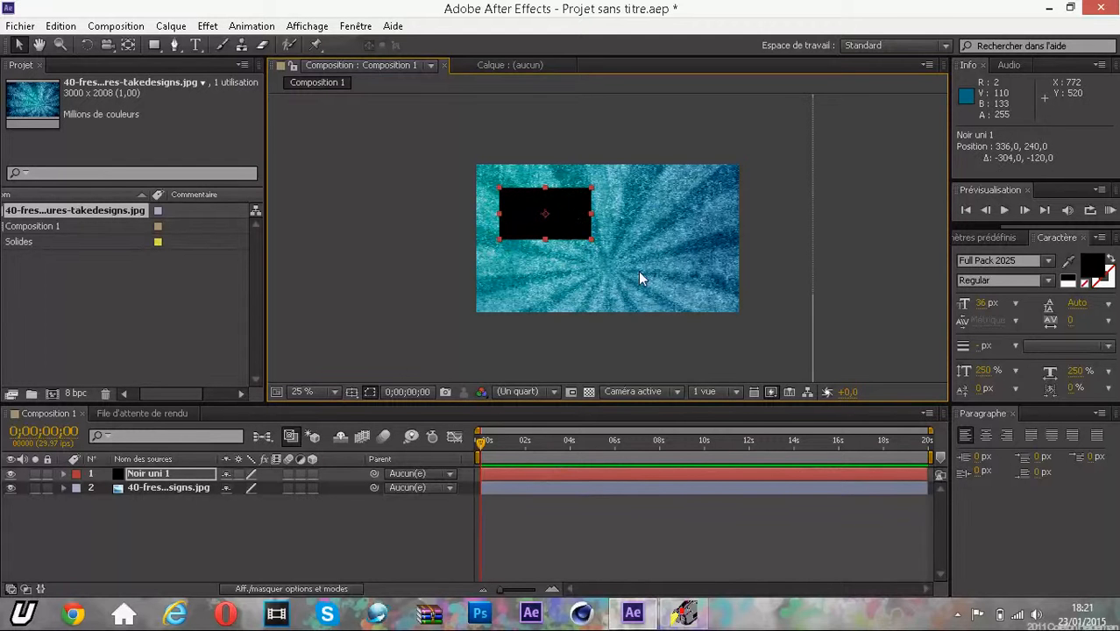
key(period)
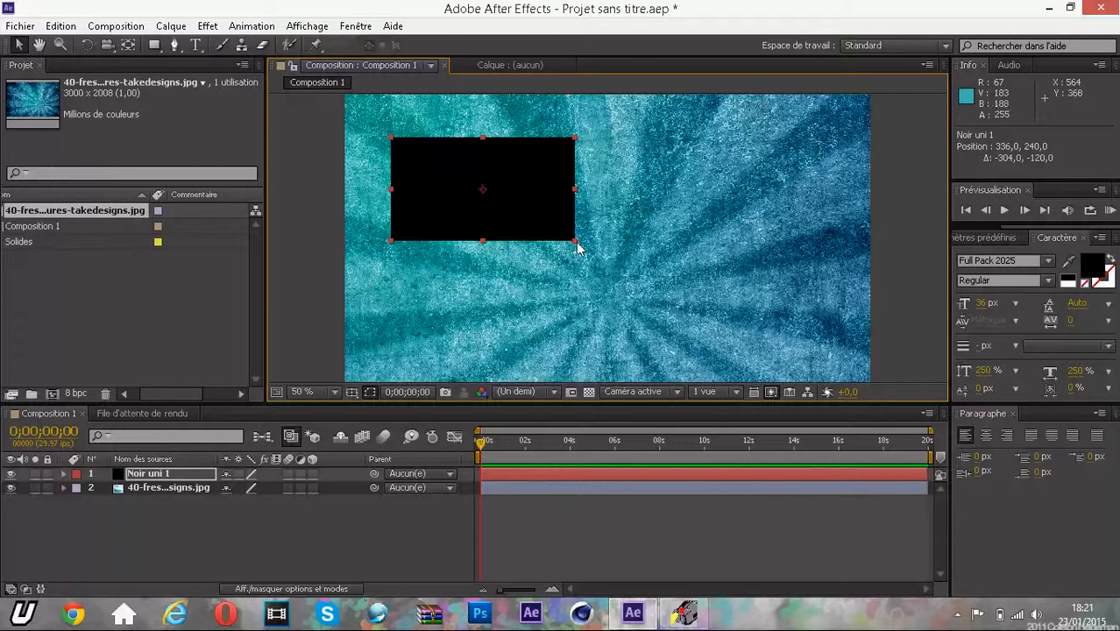
drag(577, 248, 592, 261)
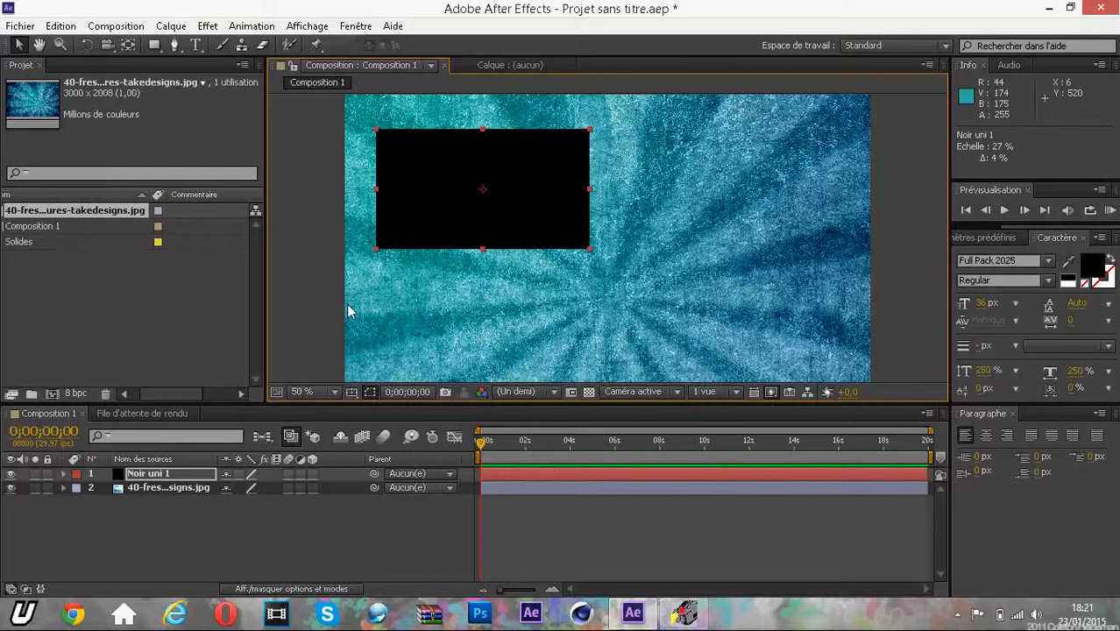
Step: Duplicate the black solid layer and move the copy horizontally to the frame's upper right, at about 952, 240
click(208, 513)
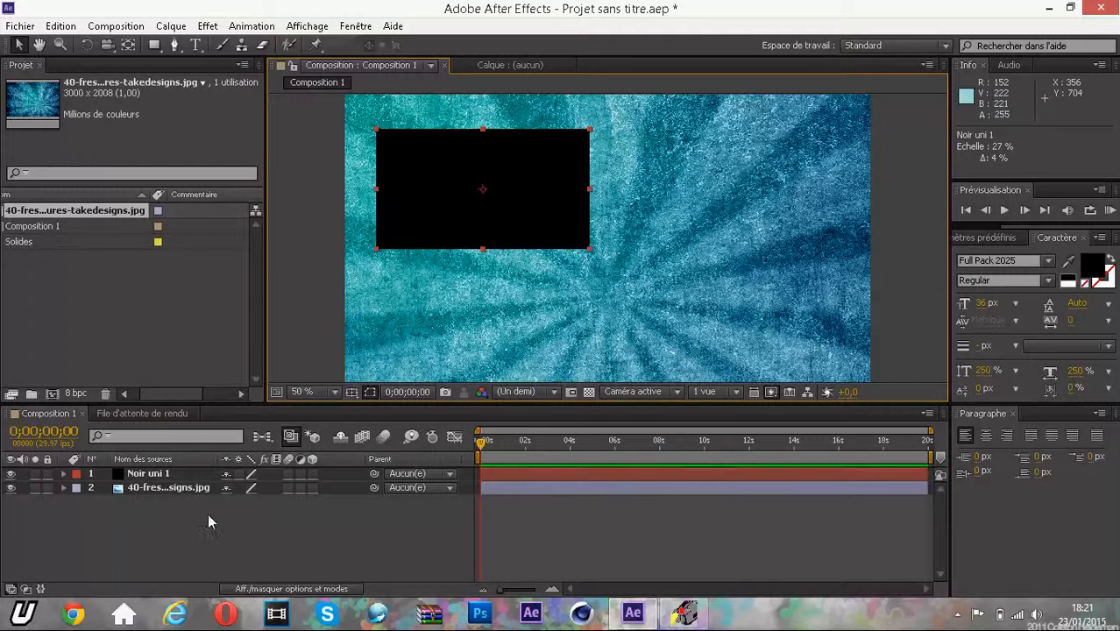
click(159, 474)
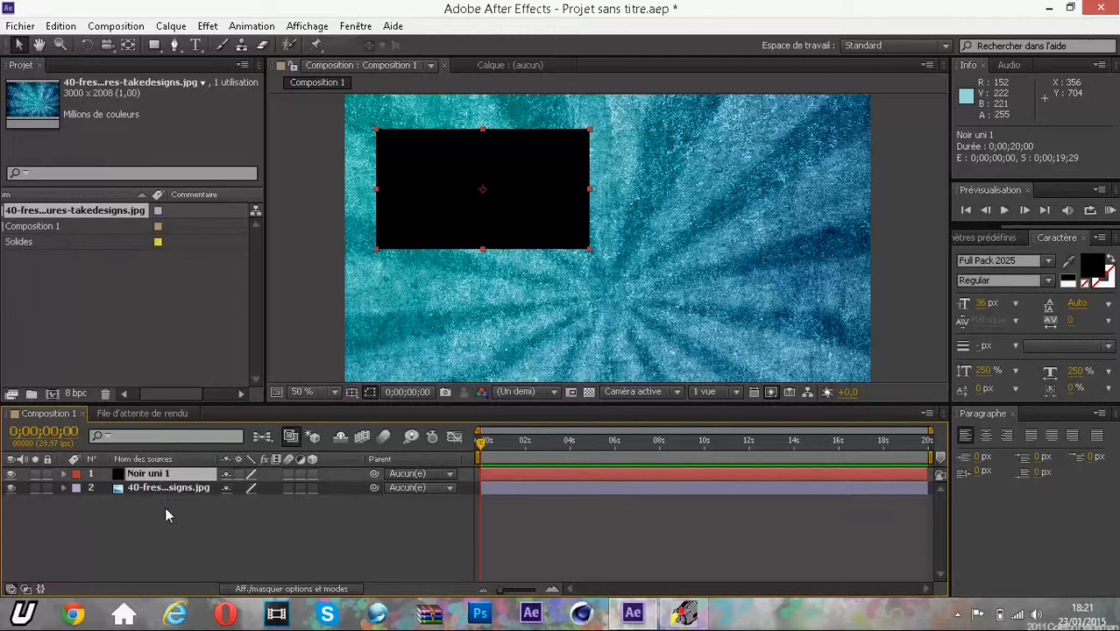
key(ctrl+c)
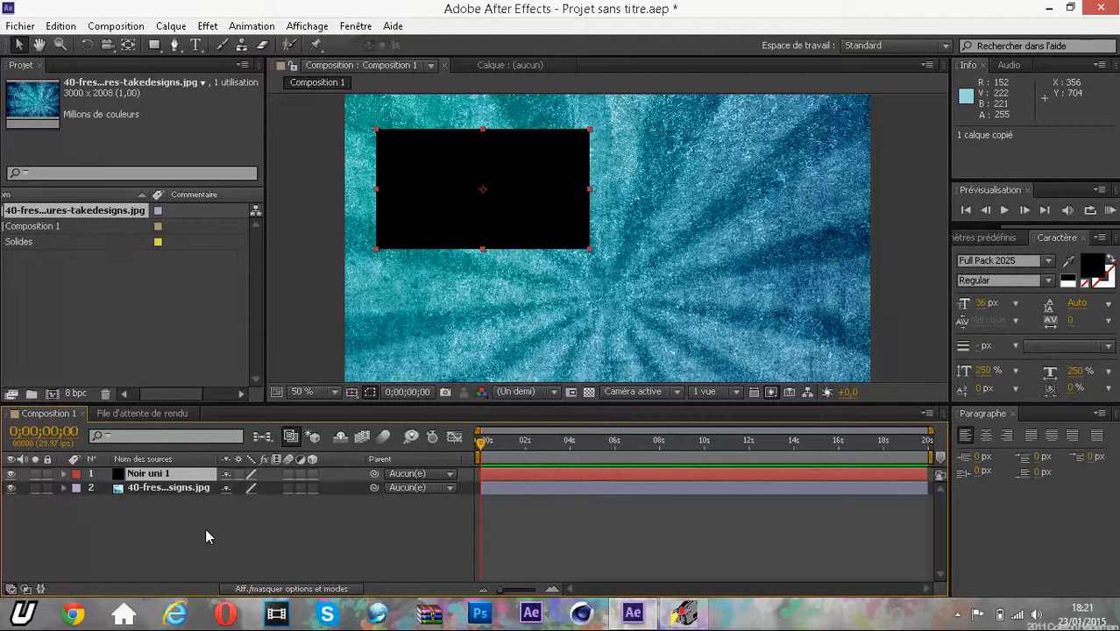
key(ctrl+v)
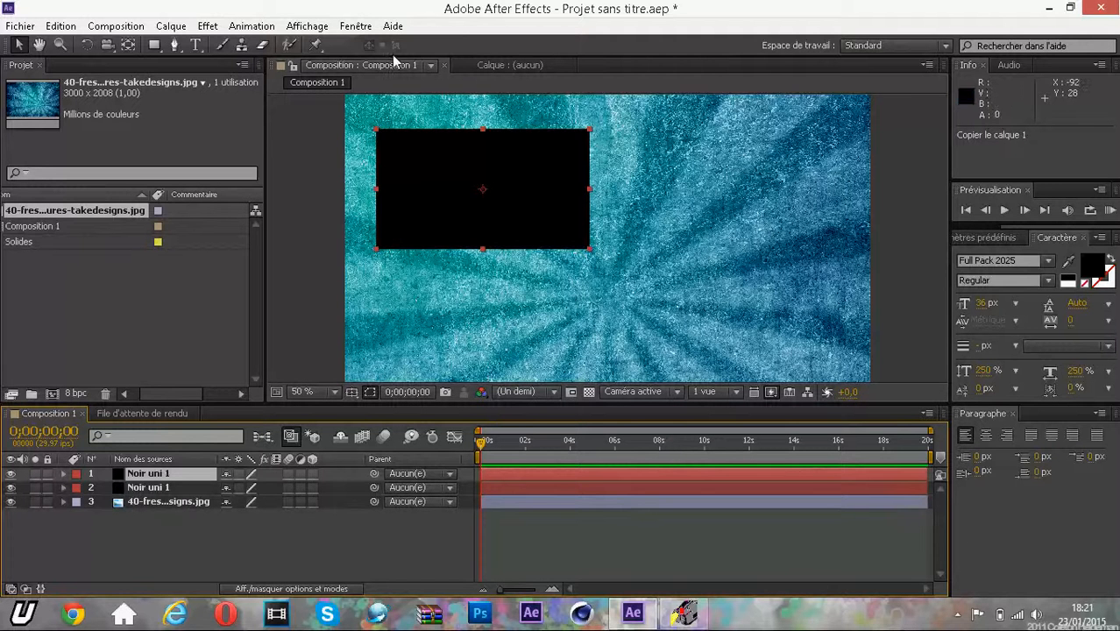
drag(494, 194, 747, 184)
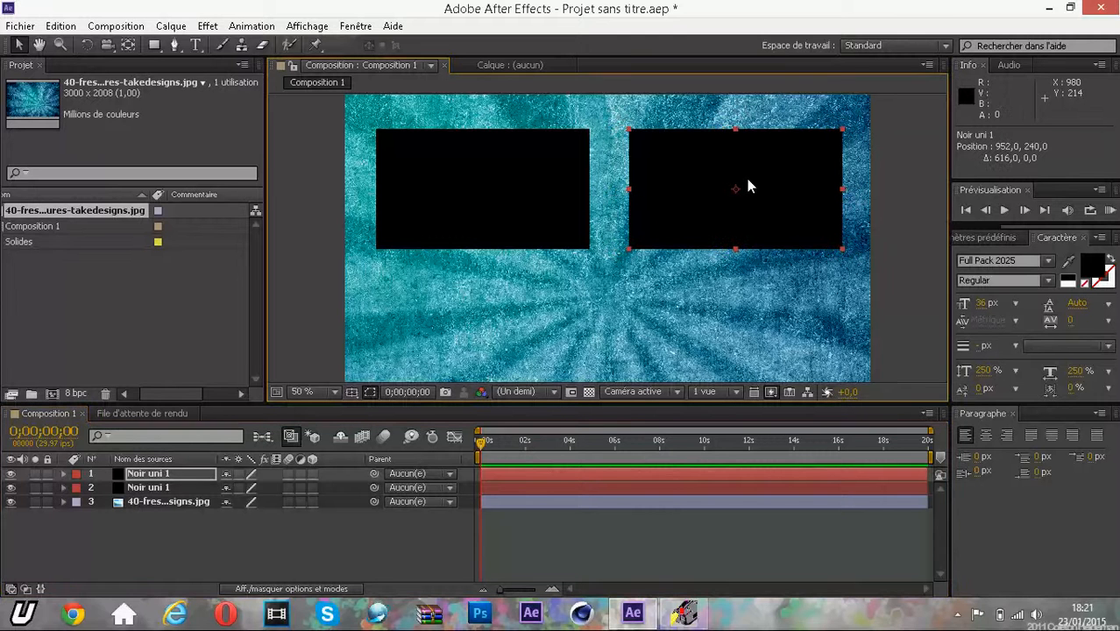
Step: Create a new white solid layer of 1920 × 1080 px in the composition
click(916, 246)
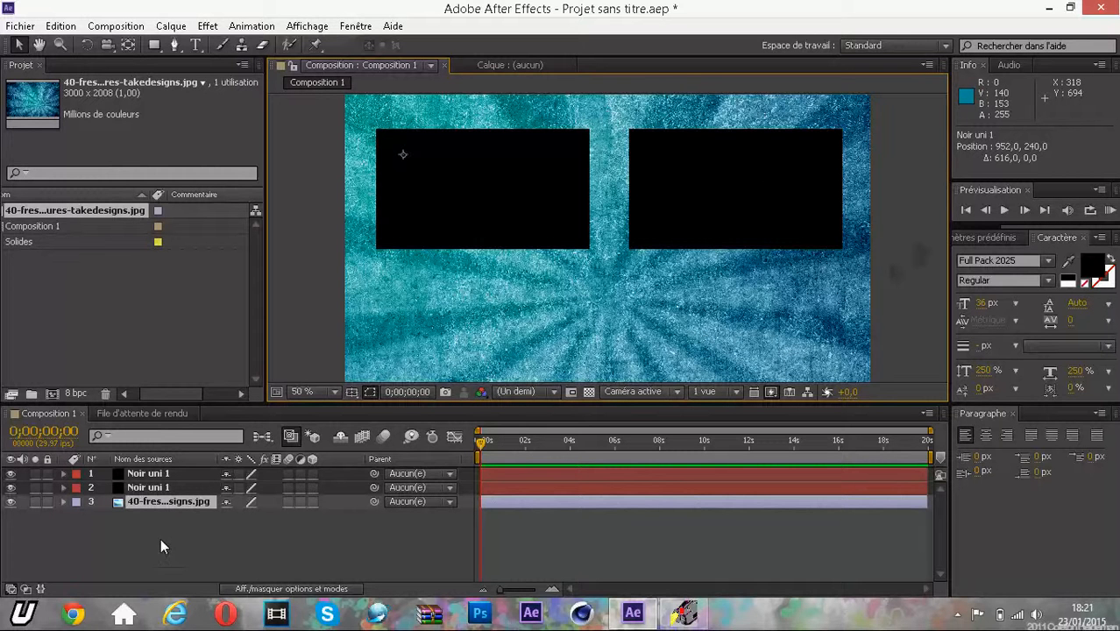
right_click(149, 514)
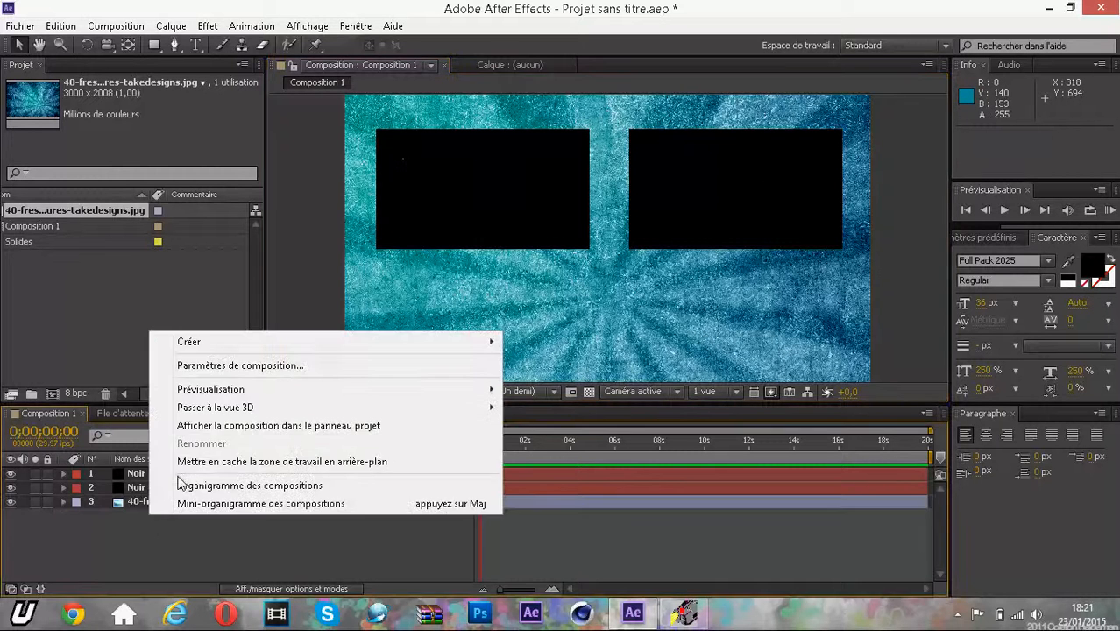
mouse_move(191, 394)
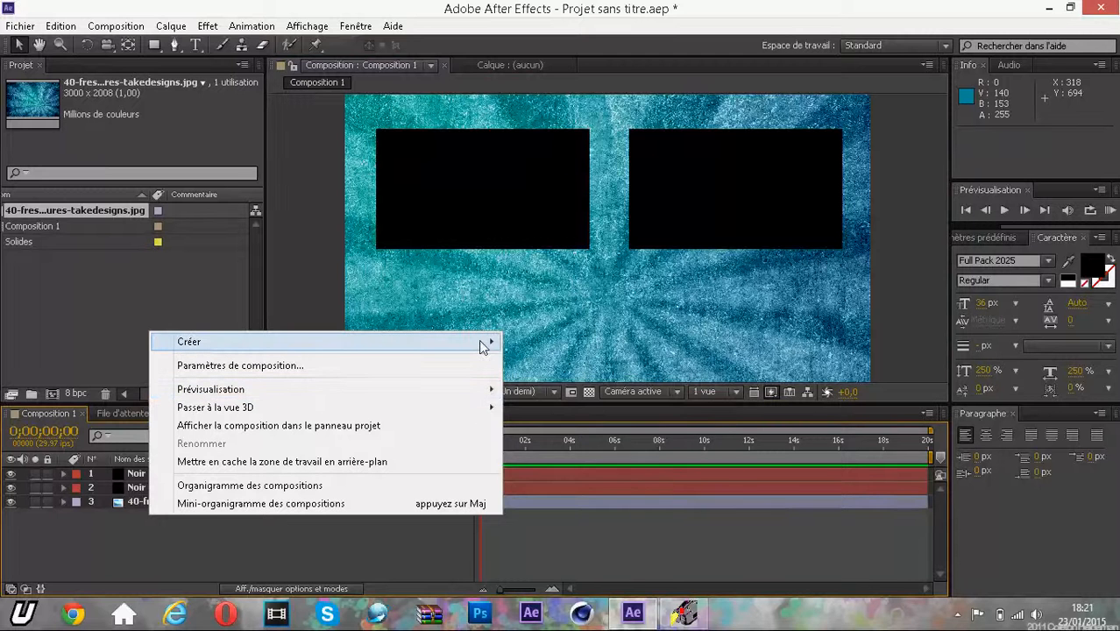
mouse_move(482, 343)
click(543, 382)
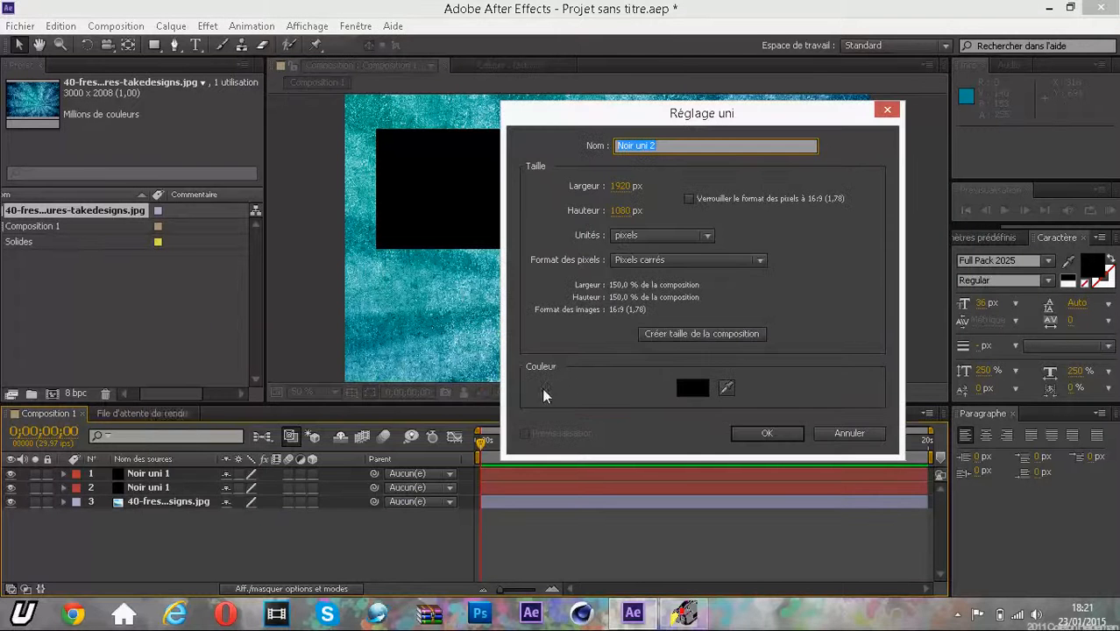
click(682, 388)
drag(473, 265, 153, 105)
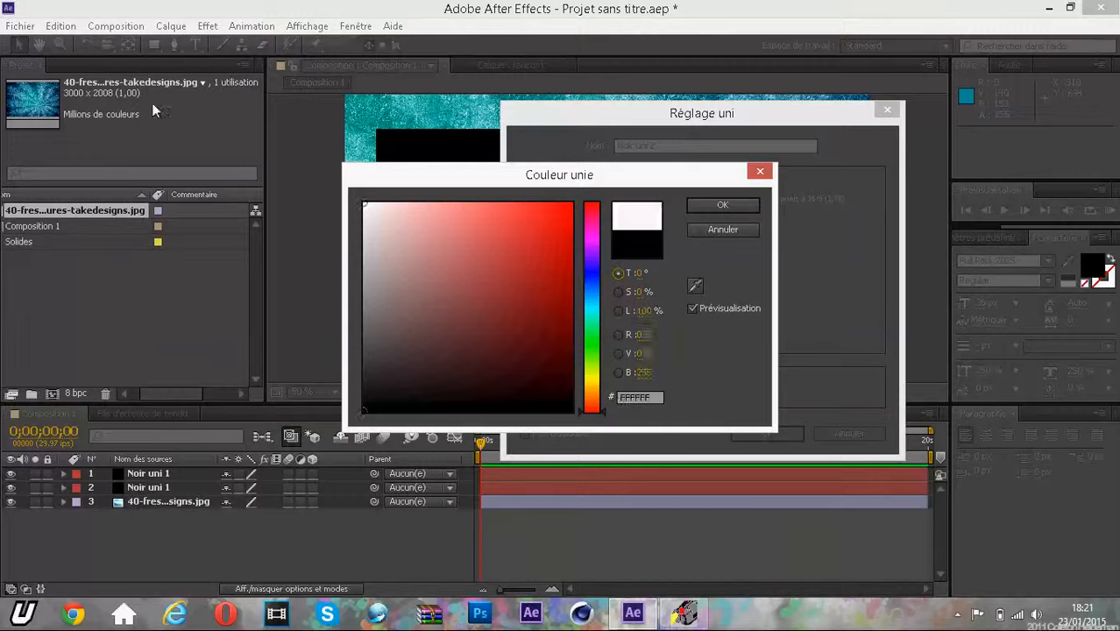
click(692, 205)
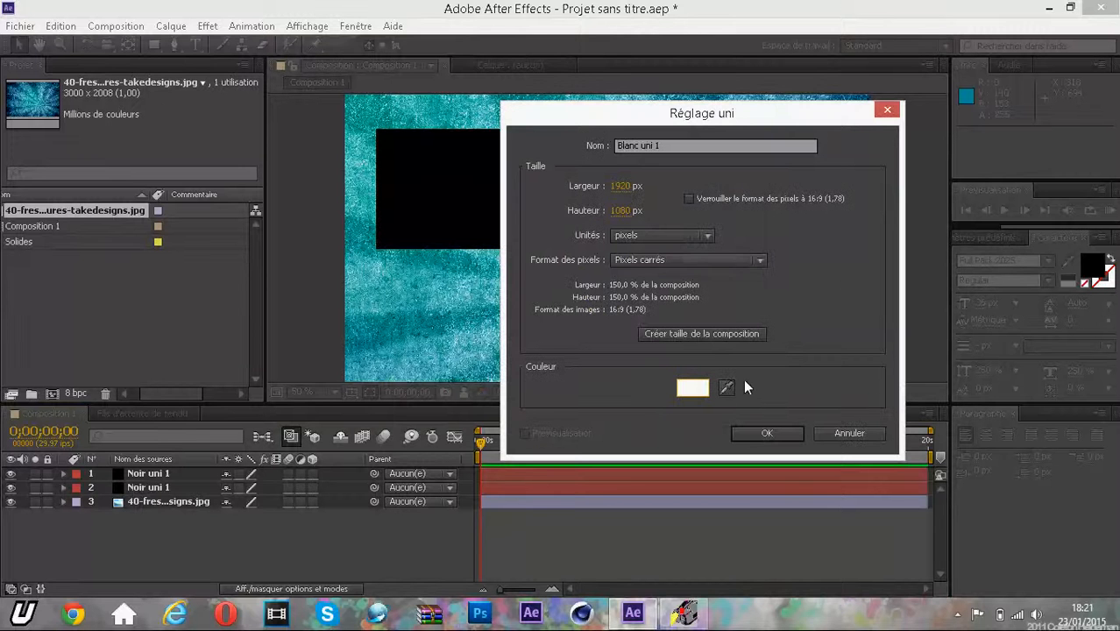
click(764, 430)
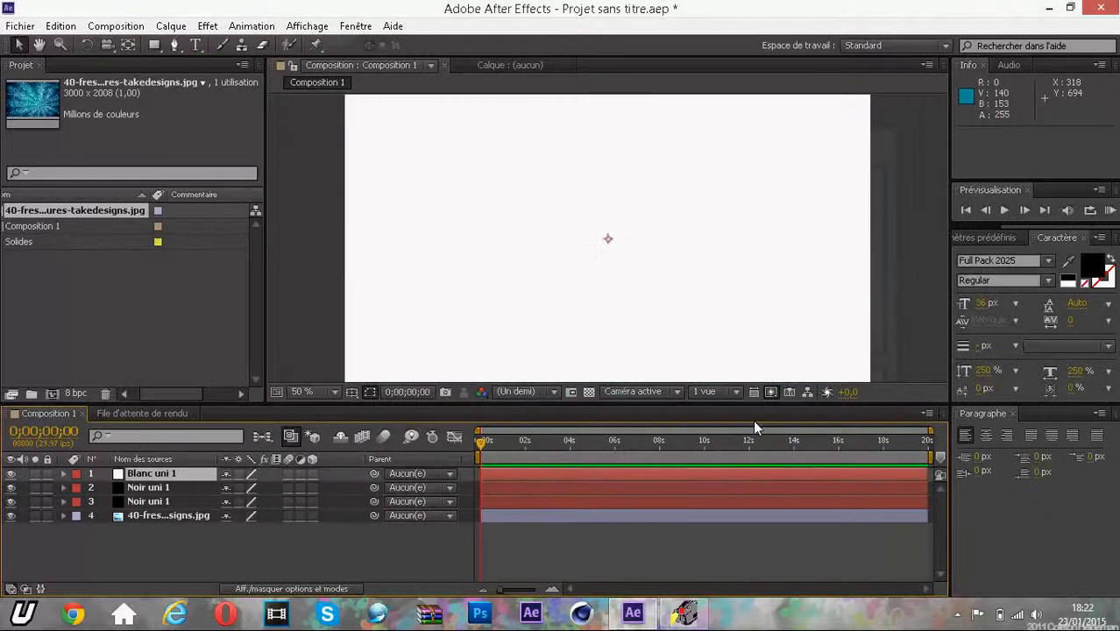
Step: Scale the white solid down to about 26 % and move it over the left black rectangle at about 338, 244
scroll(712, 322, down, 2)
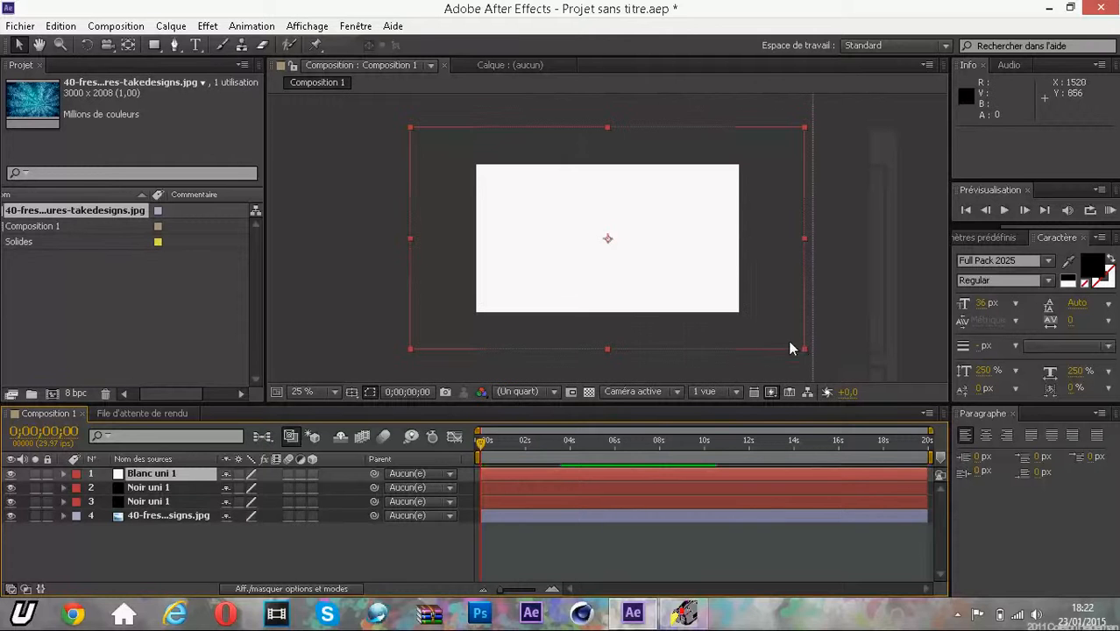
drag(802, 347, 659, 282)
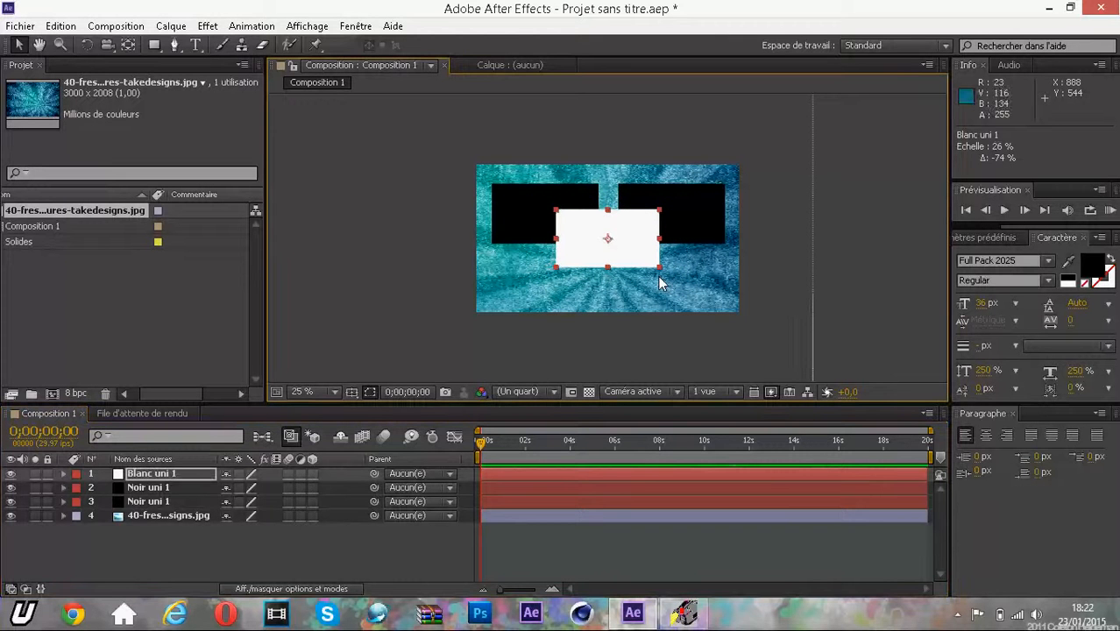
key(period)
drag(632, 263, 510, 215)
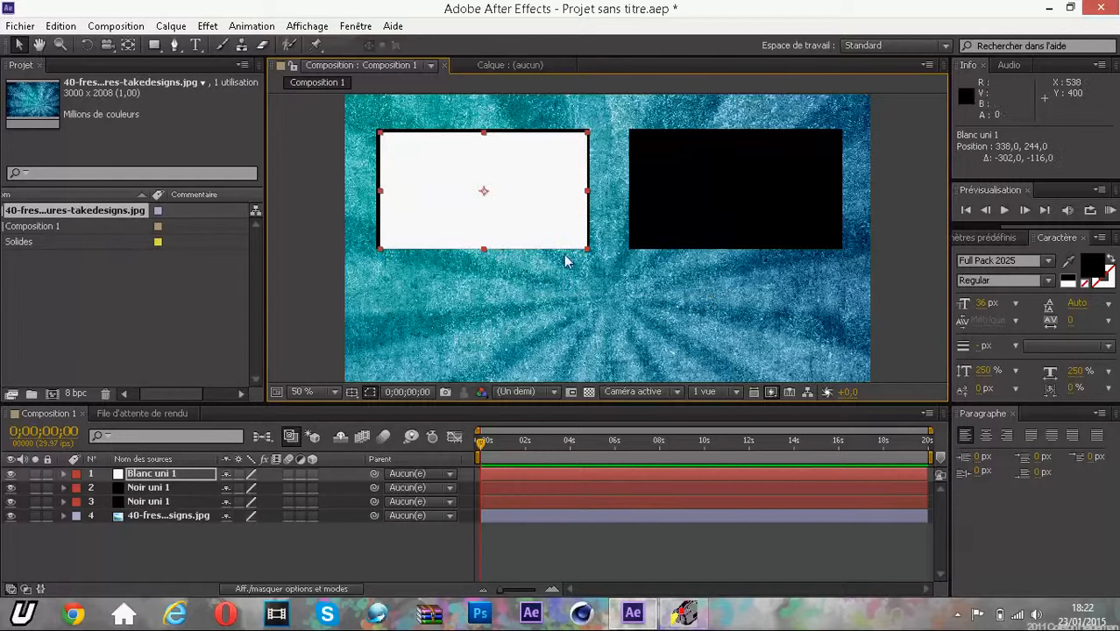
Step: Reduce the white solid's scale to about 24 % and nudge it up 4 px to 338, 240
drag(587, 250, 580, 245)
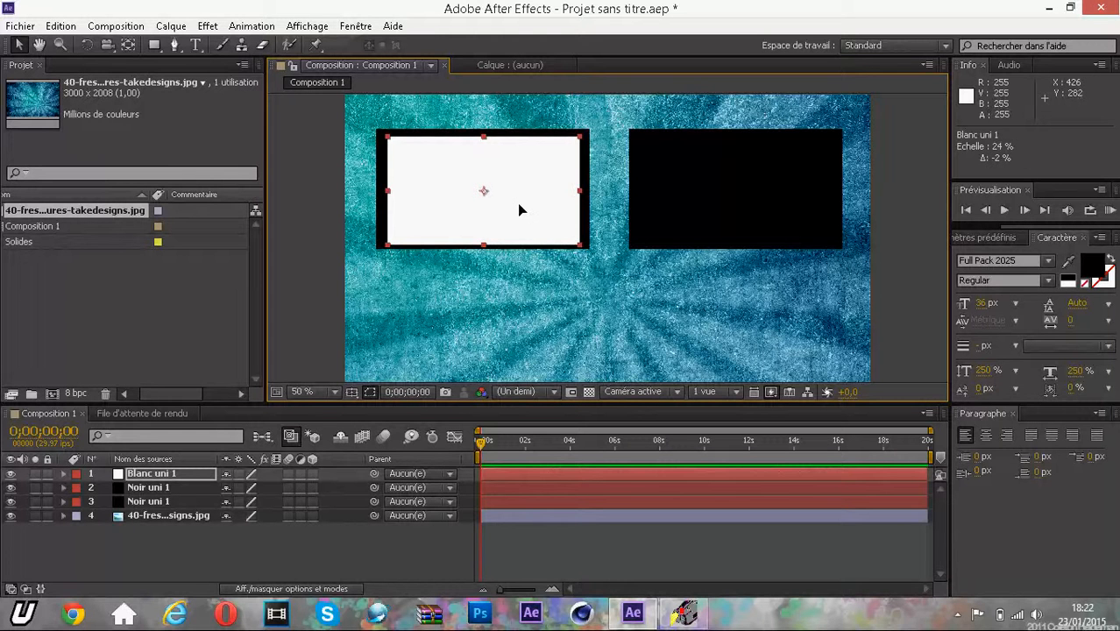
key(Up)
key(Up)
key(Up)
key(Up)
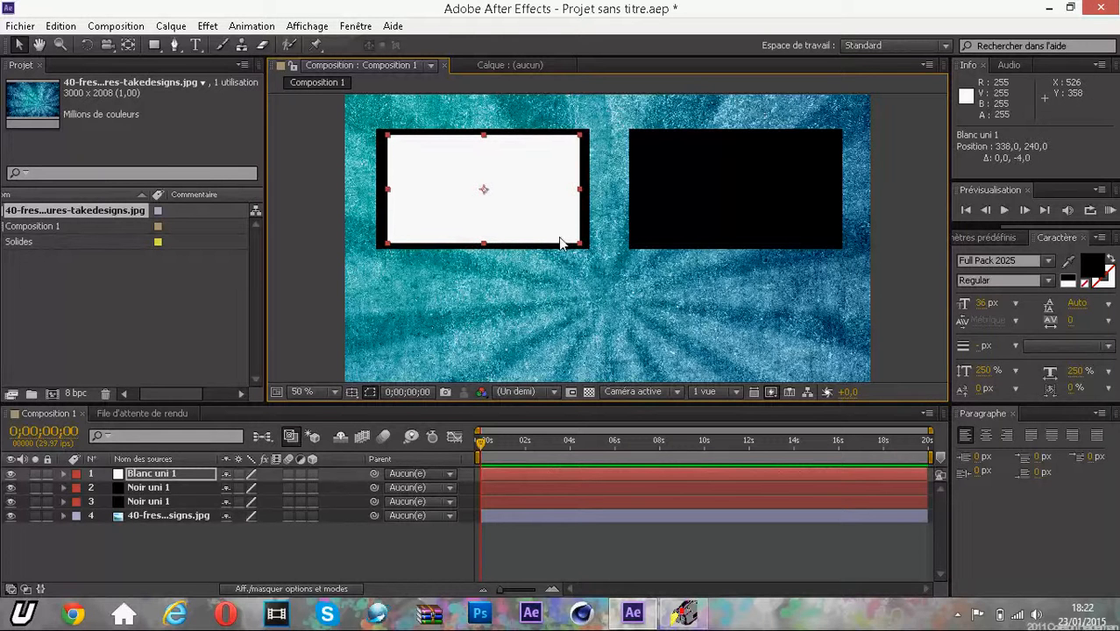
click(613, 310)
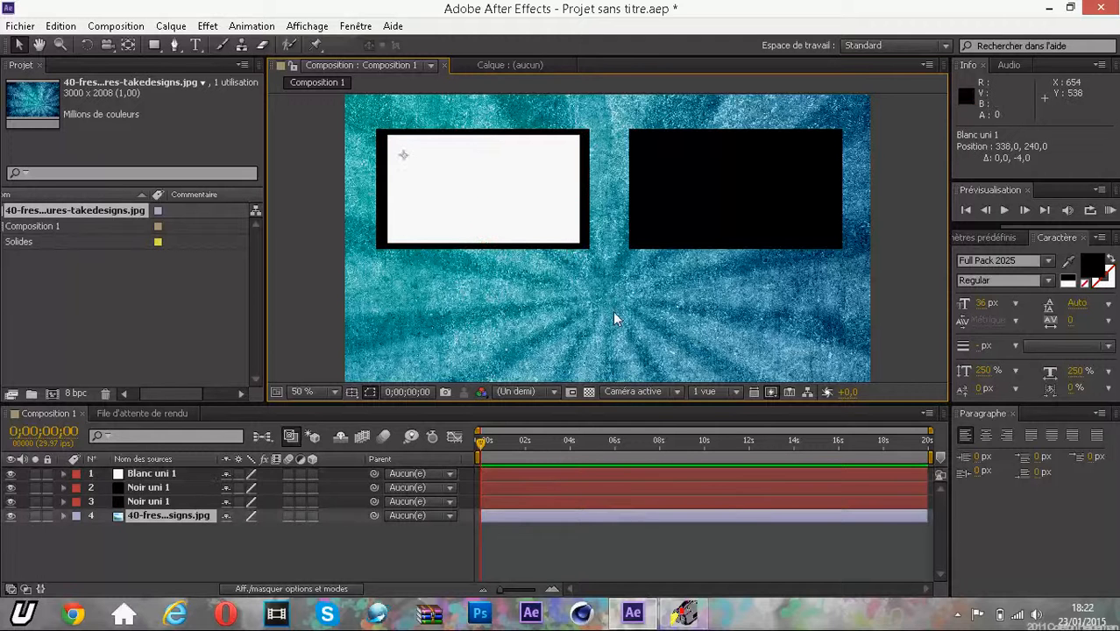
Step: Duplicate the white solid layer and move the copy horizontally onto the right black rectangle at 952, 240
click(163, 475)
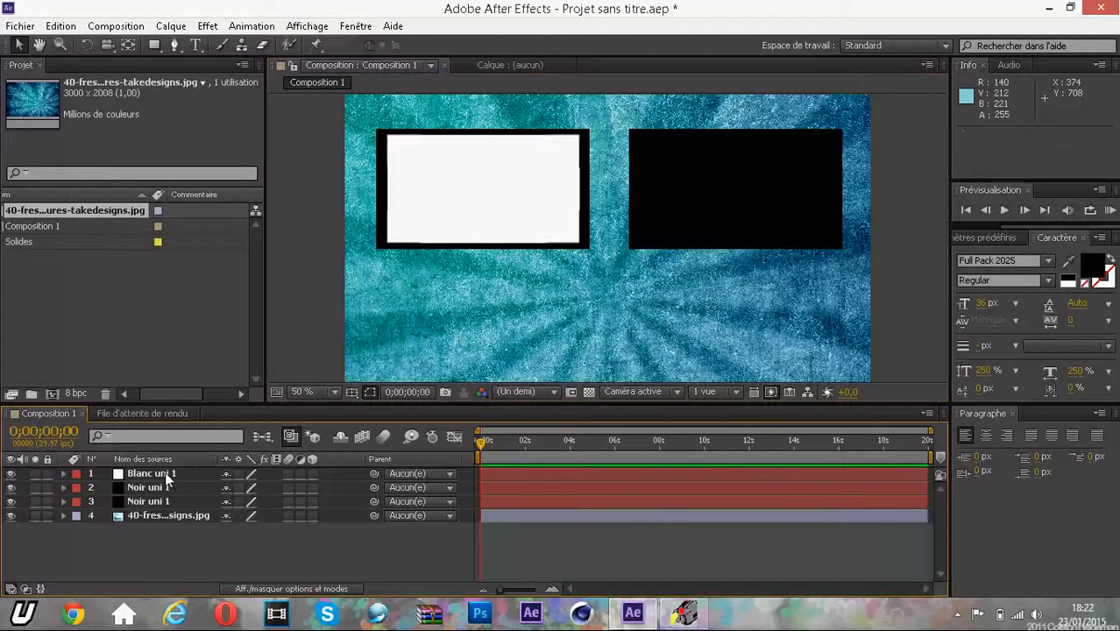
key(ctrl+c)
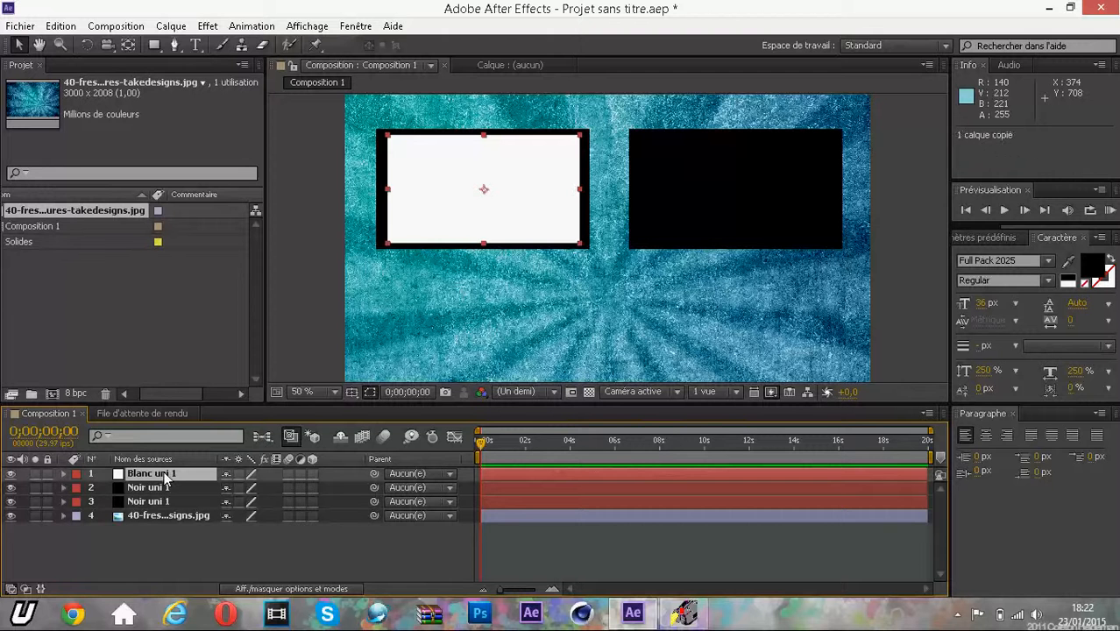
key(ctrl+v)
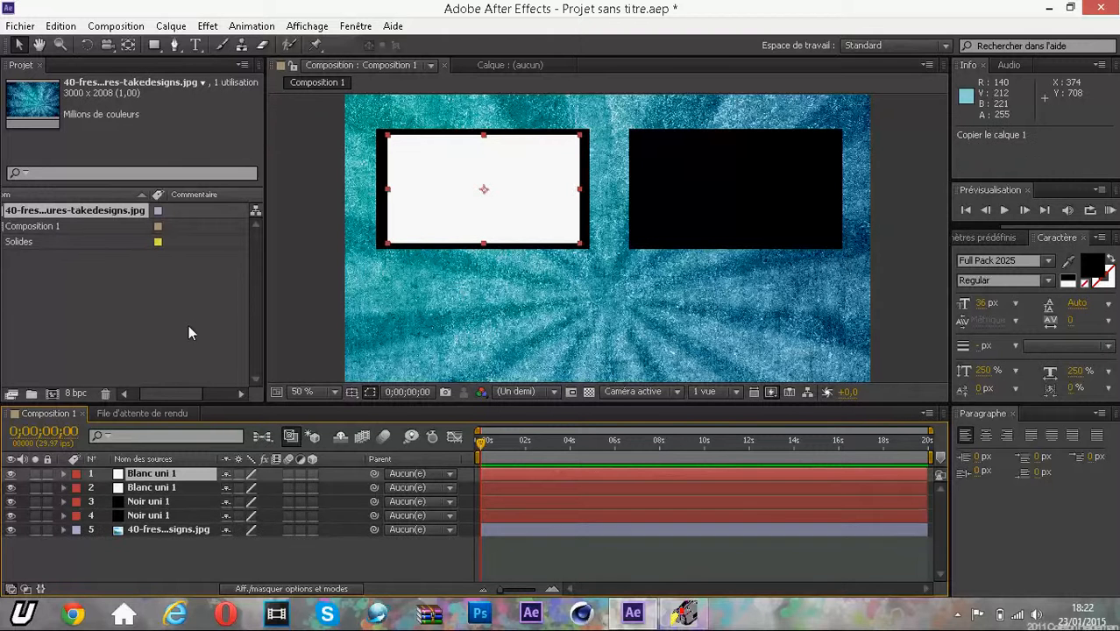
drag(444, 212, 698, 385)
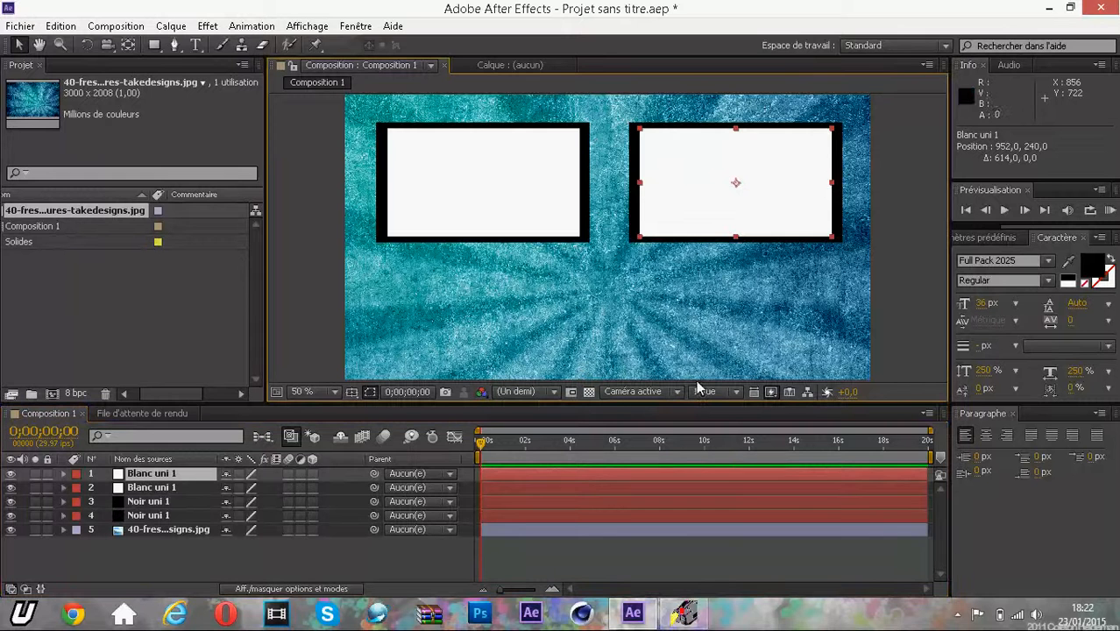
click(894, 235)
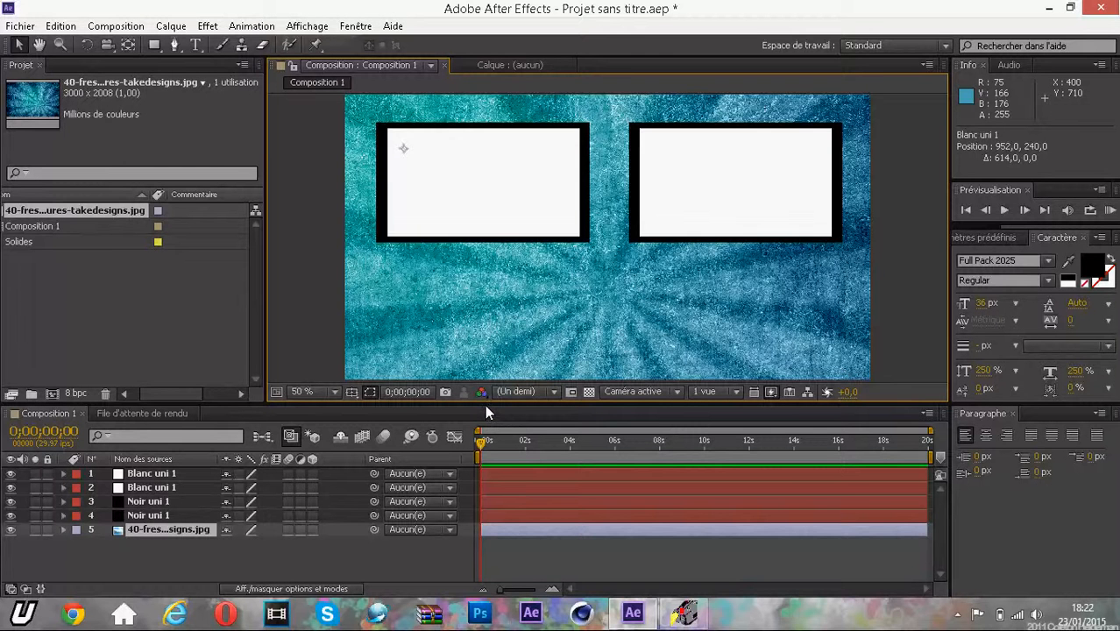
scroll(576, 291, down, 2)
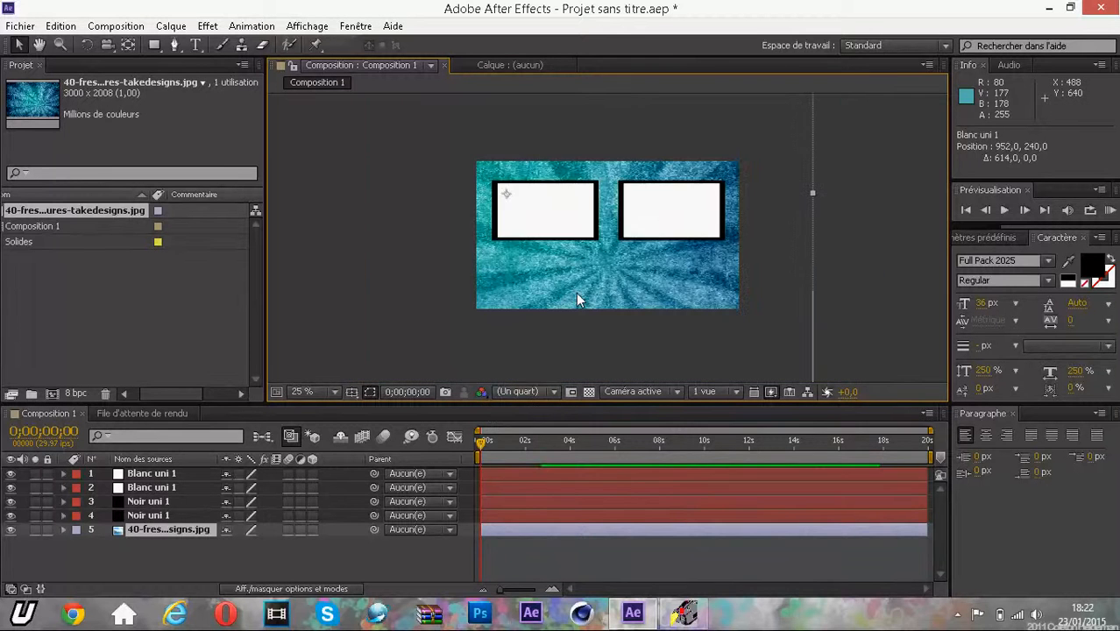
scroll(575, 292, up, 2)
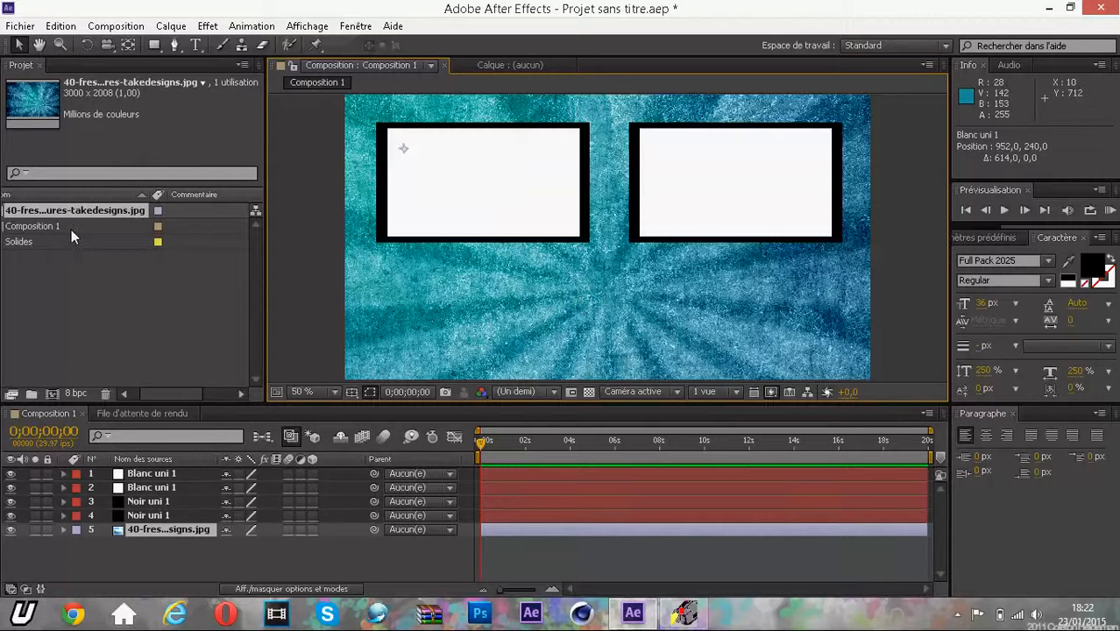
Step: Import the video file TUTORIEL.avi from the desktop into the project
click(145, 341)
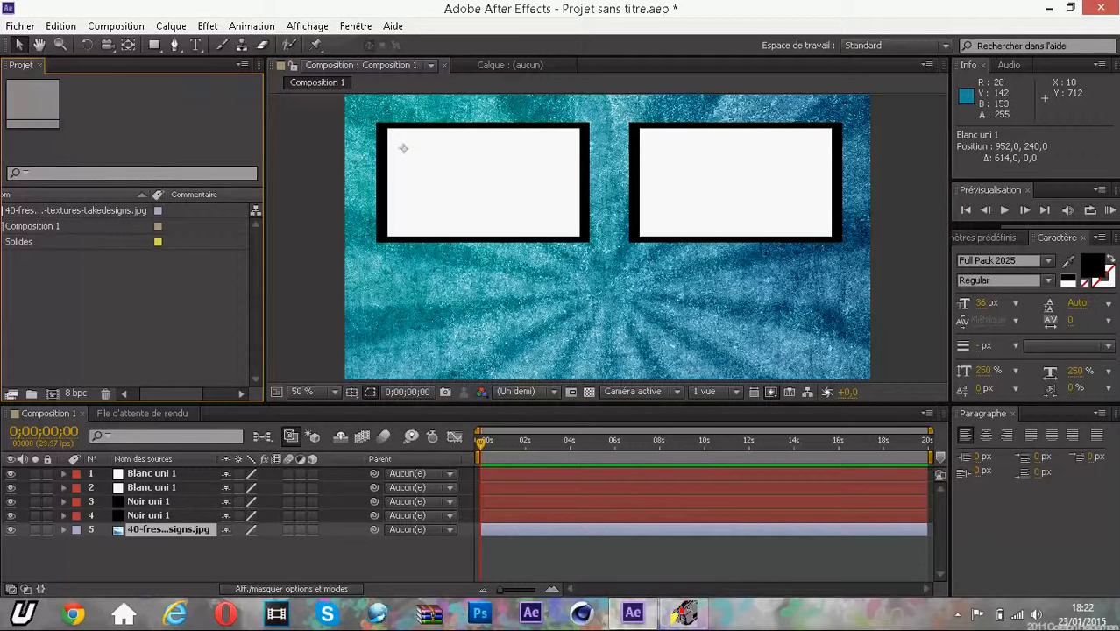
click(19, 26)
mouse_move(85, 219)
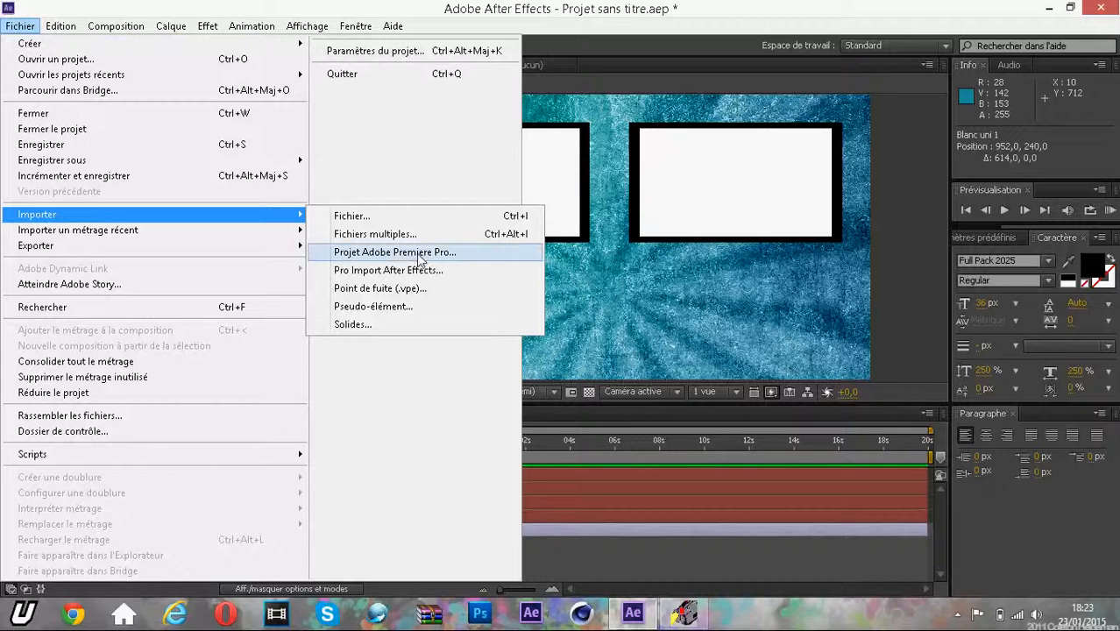
click(391, 216)
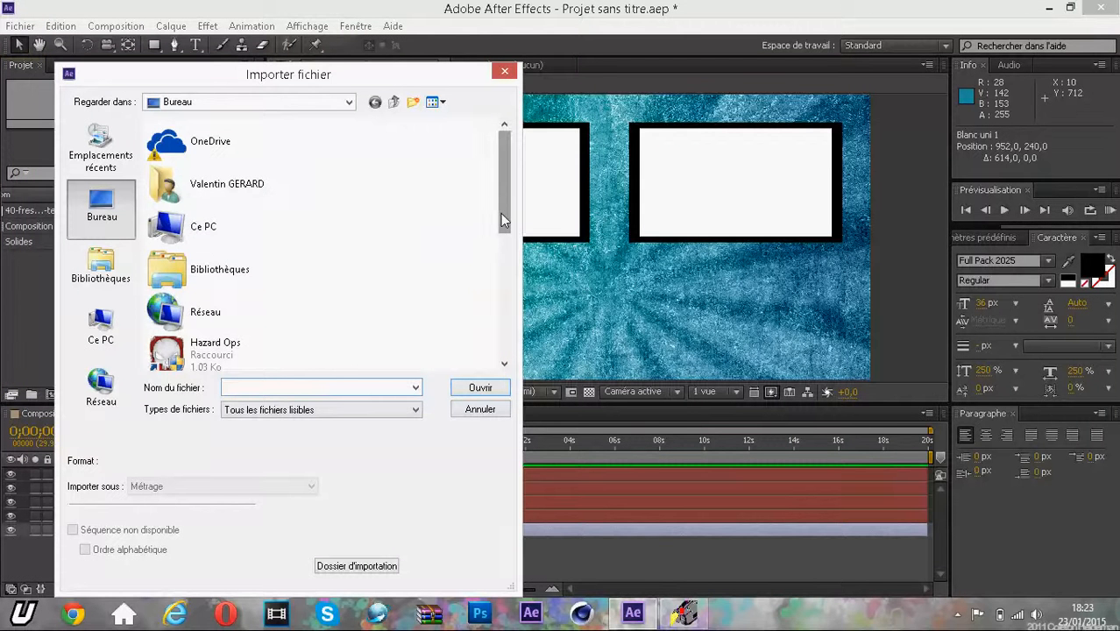
drag(500, 213, 501, 298)
double_click(224, 349)
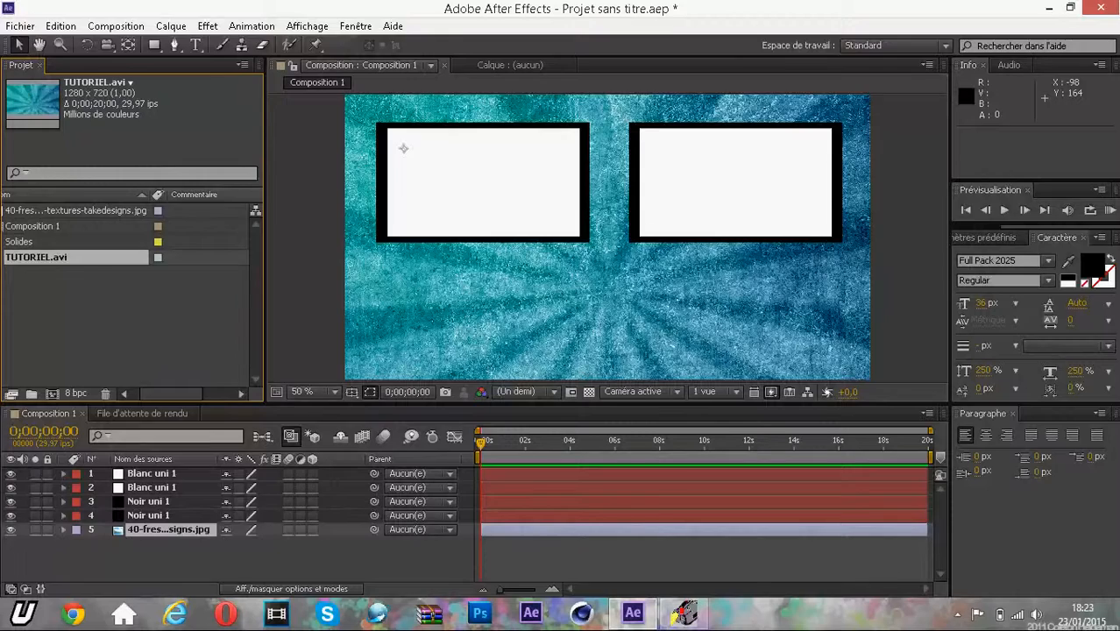
Step: Play the TUTORIEL video from the desktop in the media player, close it and return to After Effects
click(1049, 8)
double_click(267, 22)
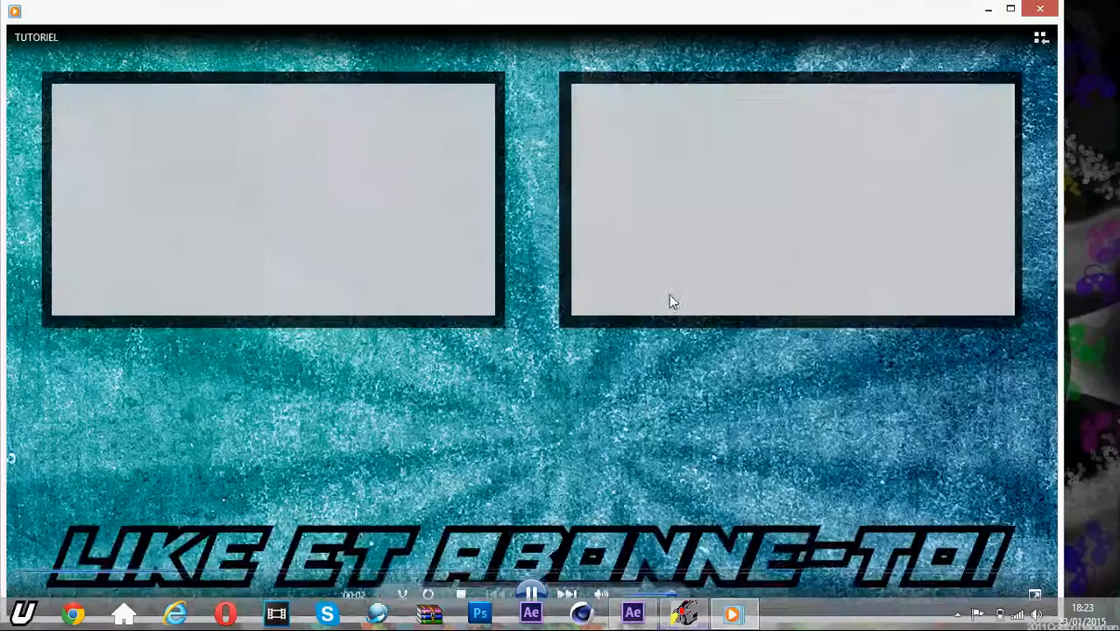
click(1010, 9)
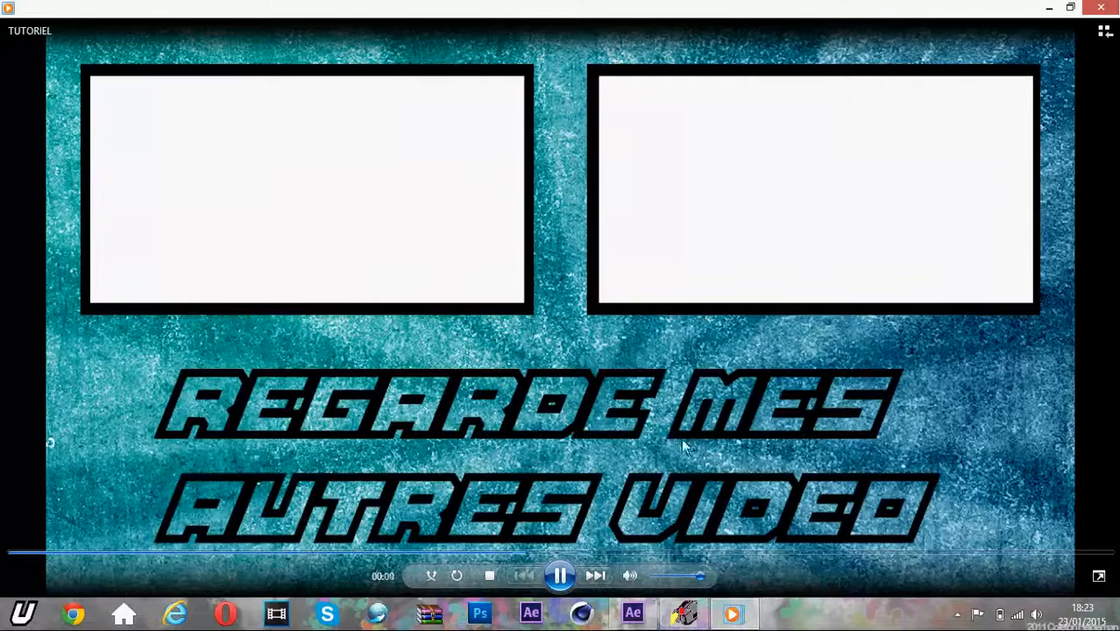
click(1101, 7)
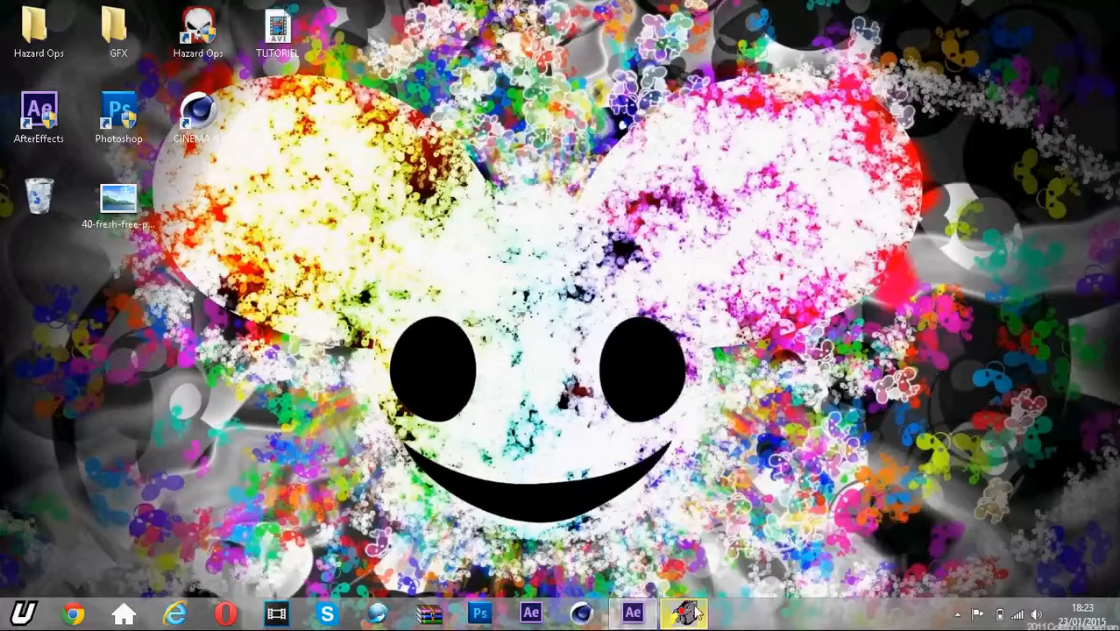
click(683, 613)
click(683, 613)
click(652, 611)
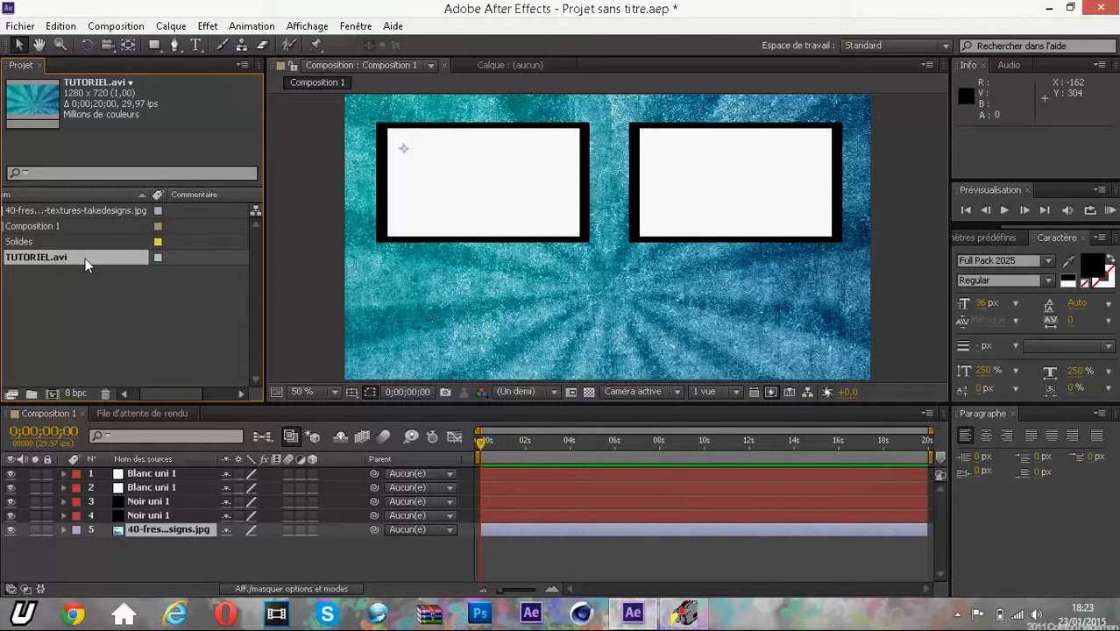
Step: Add TUTORIEL.avi to the composition as the topmost layer, above the white solids
drag(85, 258, 135, 467)
click(171, 558)
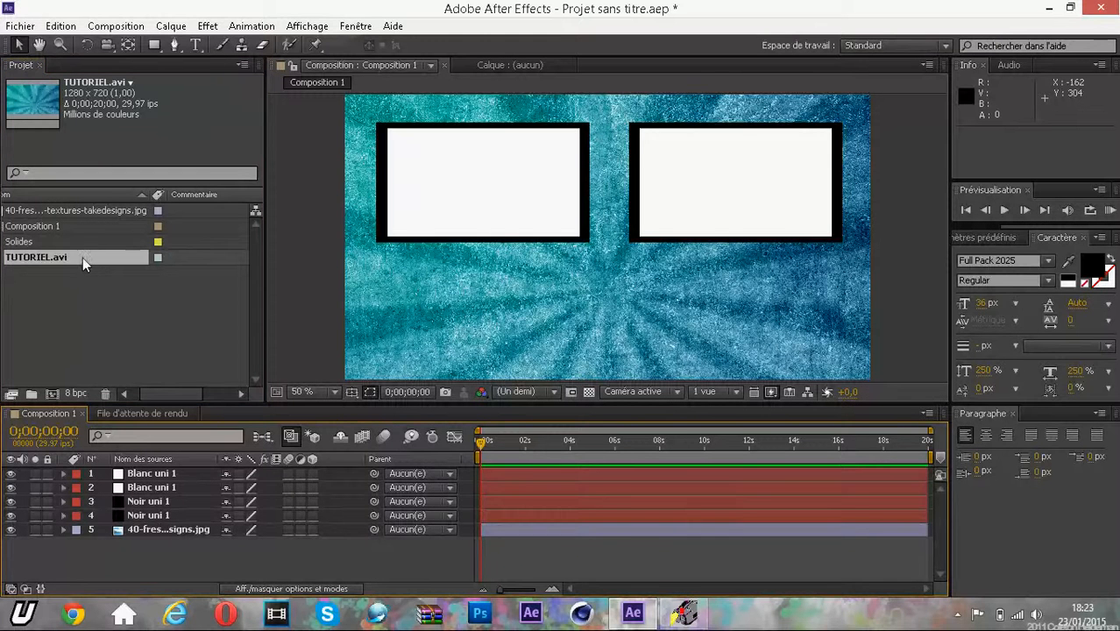
drag(82, 258, 144, 477)
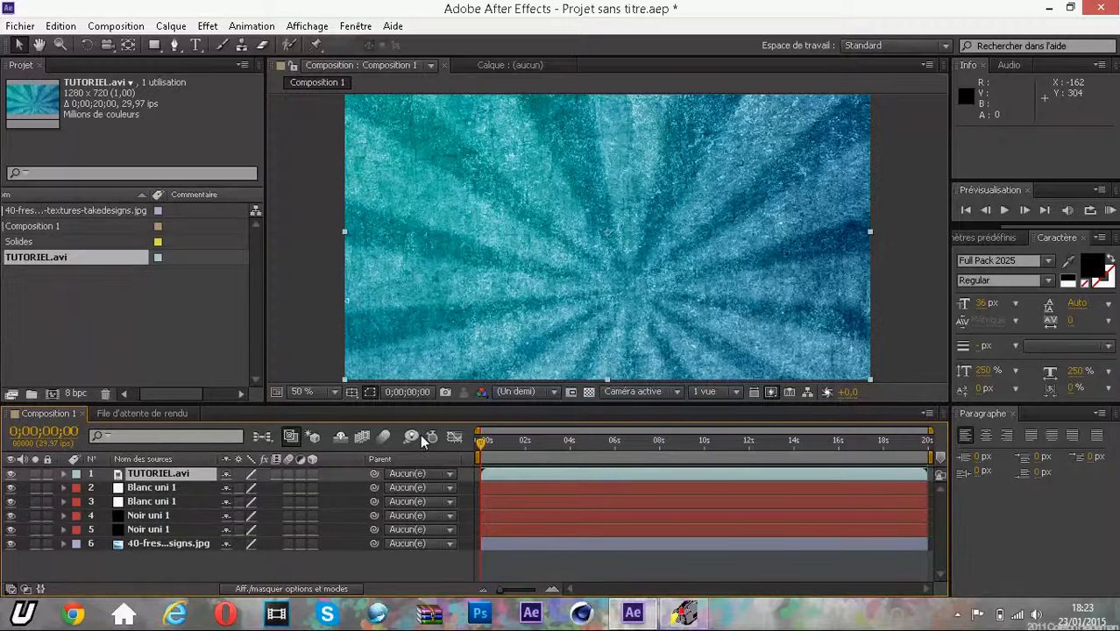
Step: Scale the TUTORIEL.avi layer down to roughly the size of the left black rectangle and place it over that rectangle
key(comma)
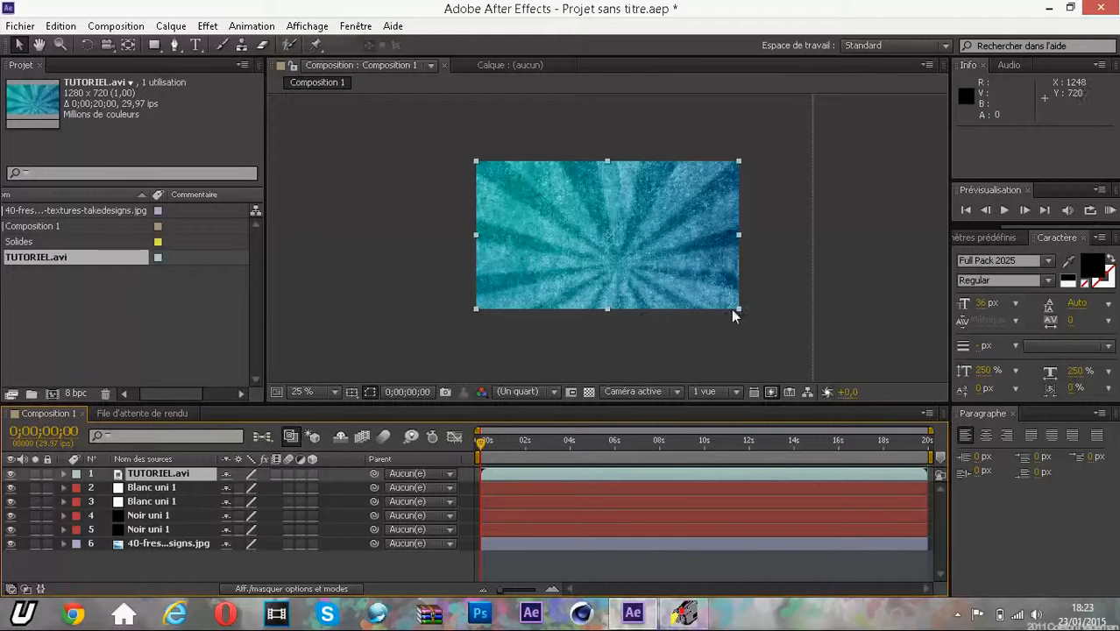
drag(730, 308, 513, 181)
key(period)
key(period)
Step: Select the white and black solid layers in turn to identify which ones belong to the left frame
click(160, 488)
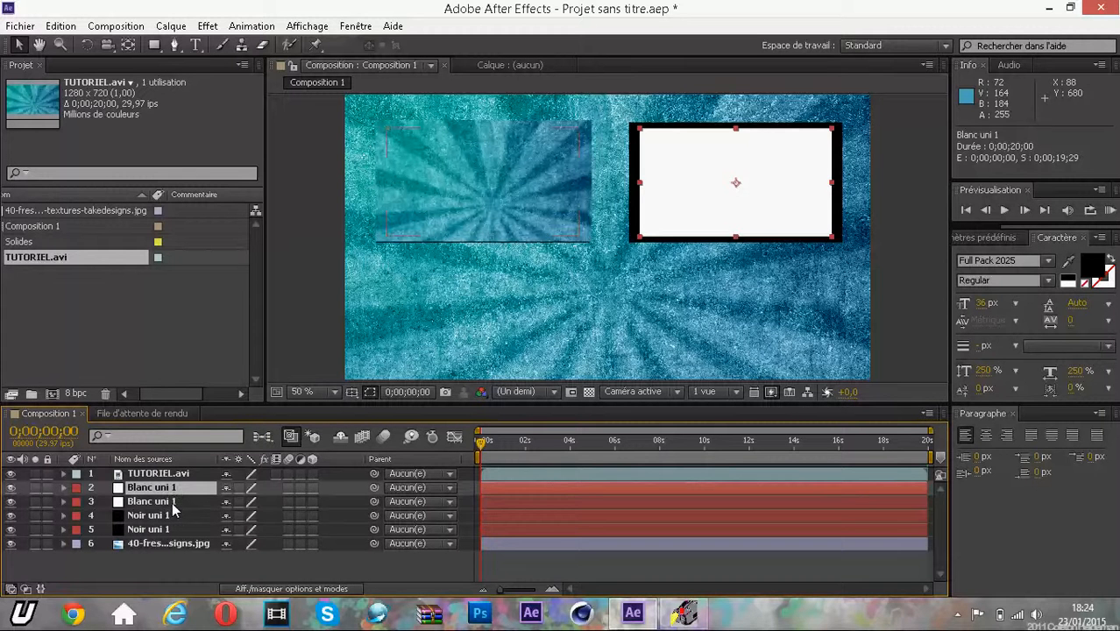
click(172, 503)
click(171, 516)
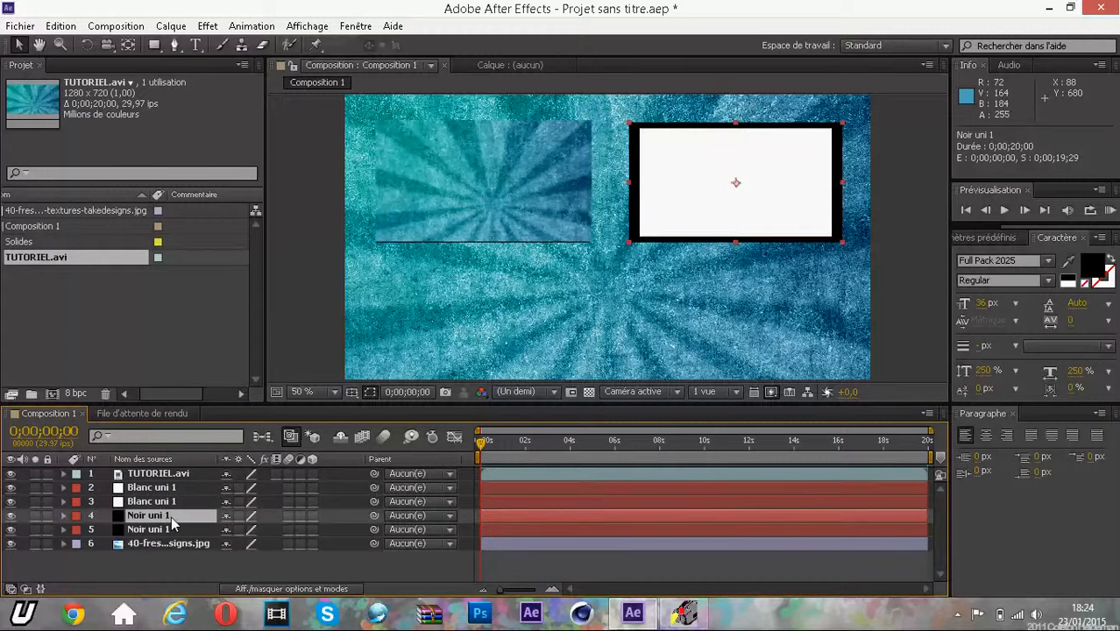
click(170, 505)
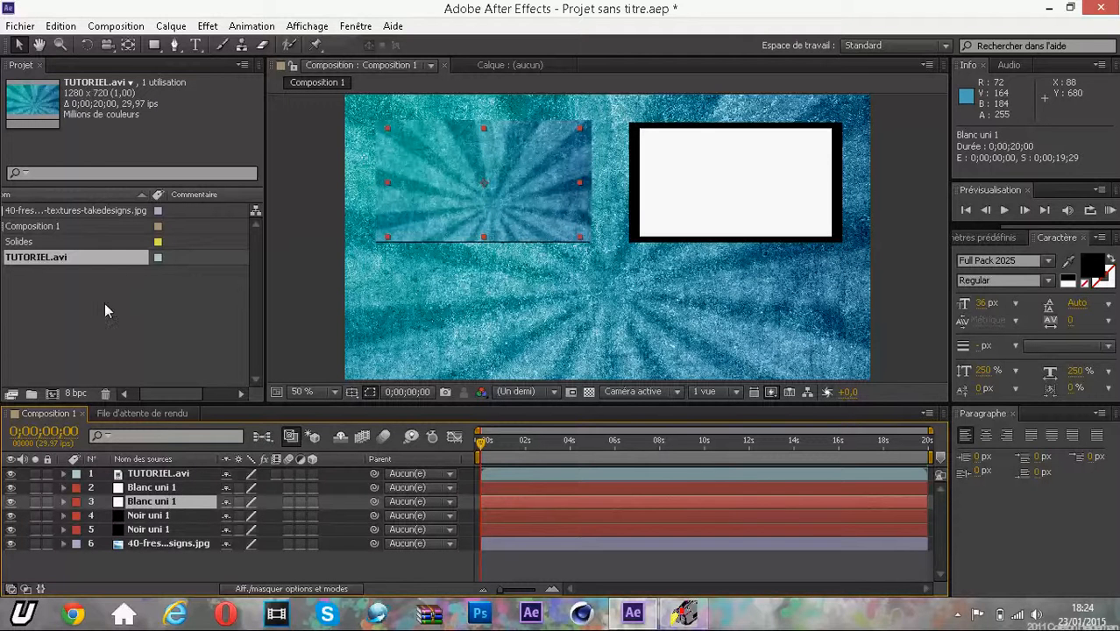
click(105, 242)
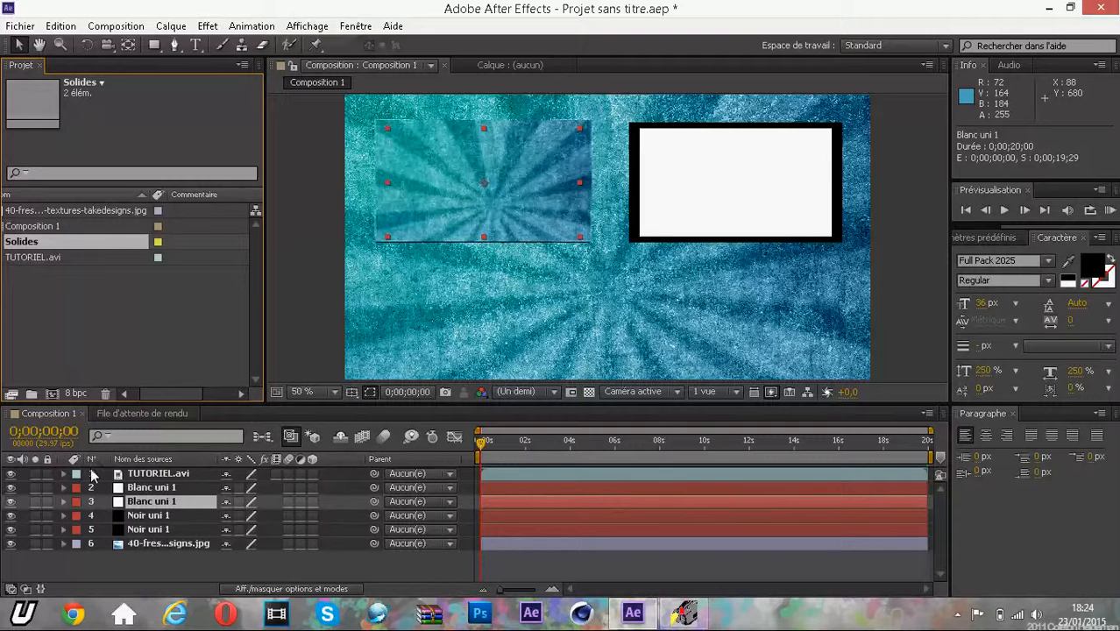
Step: Compare the outlines of the two white solids and the upper black solid to tell the left and right frames apart
click(123, 488)
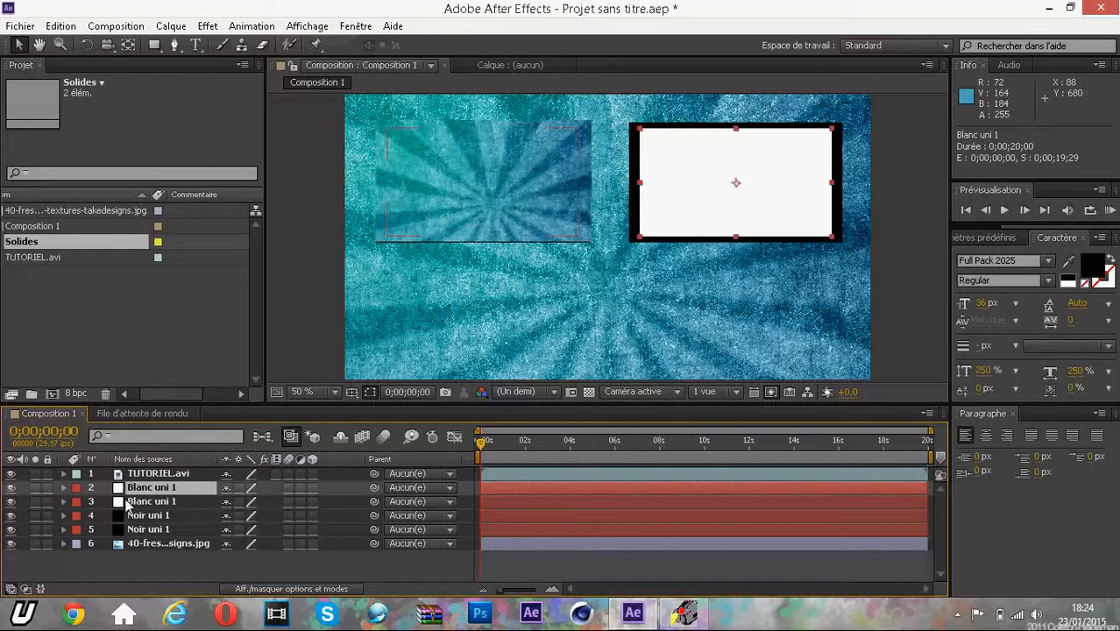
click(133, 502)
click(140, 515)
click(151, 501)
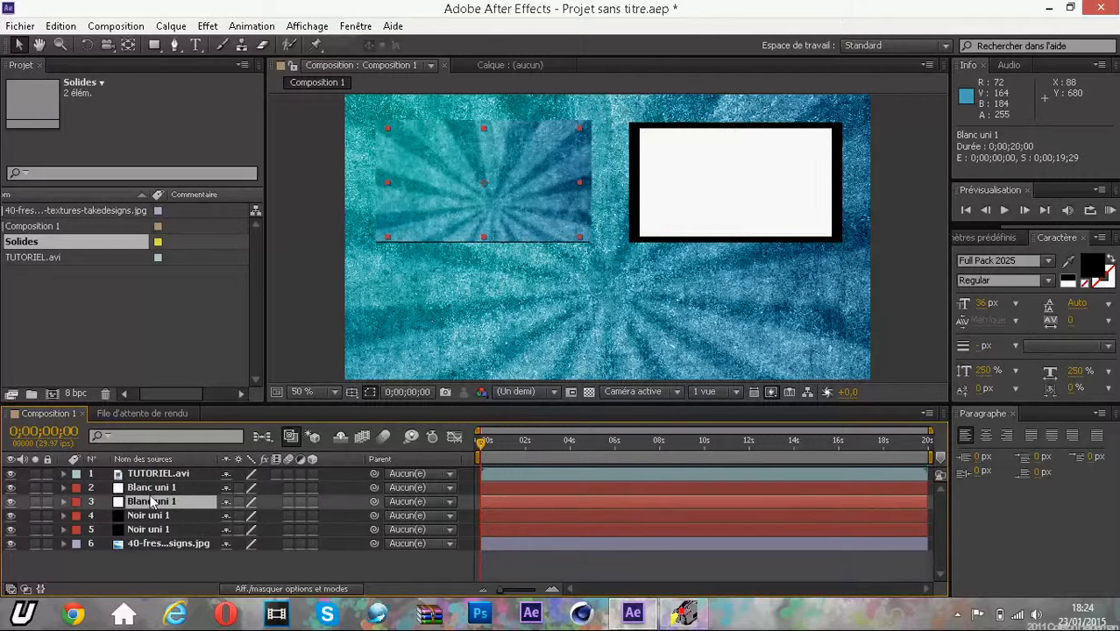
Step: Scale the TUTORIEL.avi layer down to about 37% and position it at 338, 240 inside the left black border
click(157, 473)
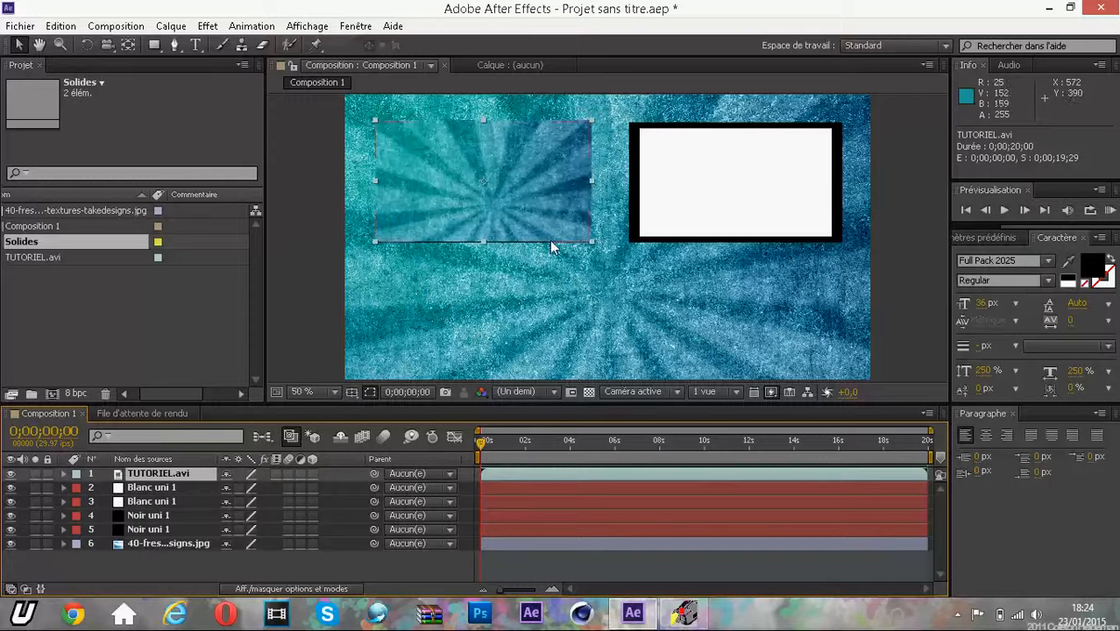
click(590, 243)
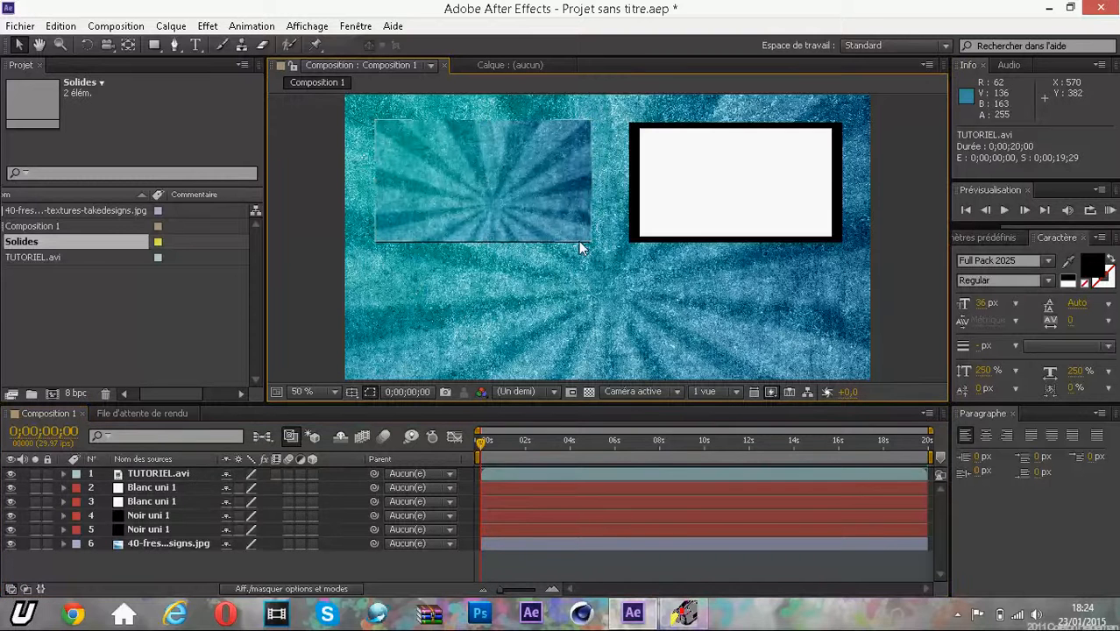
click(551, 204)
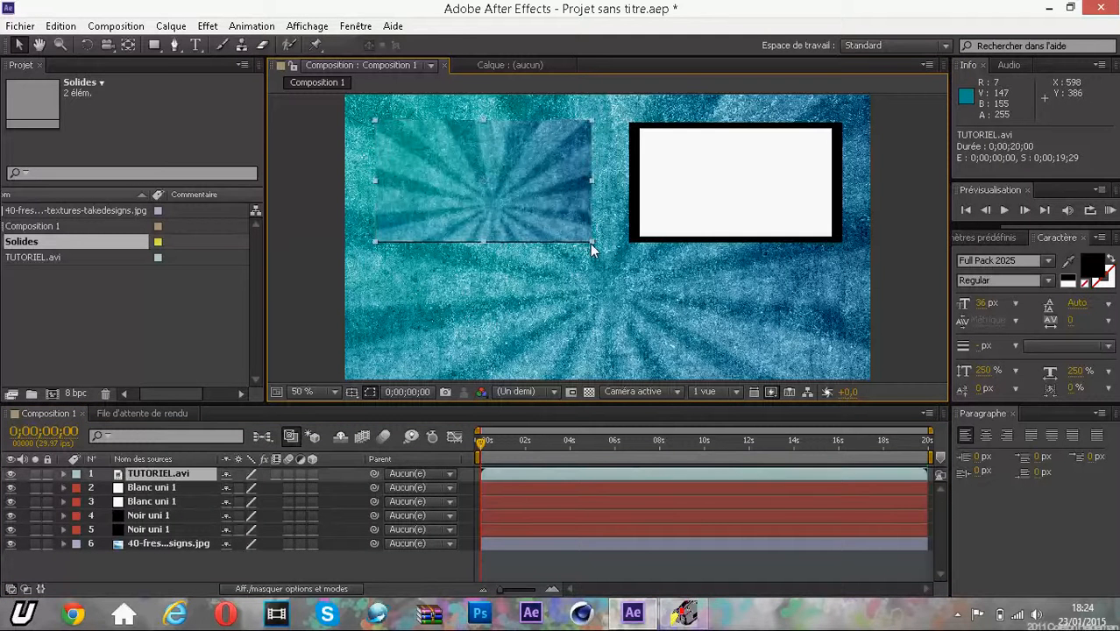
drag(592, 248, 582, 243)
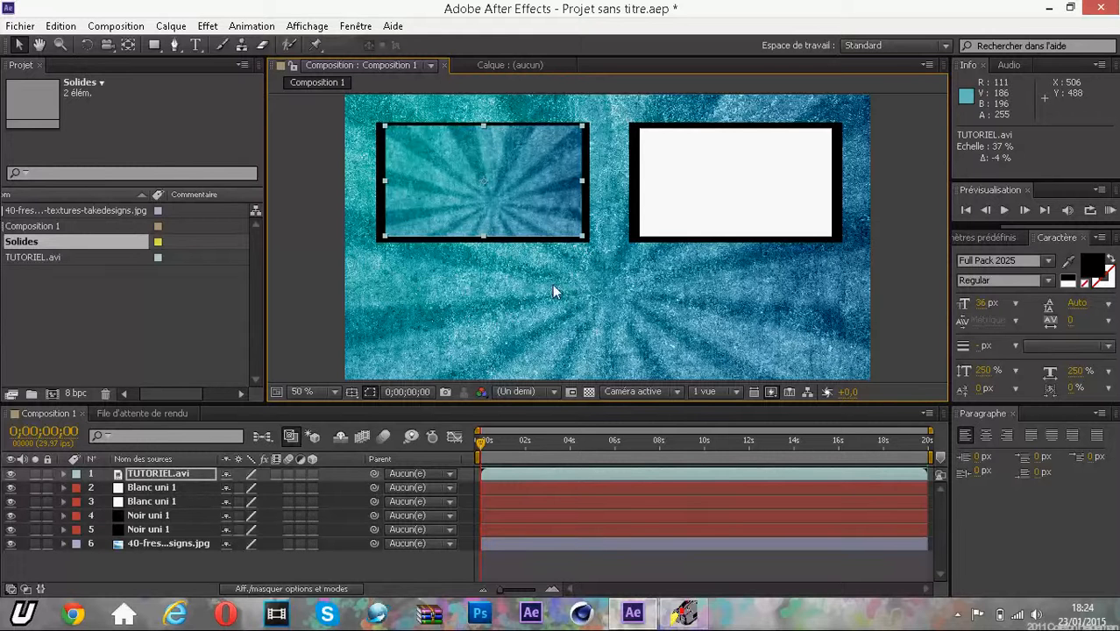
drag(480, 219, 485, 220)
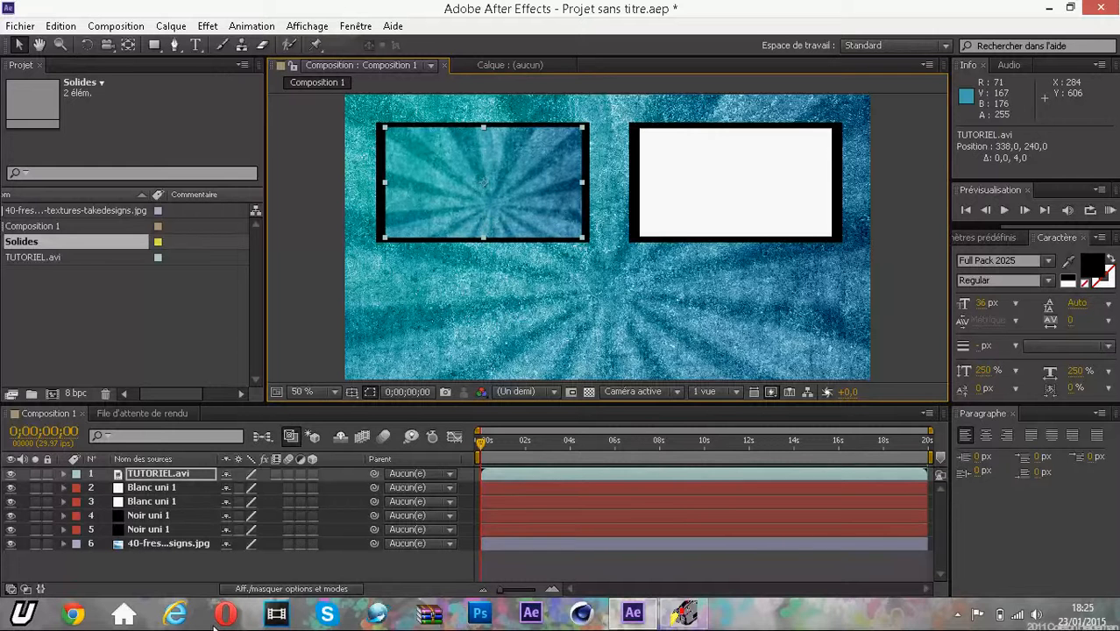
click(210, 571)
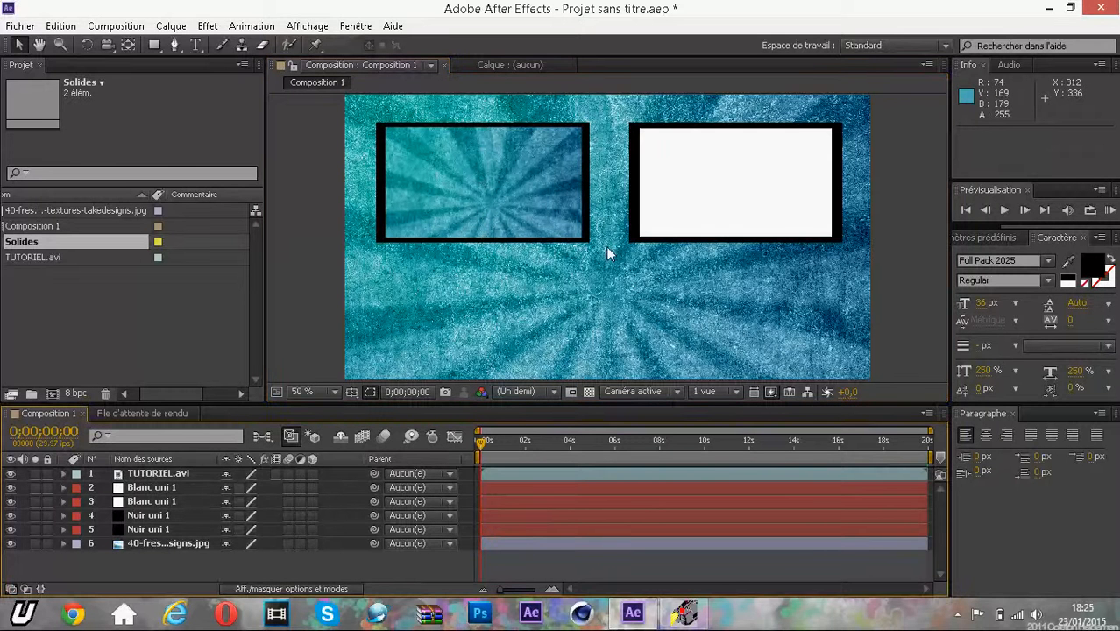
Step: Preview the first frames of the composition to check the video in the left frame, and return to the start
click(1005, 211)
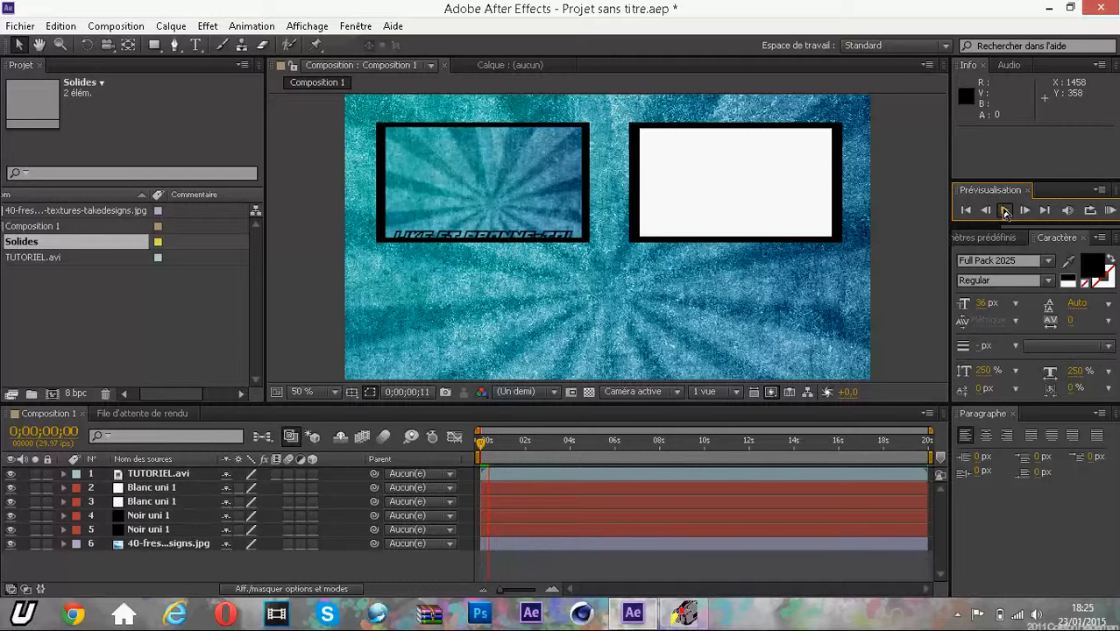
click(1004, 212)
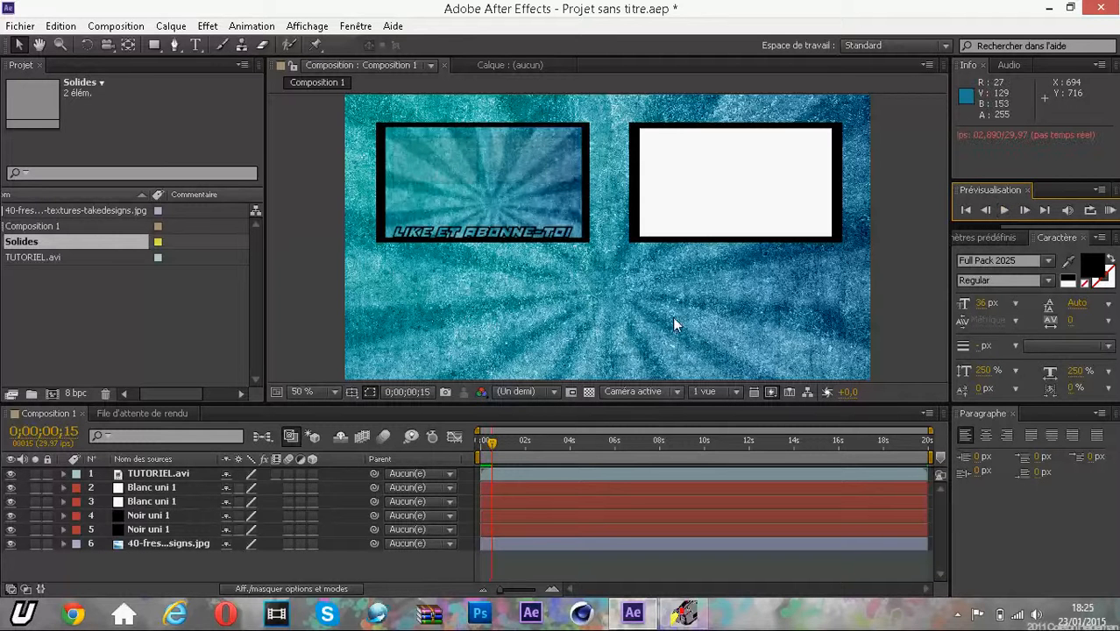
drag(517, 428, 442, 439)
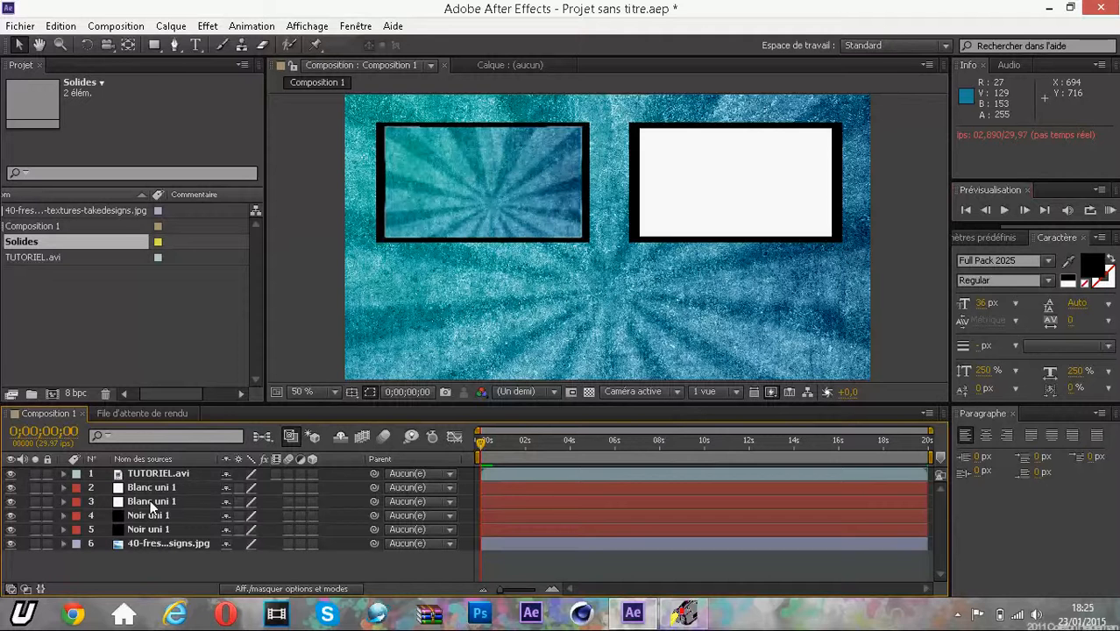
Step: Duplicate the TUTORIEL.avi layer and place the copy over the right white frame at position 954, 240
click(151, 476)
key(ctrl+c)
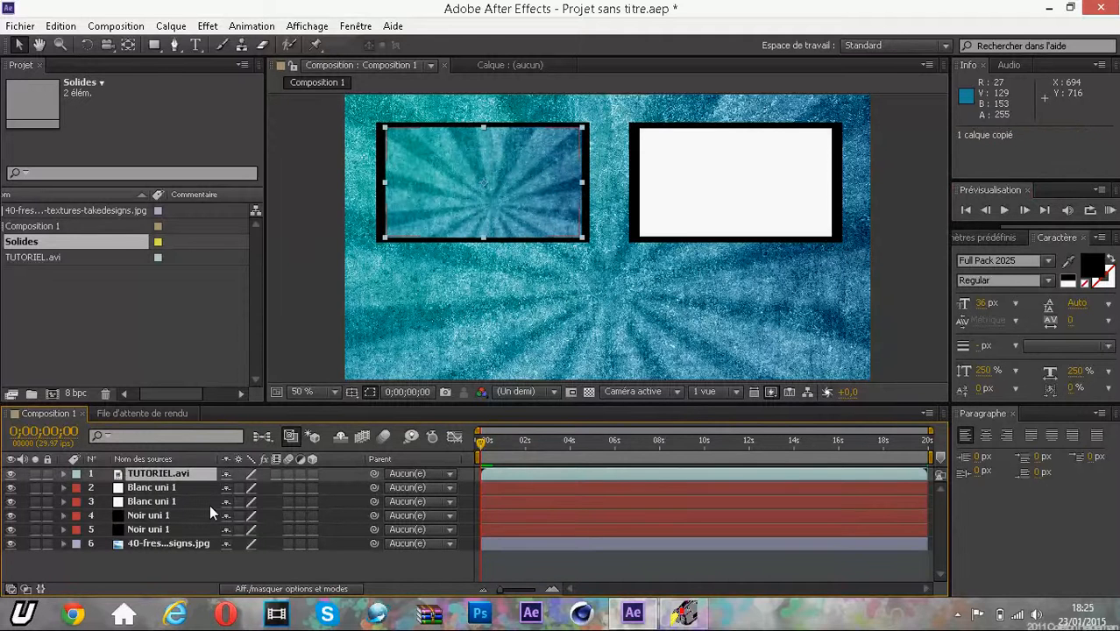
key(ctrl+v)
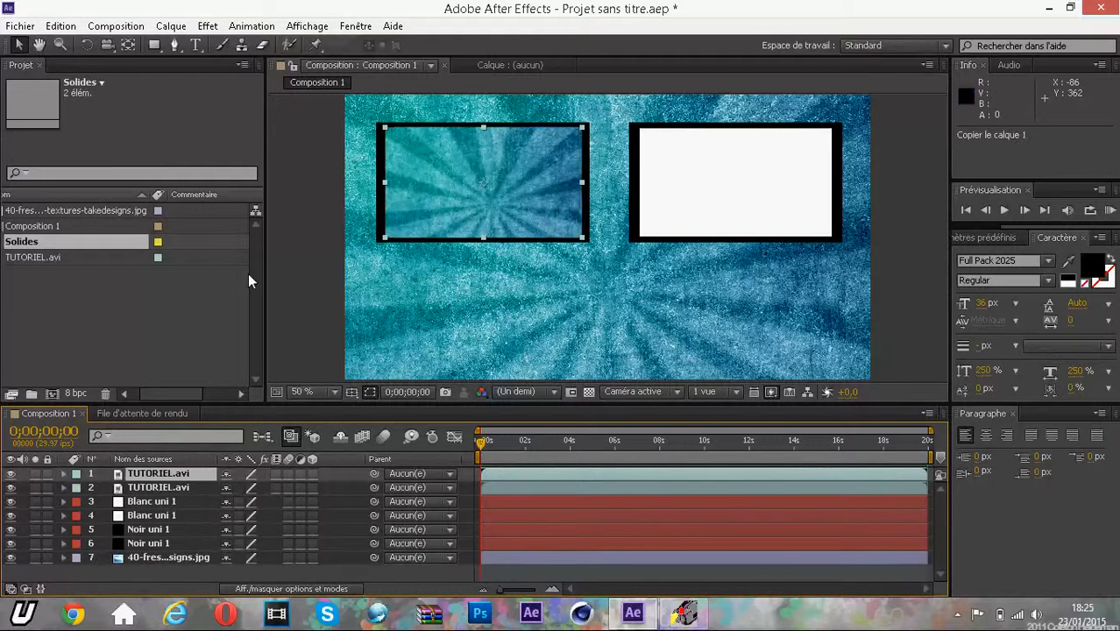
drag(437, 207, 696, 207)
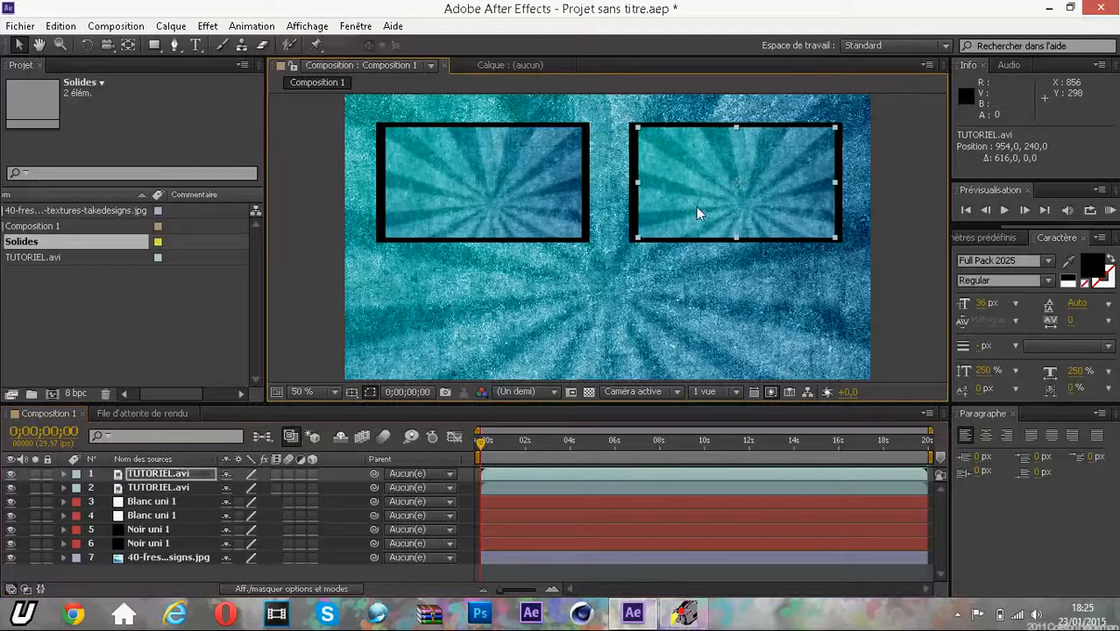
click(919, 296)
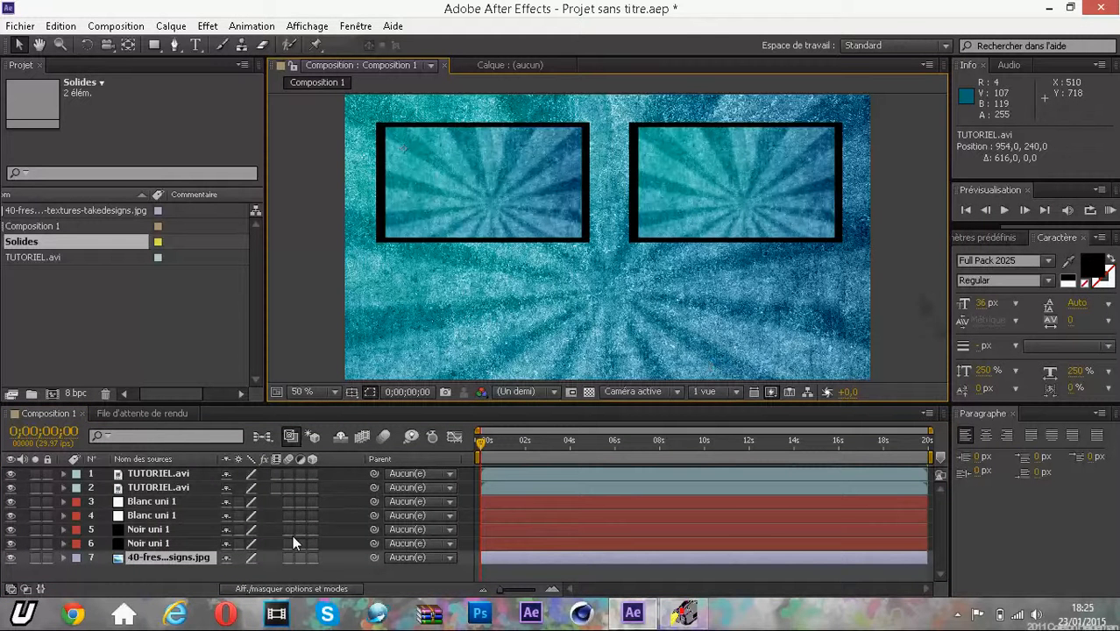
Step: Set the opacity of both TUTORIEL.avi layers and all four solids to 1% with a keyframe at 0 seconds
click(136, 475)
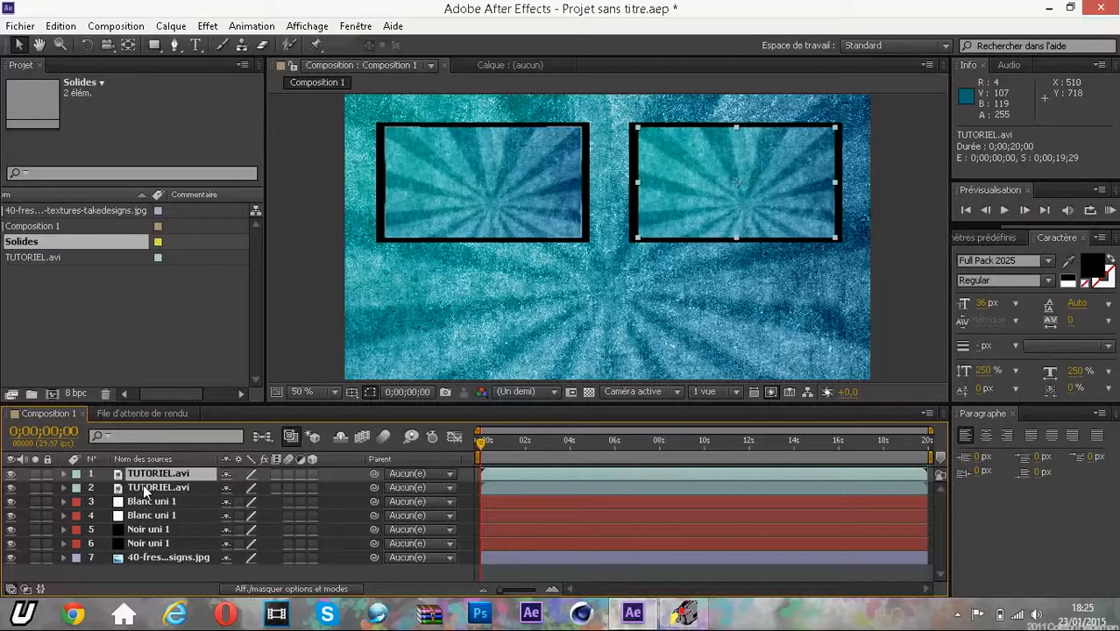
ctrl+click(142, 486)
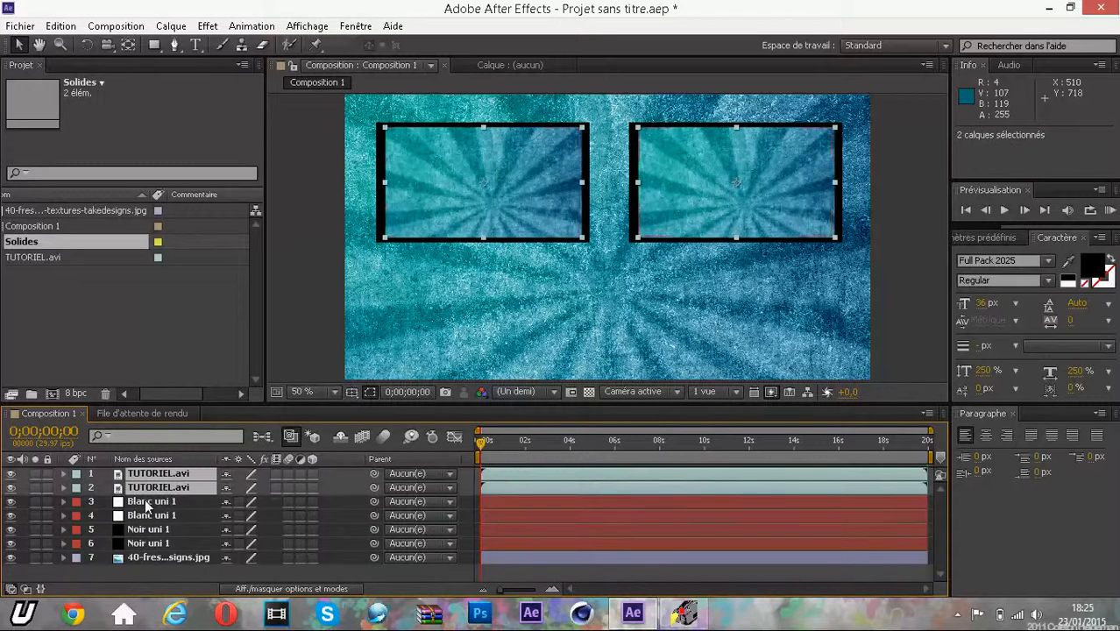
ctrl+click(144, 498)
ctrl+click(141, 516)
shift+click(140, 530)
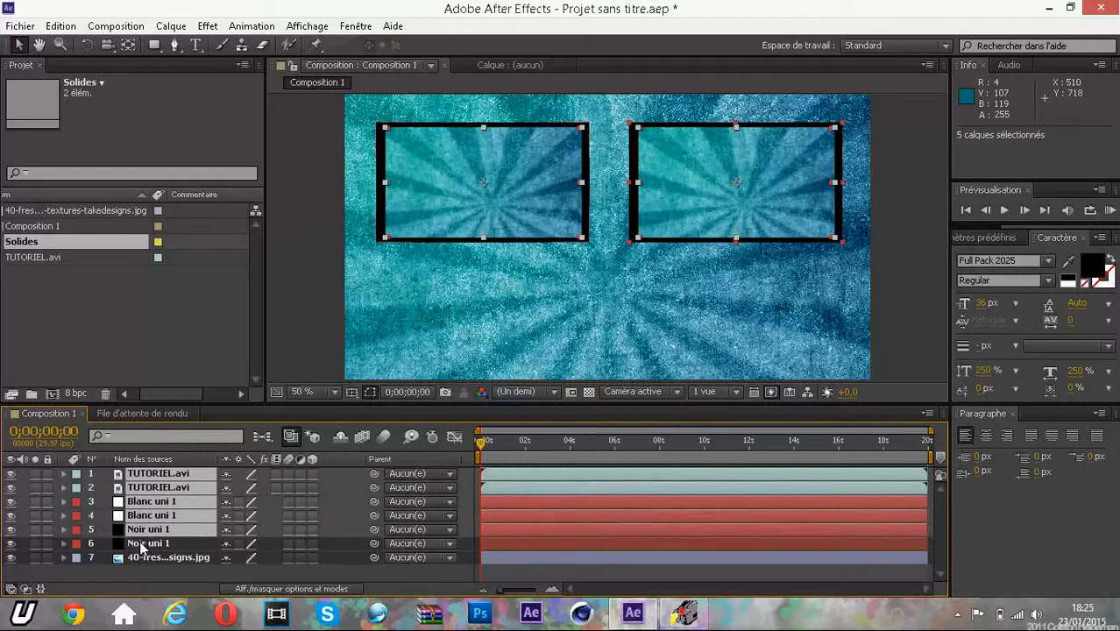
shift+click(145, 544)
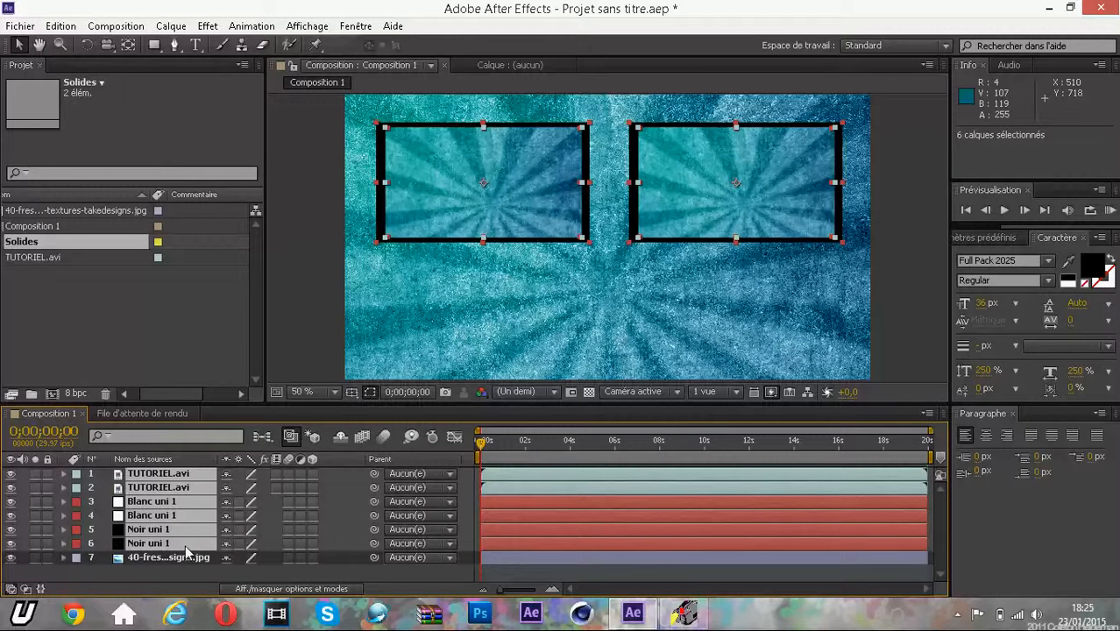
click(63, 473)
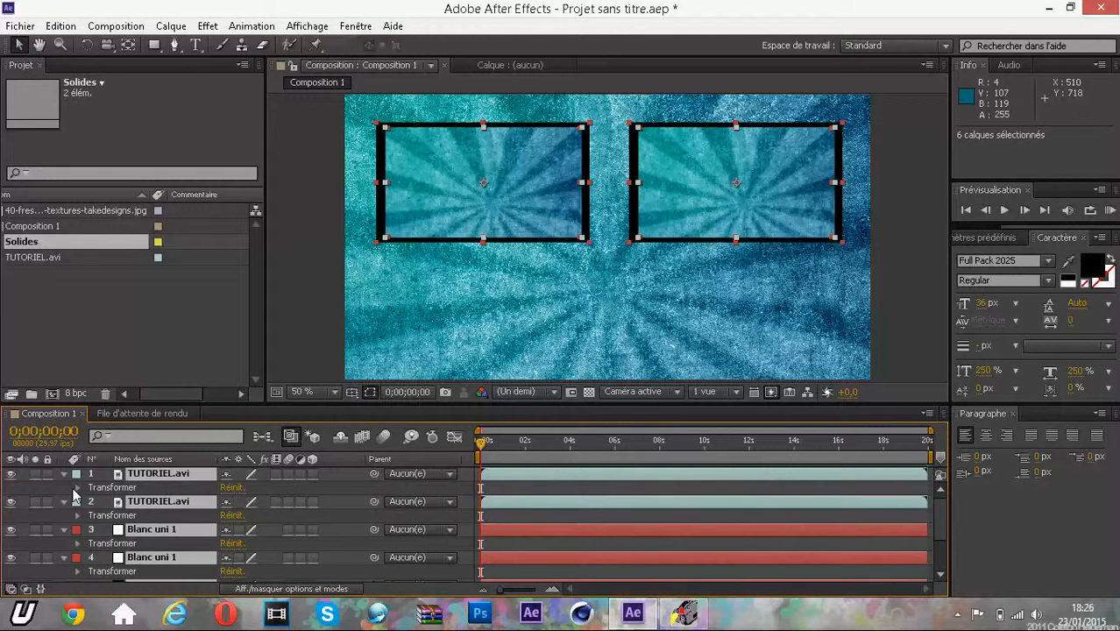
click(77, 488)
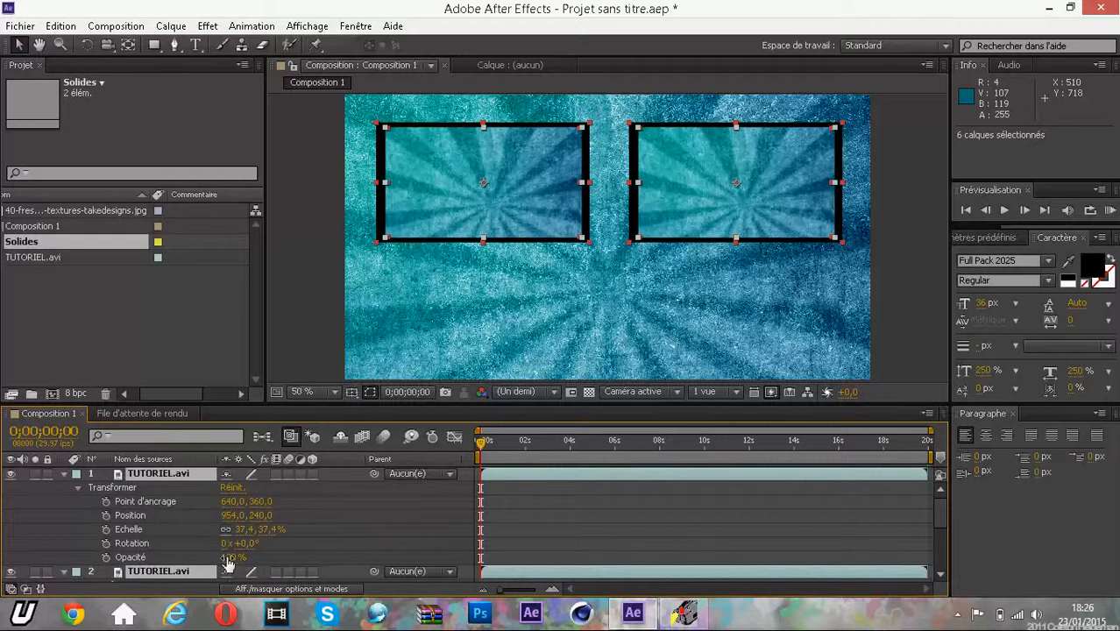
drag(227, 563, 140, 563)
click(106, 557)
click(106, 557)
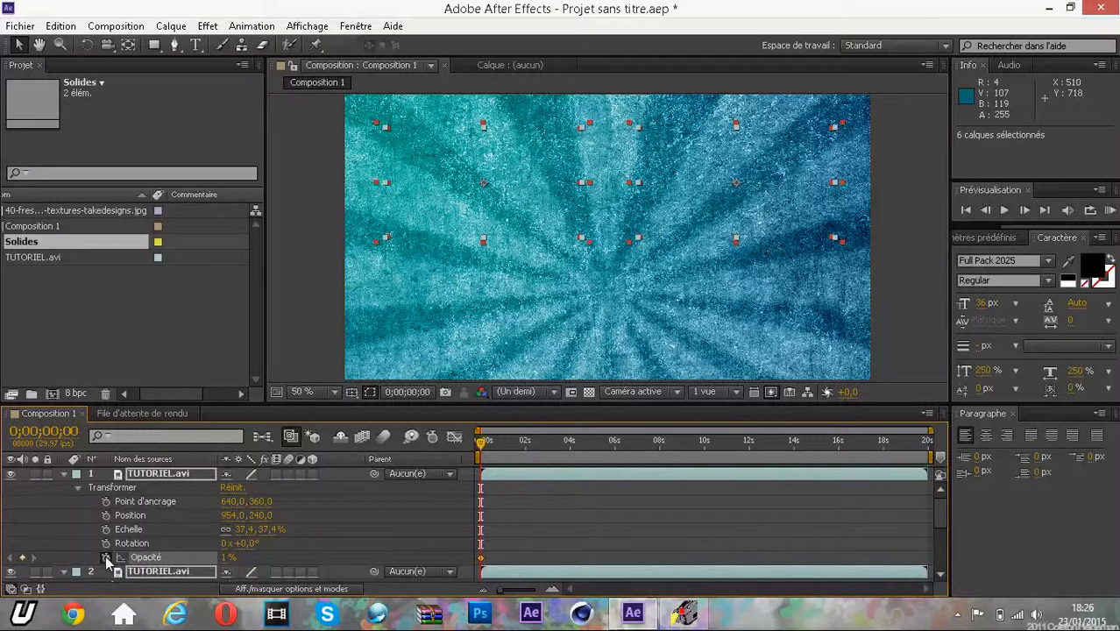
Step: Add a 100% opacity keyframe at 4 seconds for the six selected layers
drag(481, 447, 570, 452)
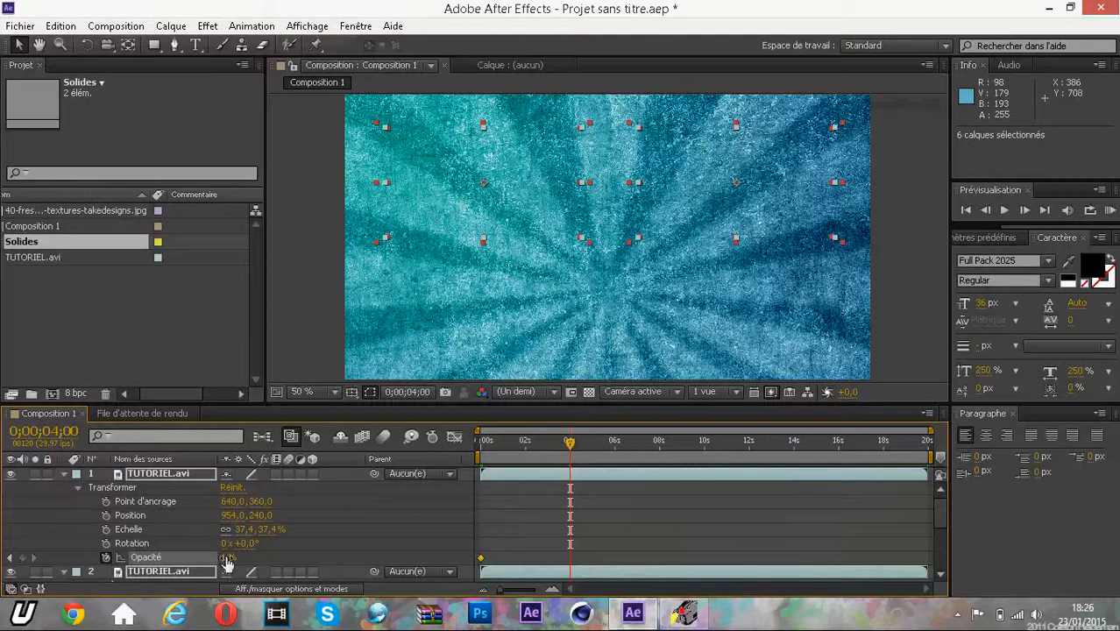
drag(226, 563, 515, 563)
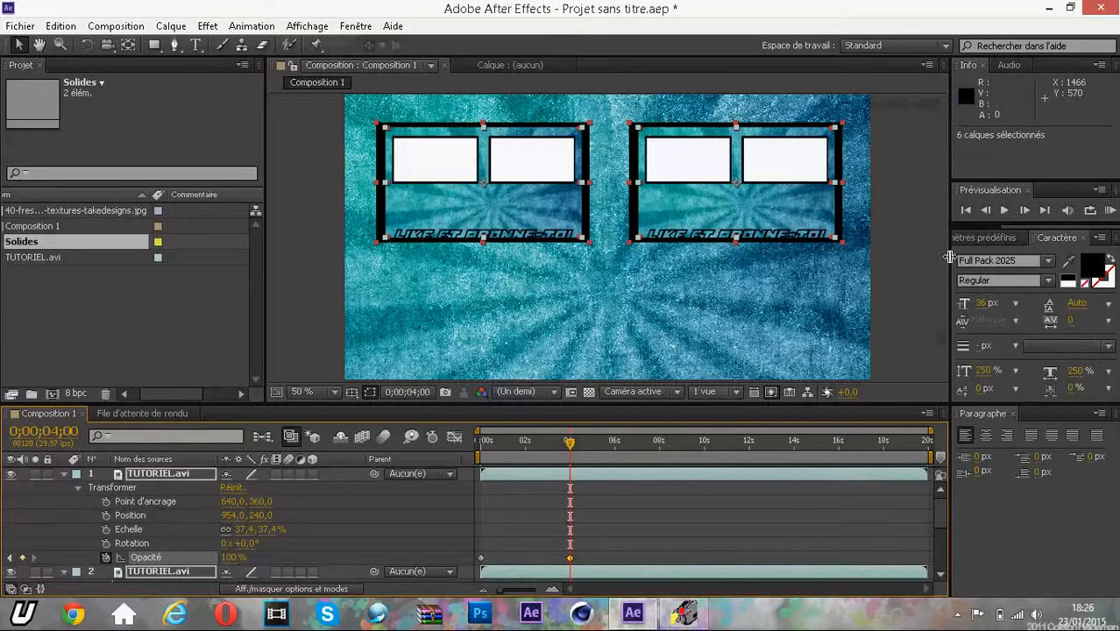
Step: Preview the opacity fade-in of both frames from the start of the composition, and return to 0 seconds
click(1004, 211)
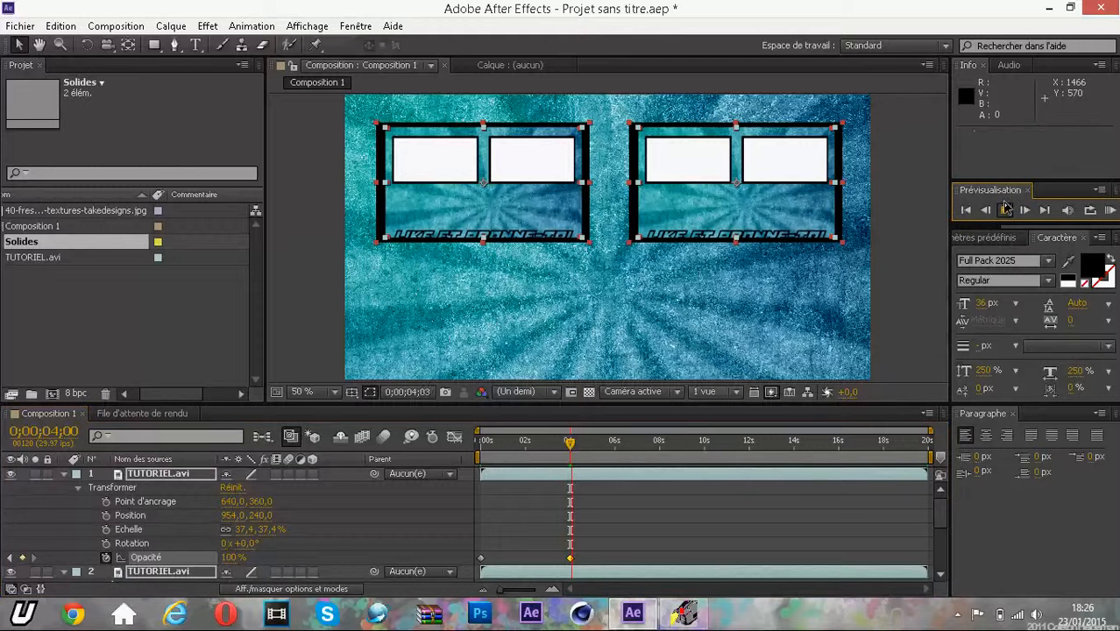
click(1004, 211)
drag(574, 447, 451, 456)
click(1009, 211)
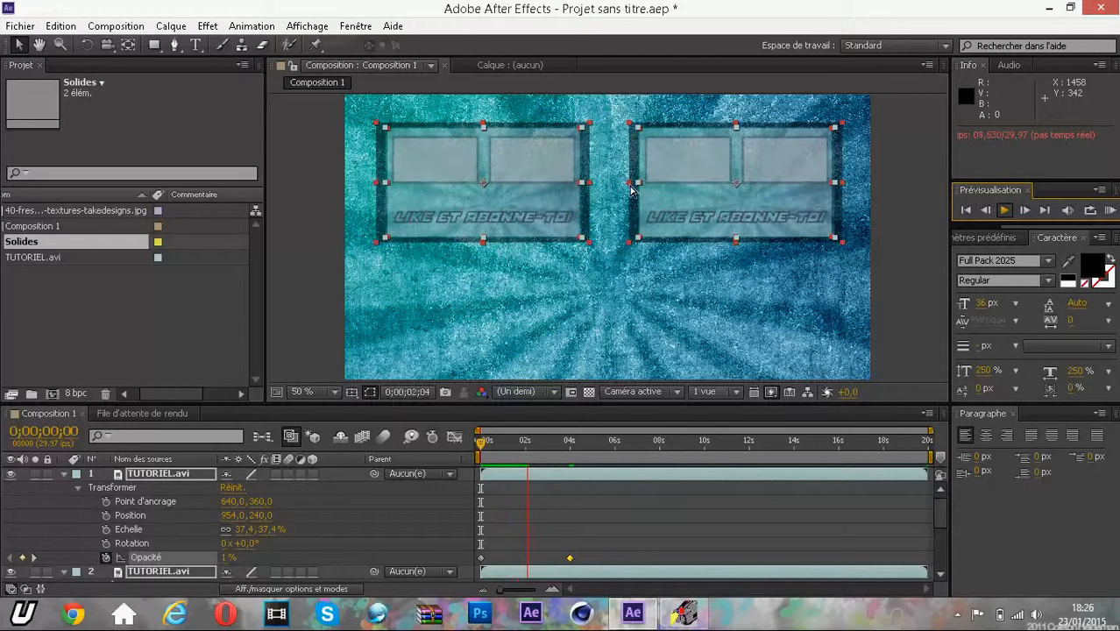
click(1004, 211)
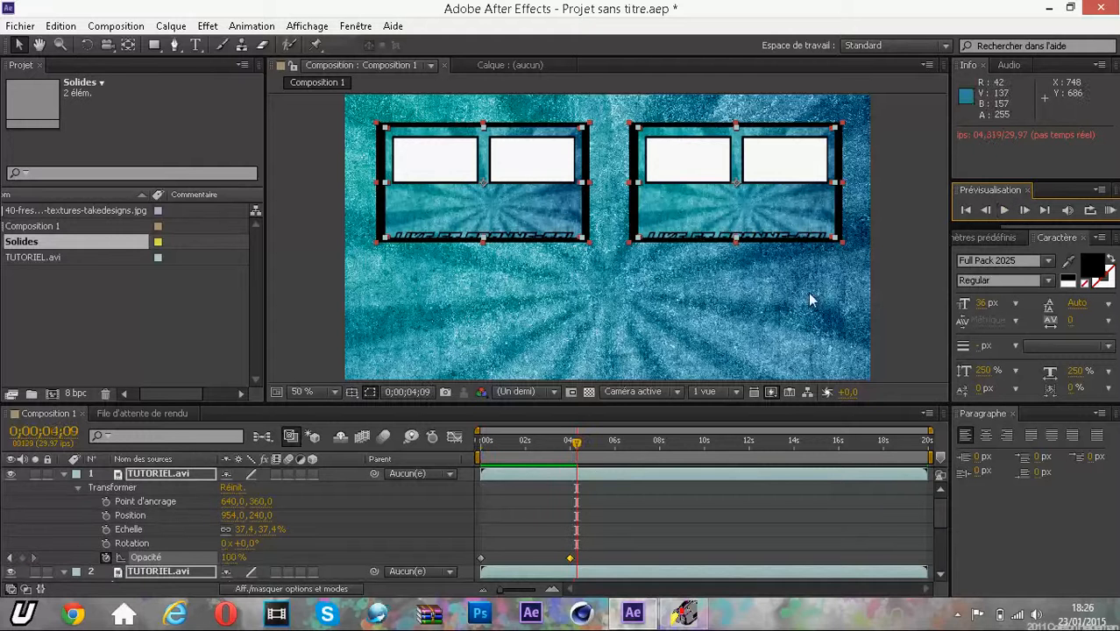
drag(576, 443, 480, 442)
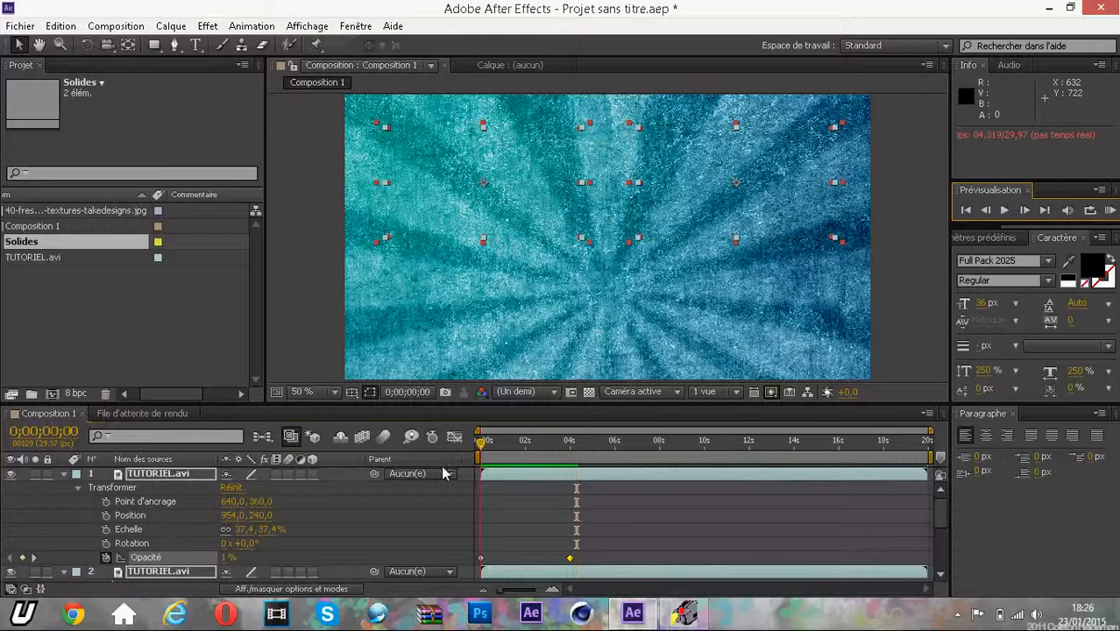
click(1004, 212)
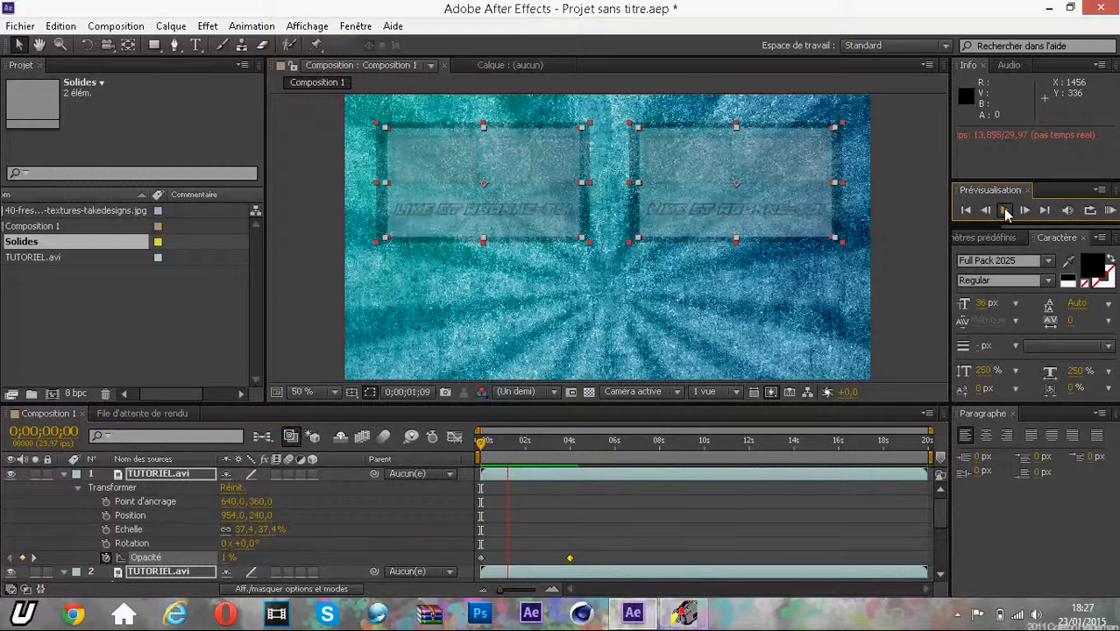
click(1006, 214)
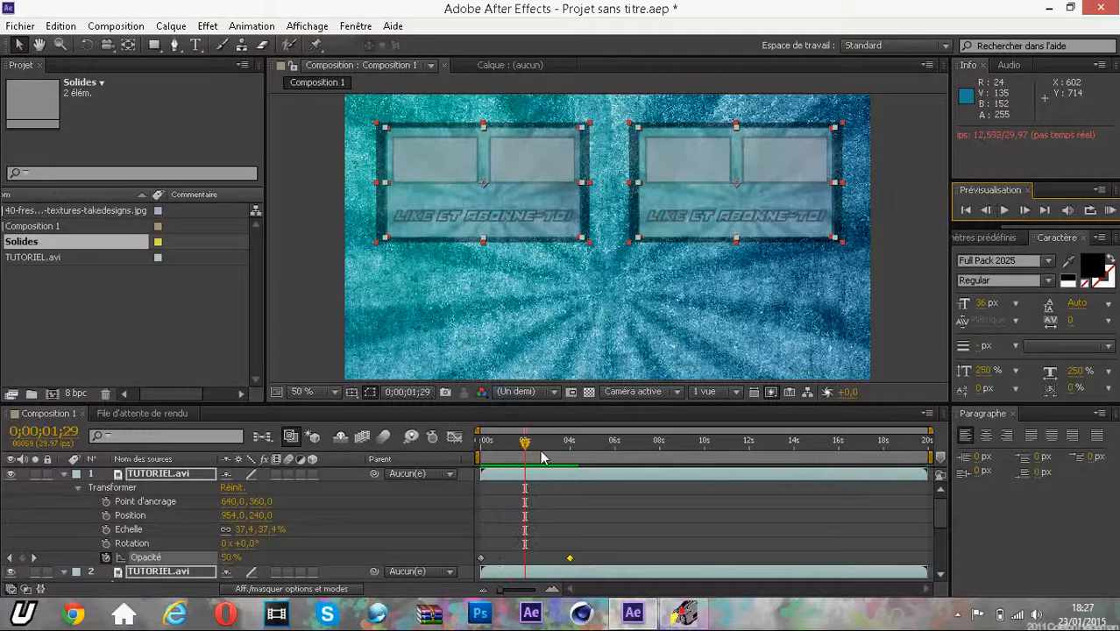
drag(523, 450, 226, 436)
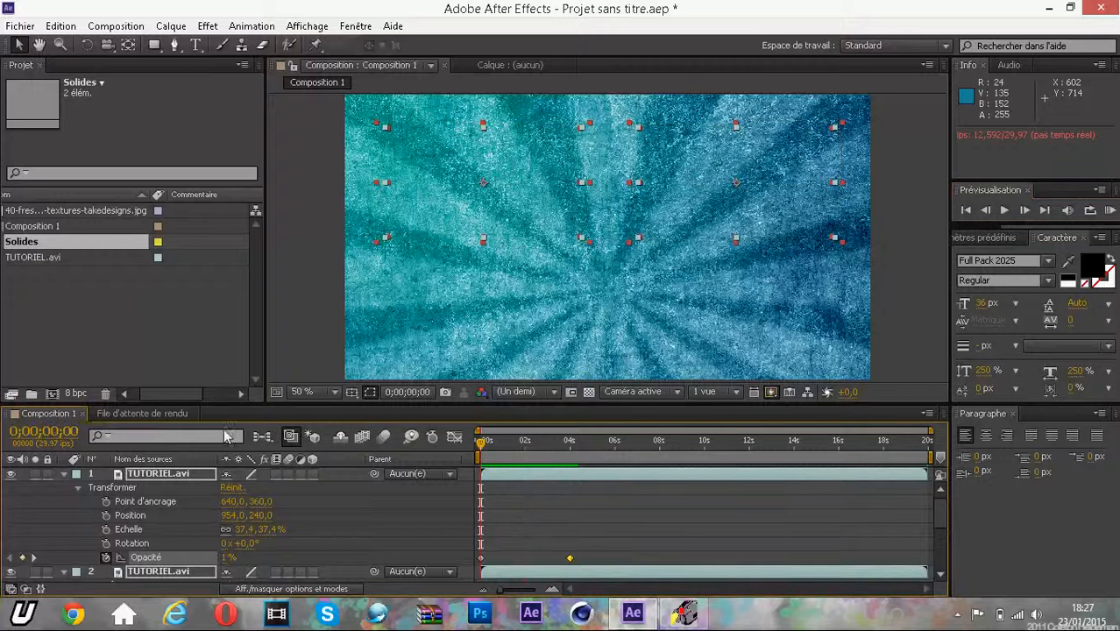
Step: Add a two-line text layer reading "REgarde mes" above "autres videeo" and place it at position 142, 410
click(64, 478)
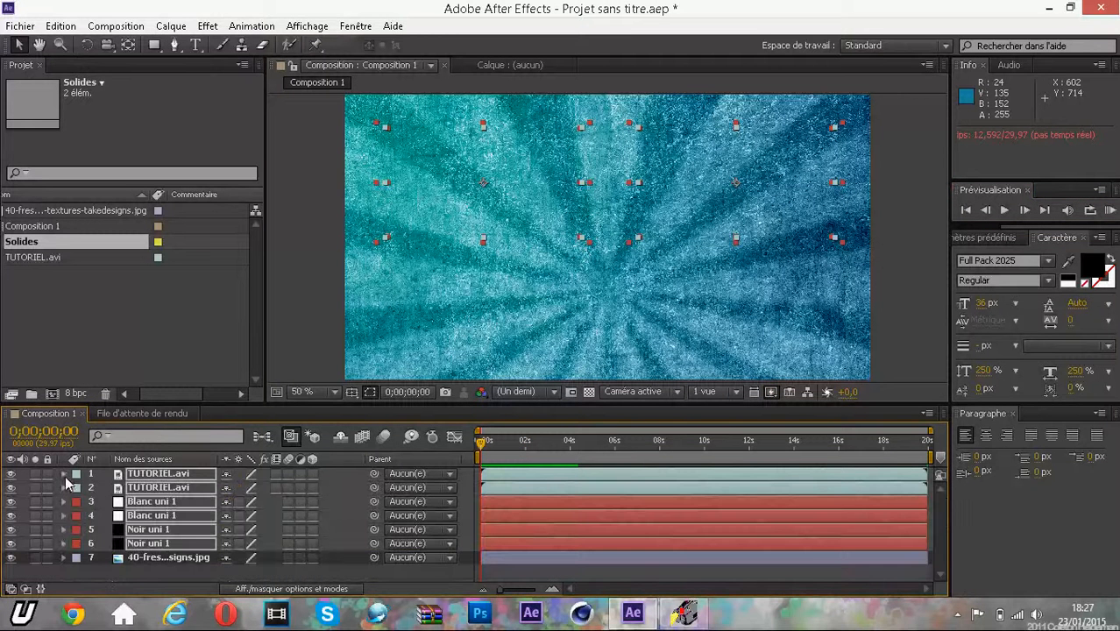
click(89, 571)
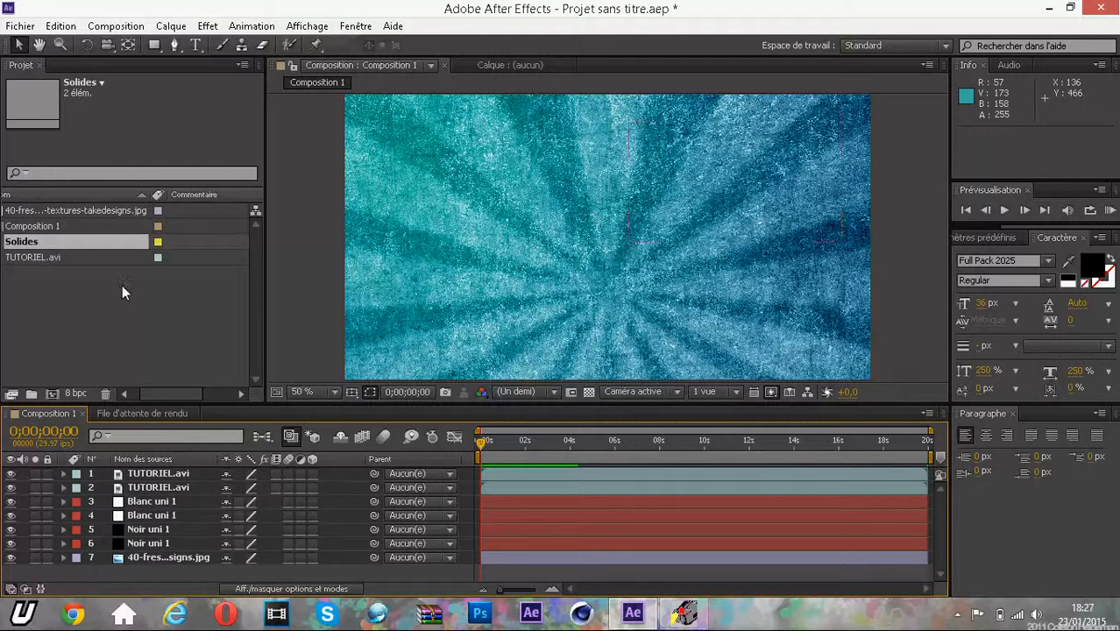
right_click(189, 568)
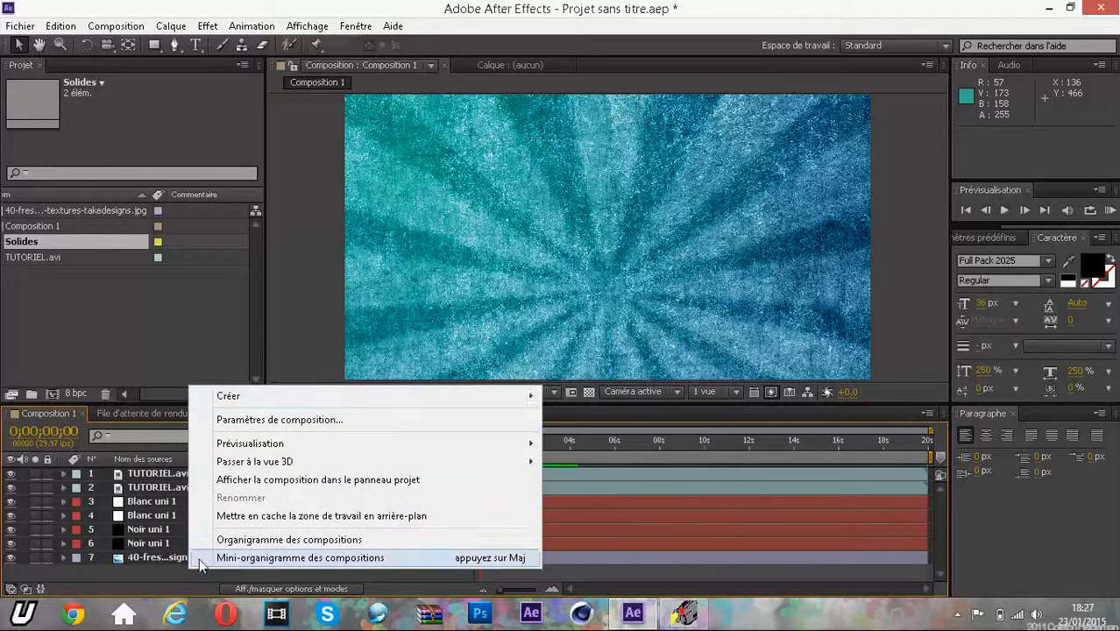
mouse_move(319, 400)
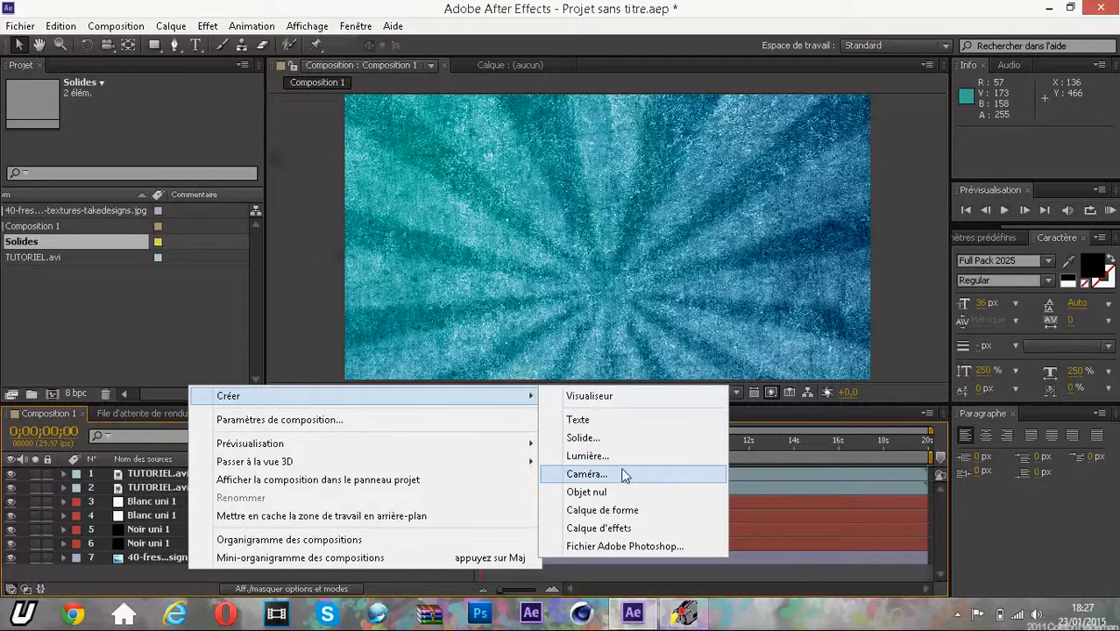
click(612, 420)
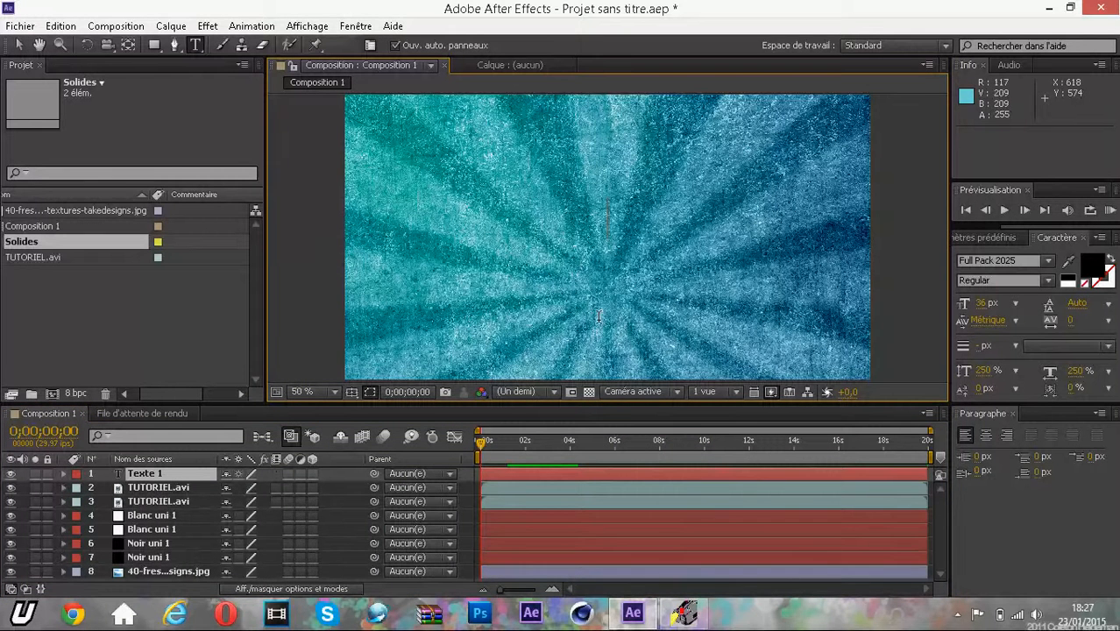
text(RE)
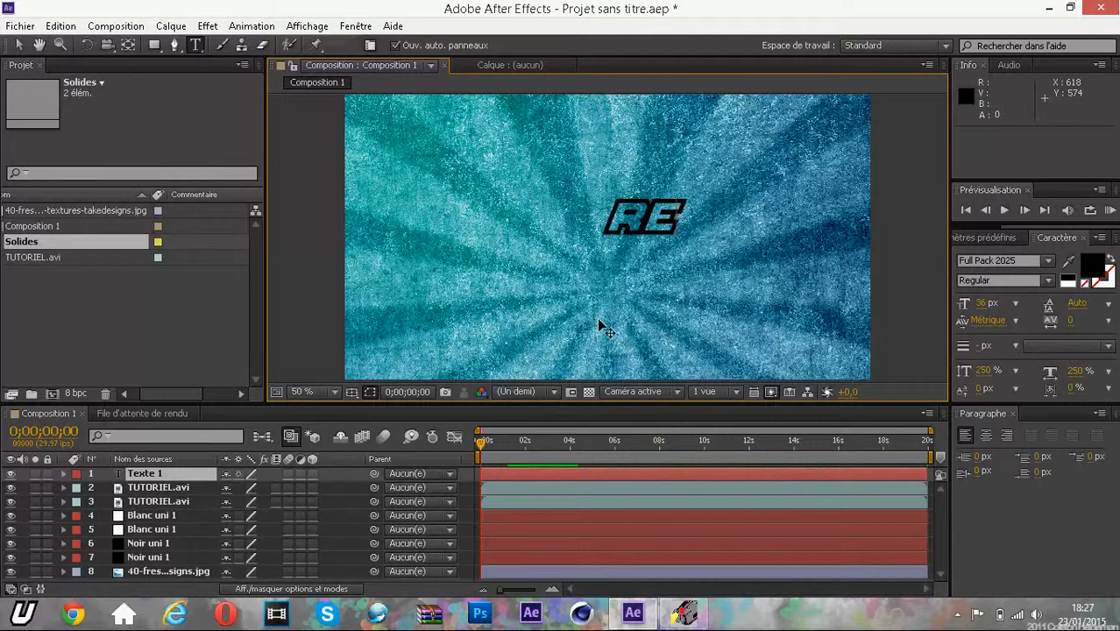
text(GARDE)
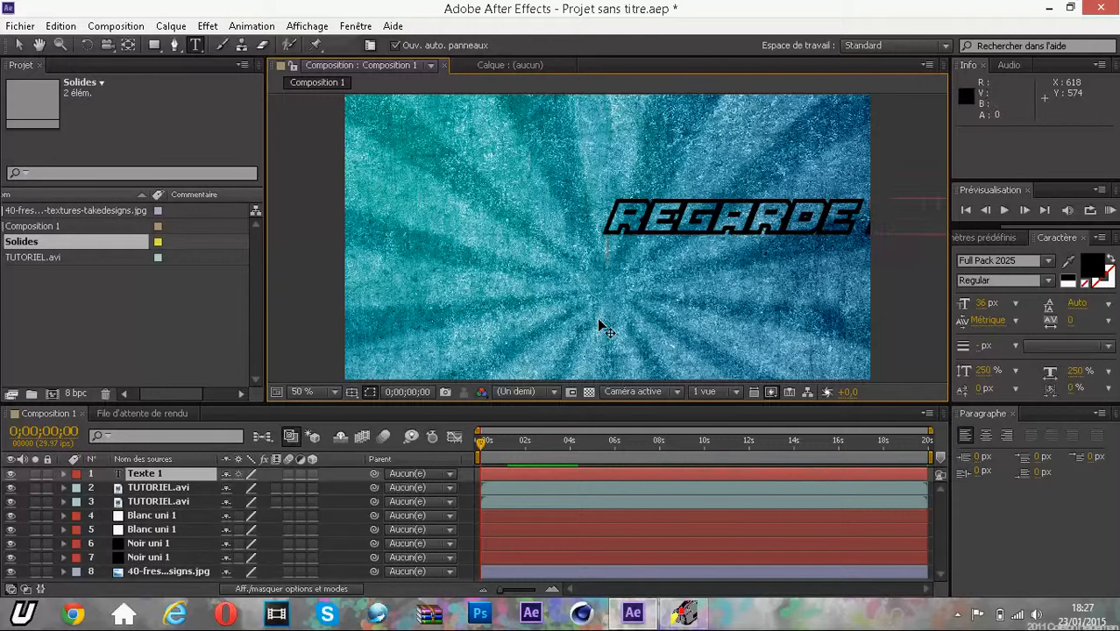
key(Return)
text(AUTRES)
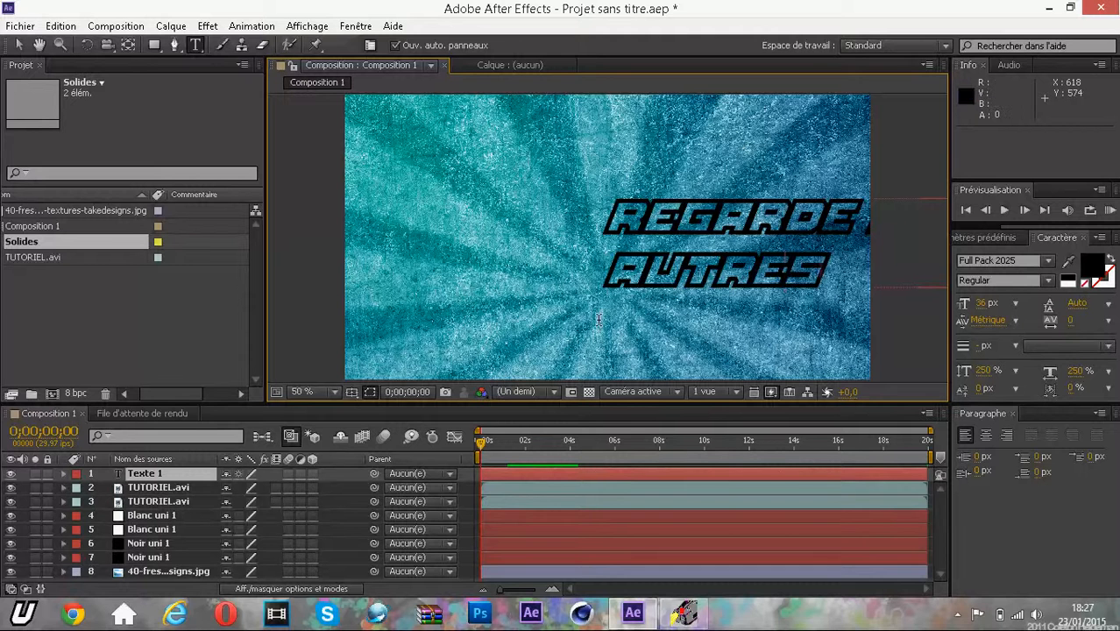
text( U)
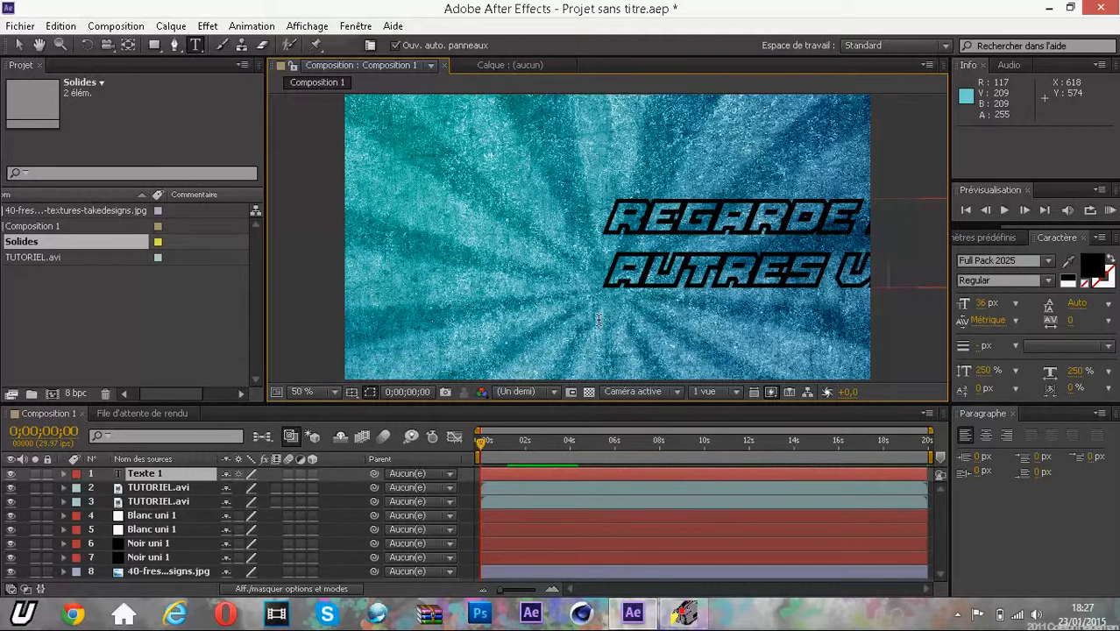
click(18, 46)
drag(695, 263, 474, 289)
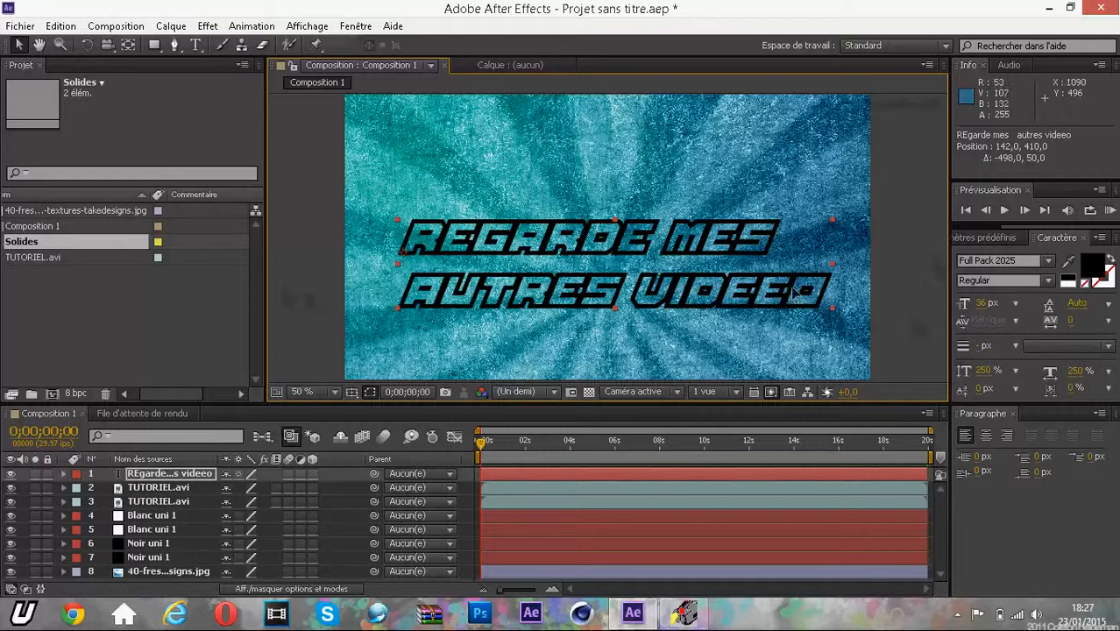
Step: Correct the last word of the text to "video" and indent its first line by a space
click(195, 44)
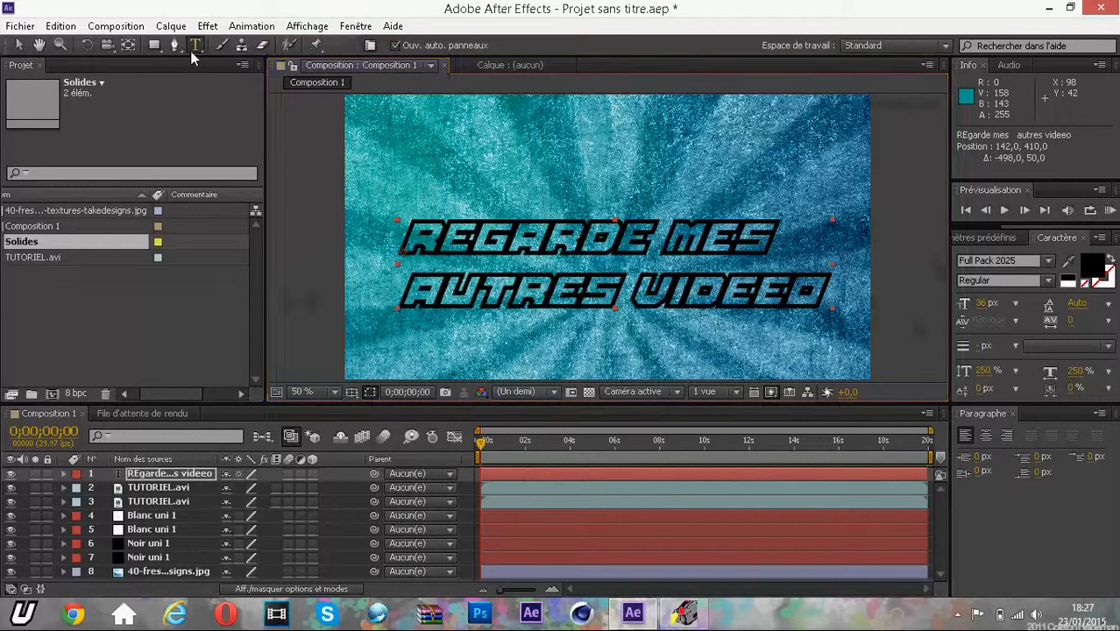
click(784, 288)
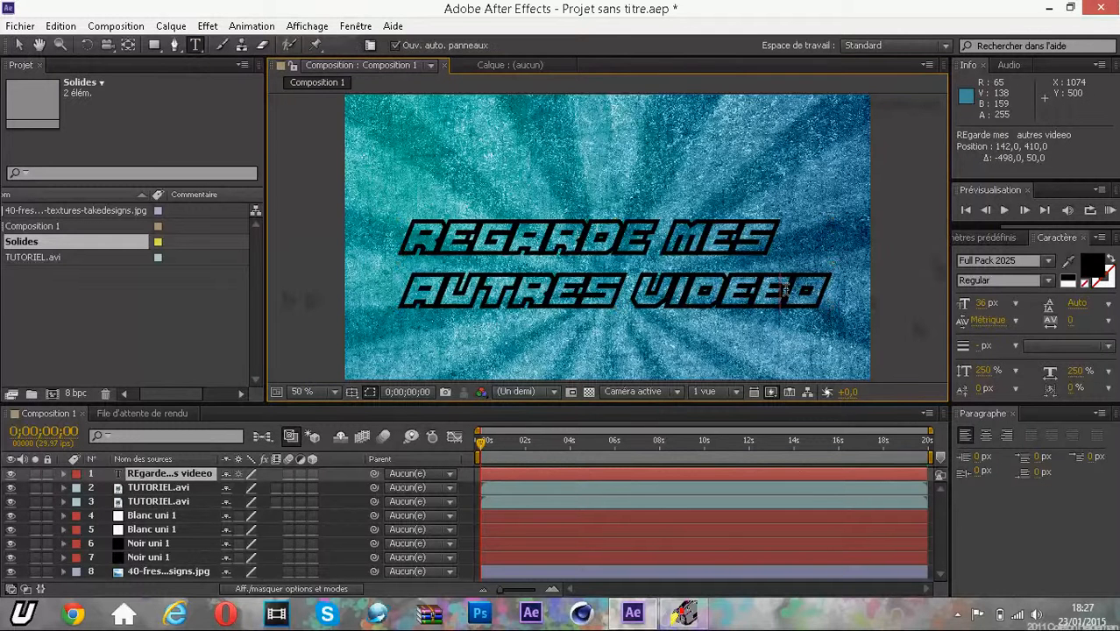
key(BackSpace)
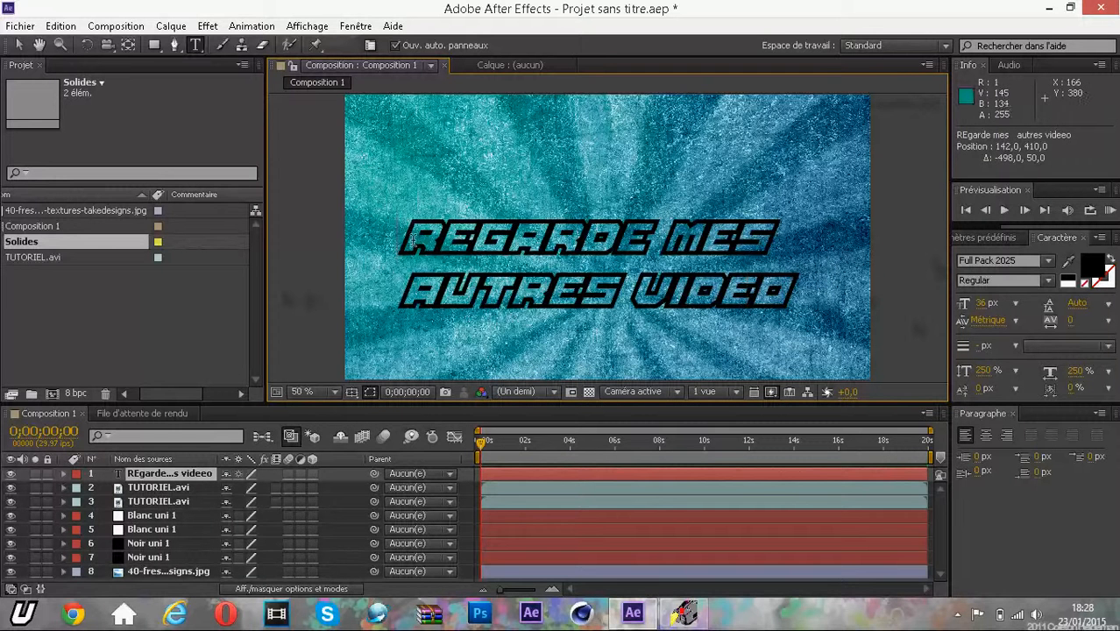
click(413, 243)
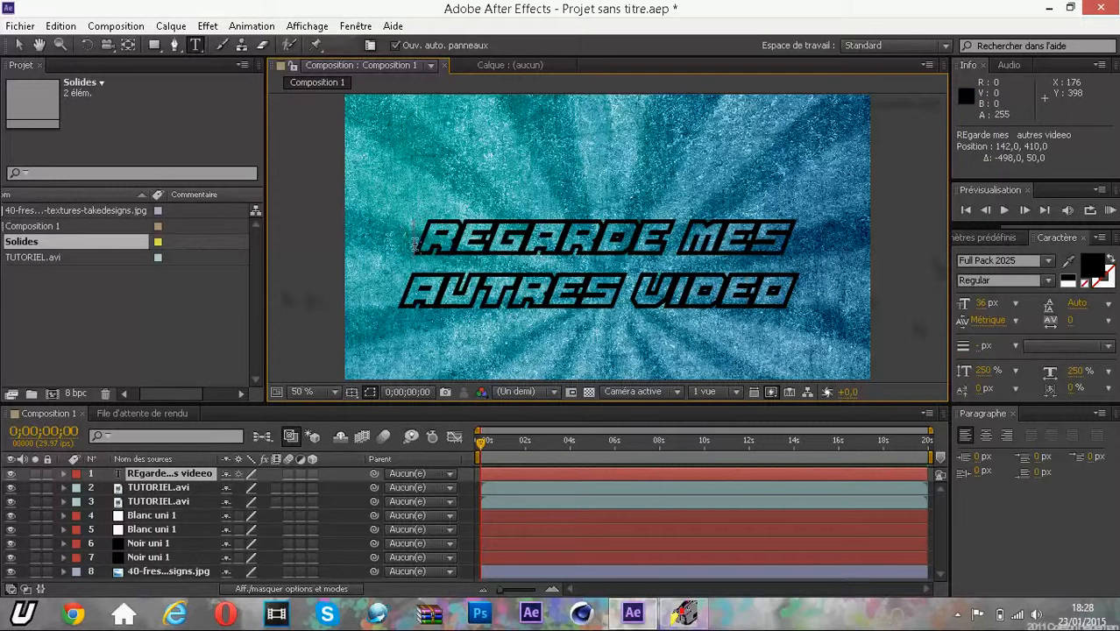
click(931, 286)
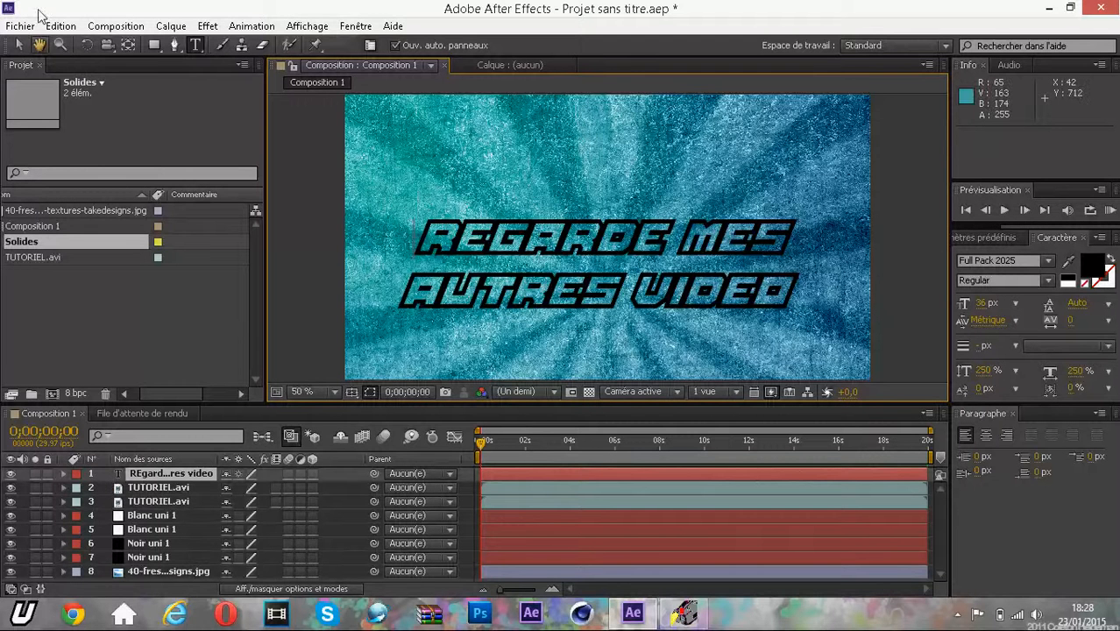
Step: Move the text below the two video frames to position 140, 512, checking against the frames at about 4 seconds
click(19, 48)
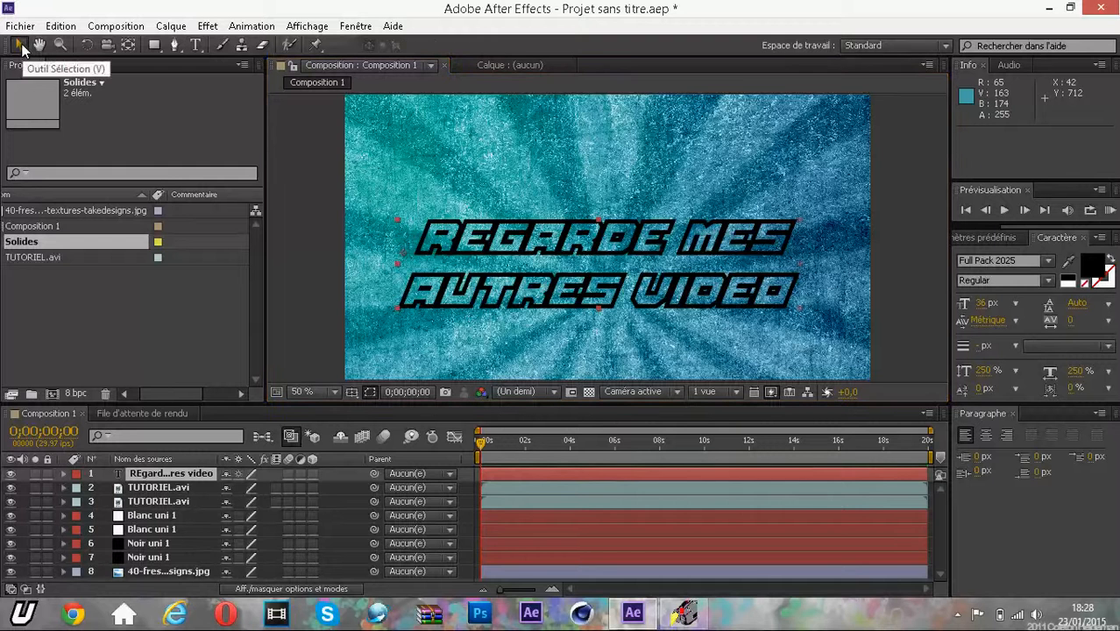
drag(554, 260, 550, 287)
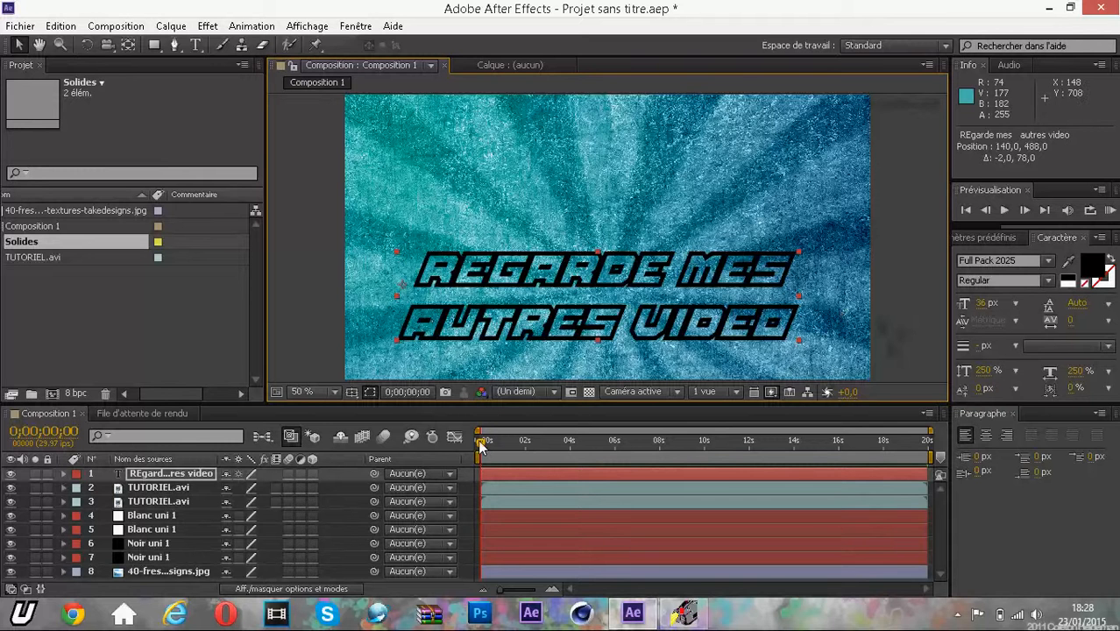
drag(480, 446, 571, 462)
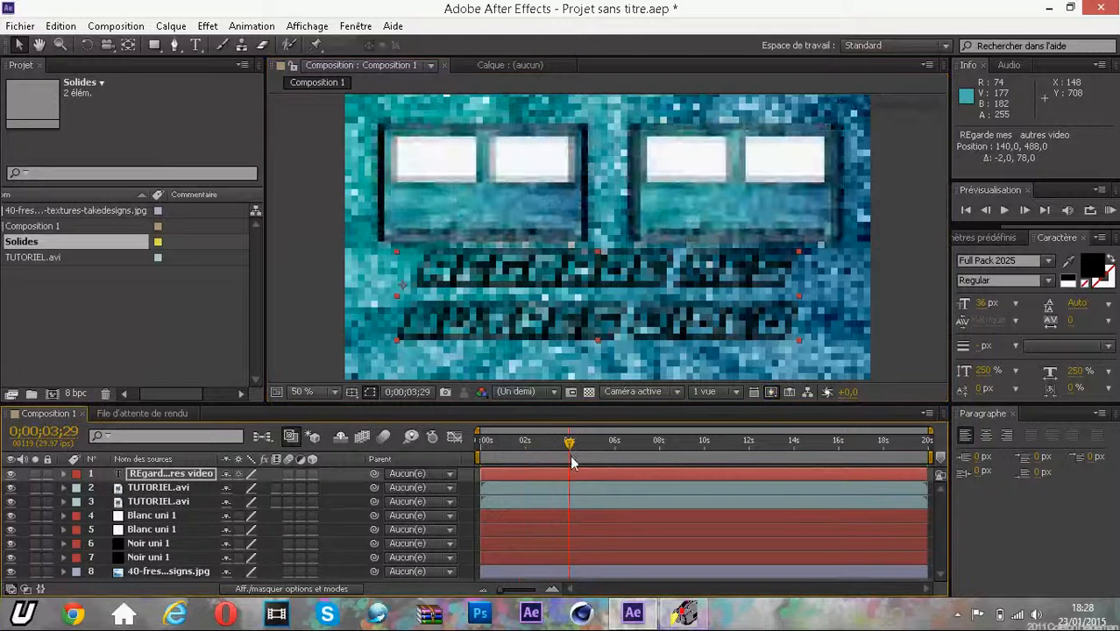
drag(539, 338, 538, 349)
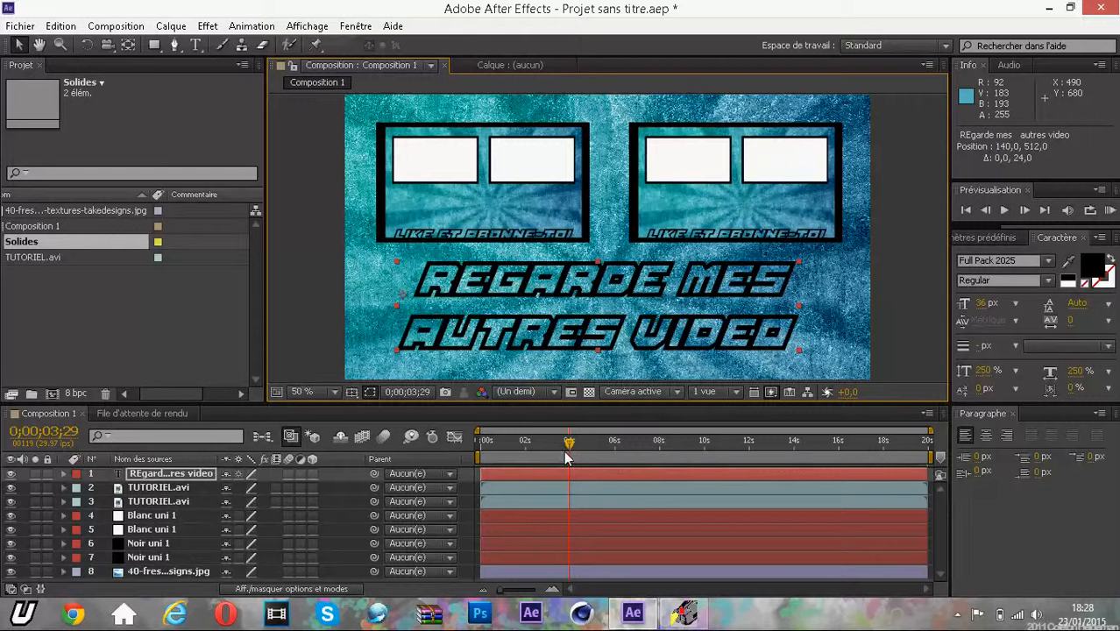
Step: Set the text layer's opacity to 0% with a keyframe at 0 seconds
drag(570, 443, 567, 449)
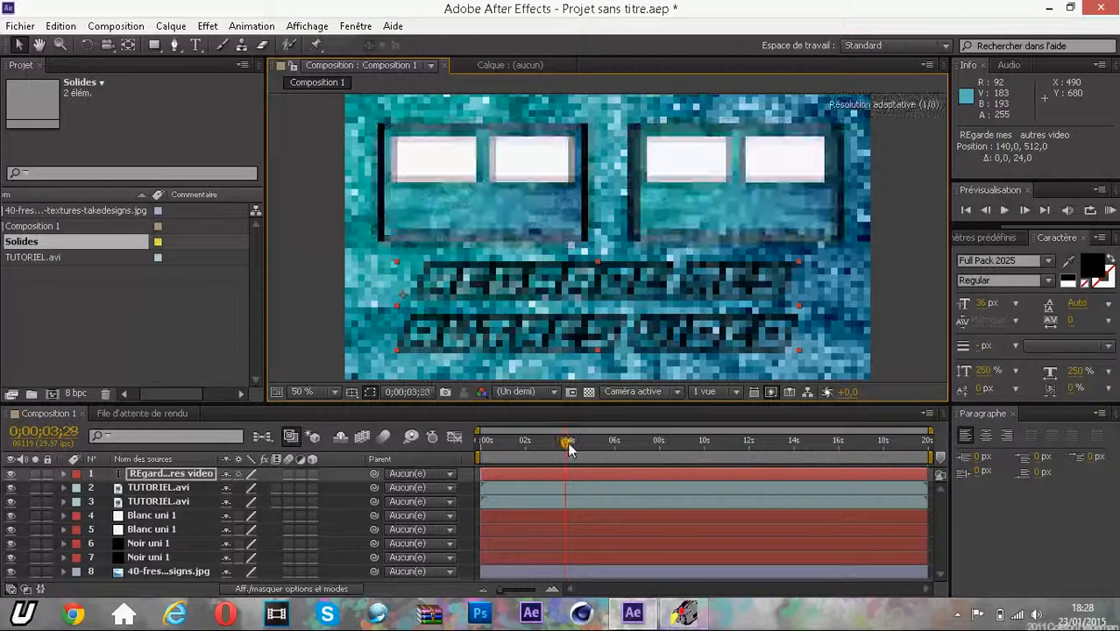
key(Home)
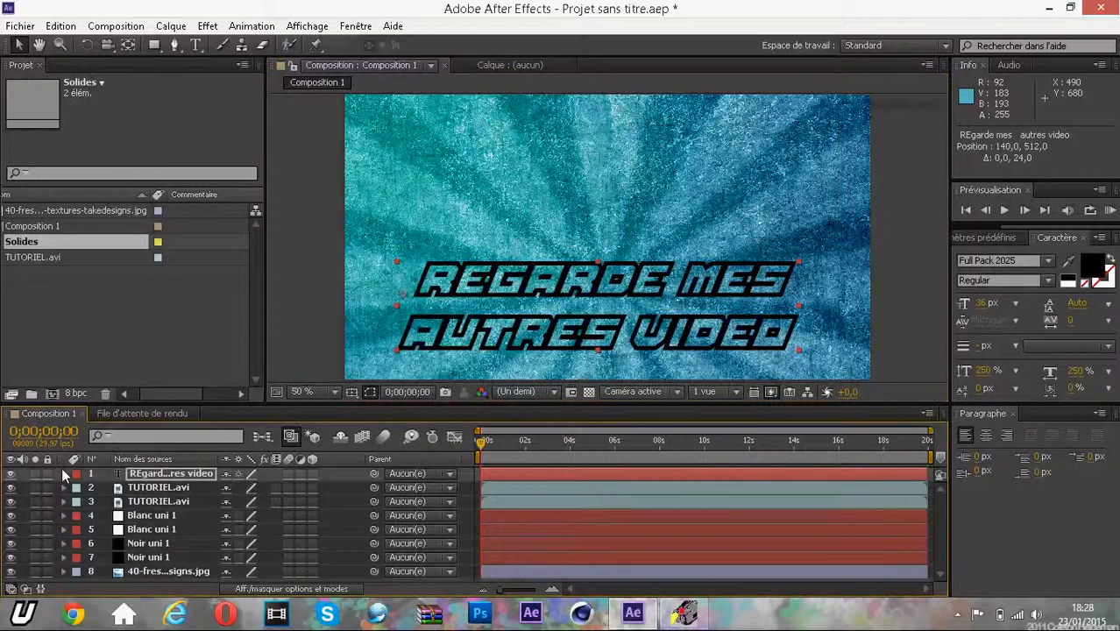
click(63, 473)
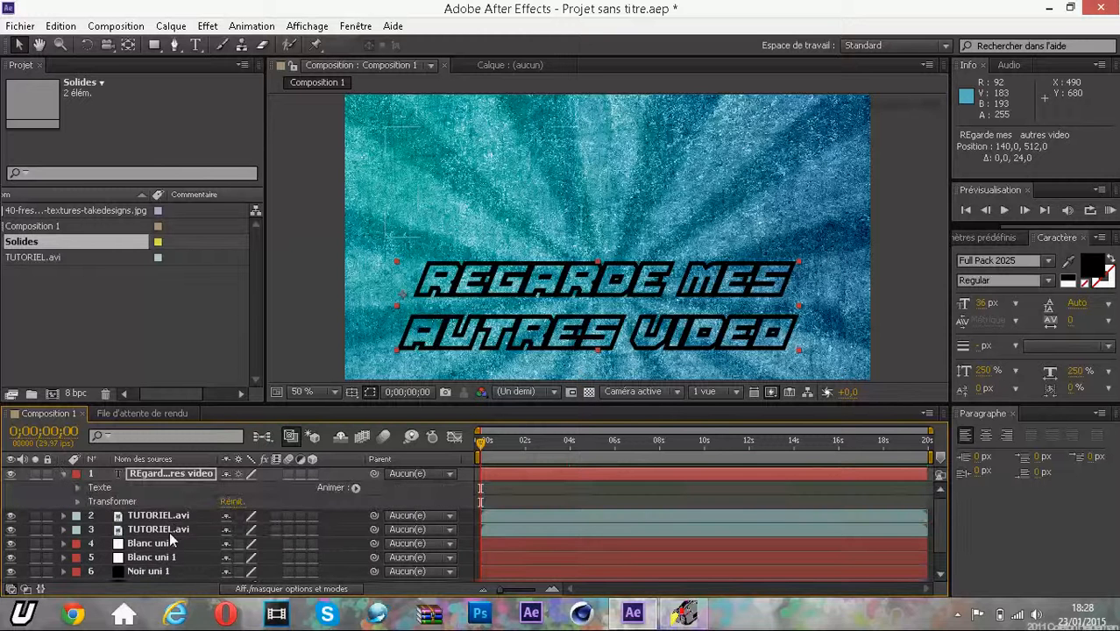
click(78, 501)
click(141, 530)
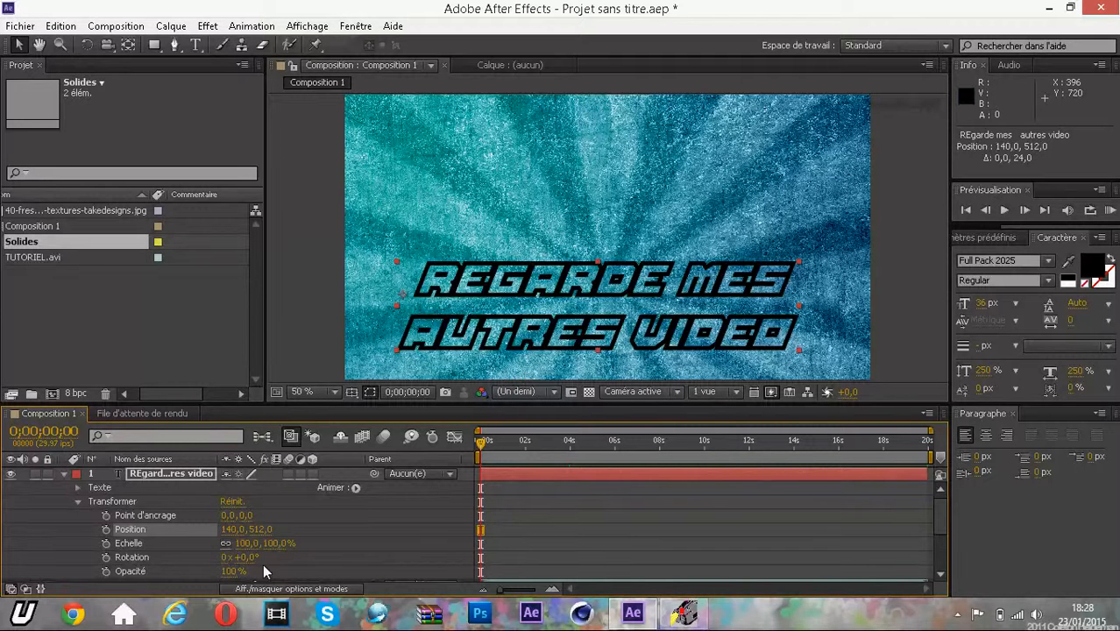
drag(223, 571, 105, 578)
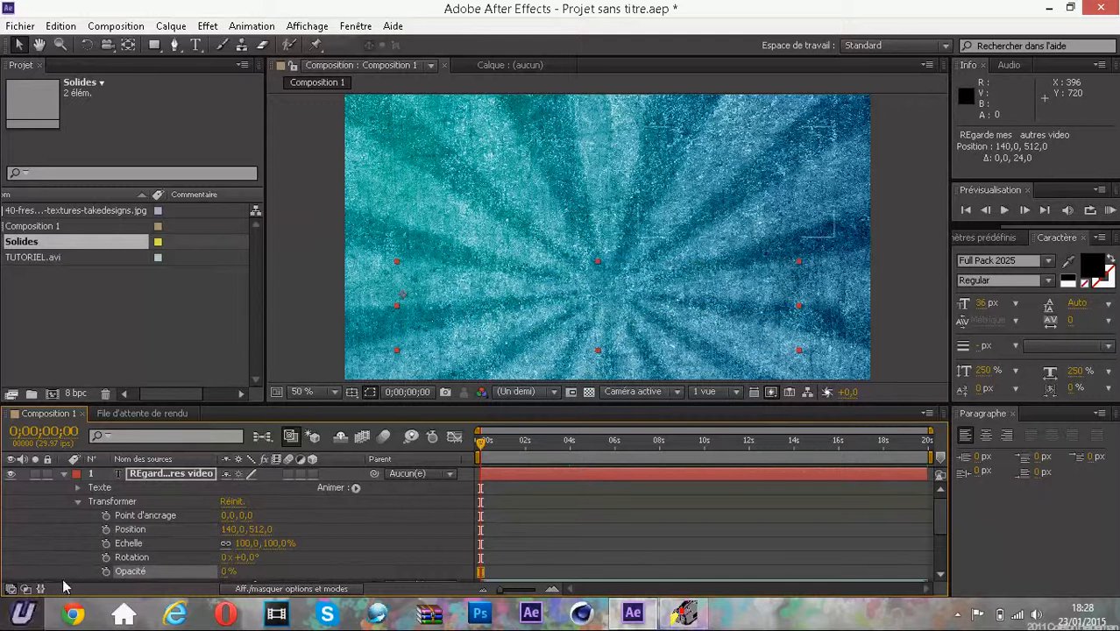
click(105, 571)
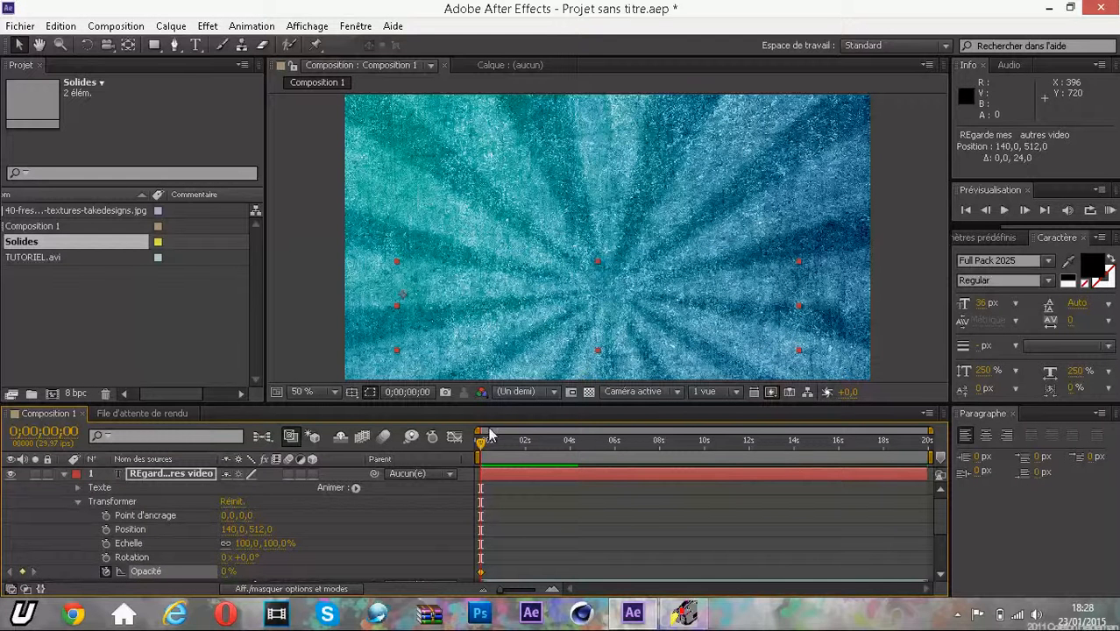
Step: Add opacity keyframes to the text layer: 100% at 4 seconds and 0% at 8 seconds
drag(480, 445, 569, 463)
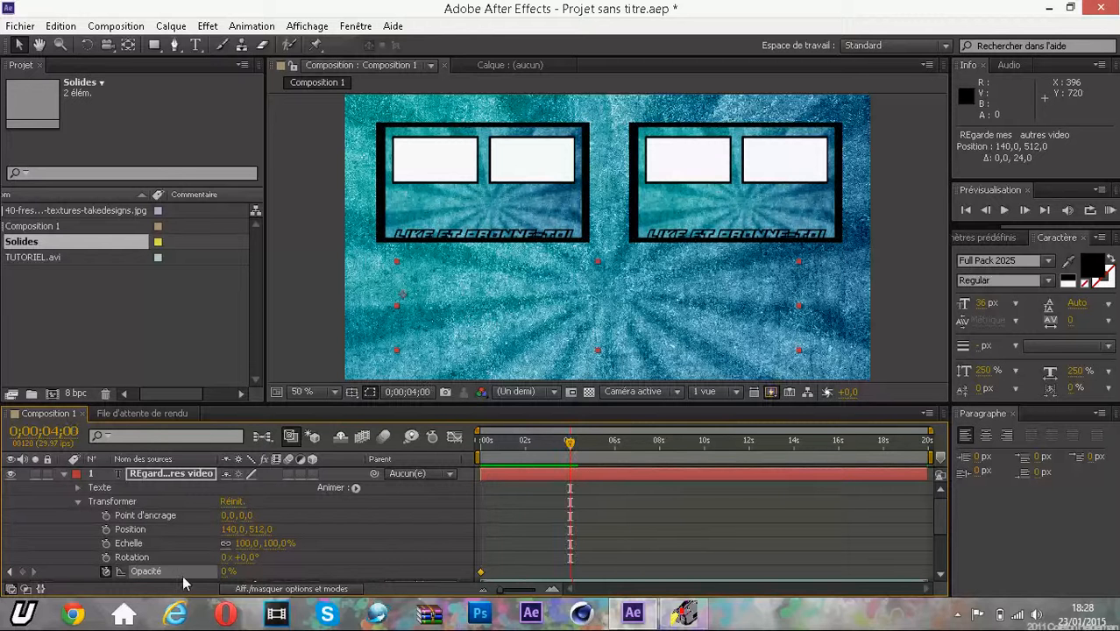
drag(230, 580, 327, 584)
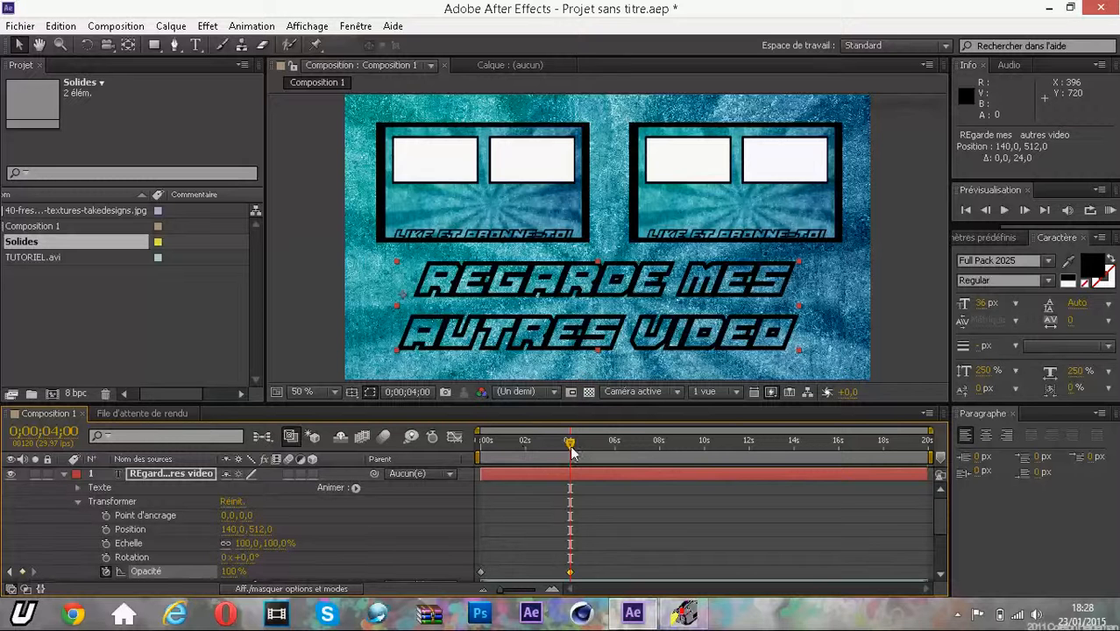
drag(592, 454, 663, 456)
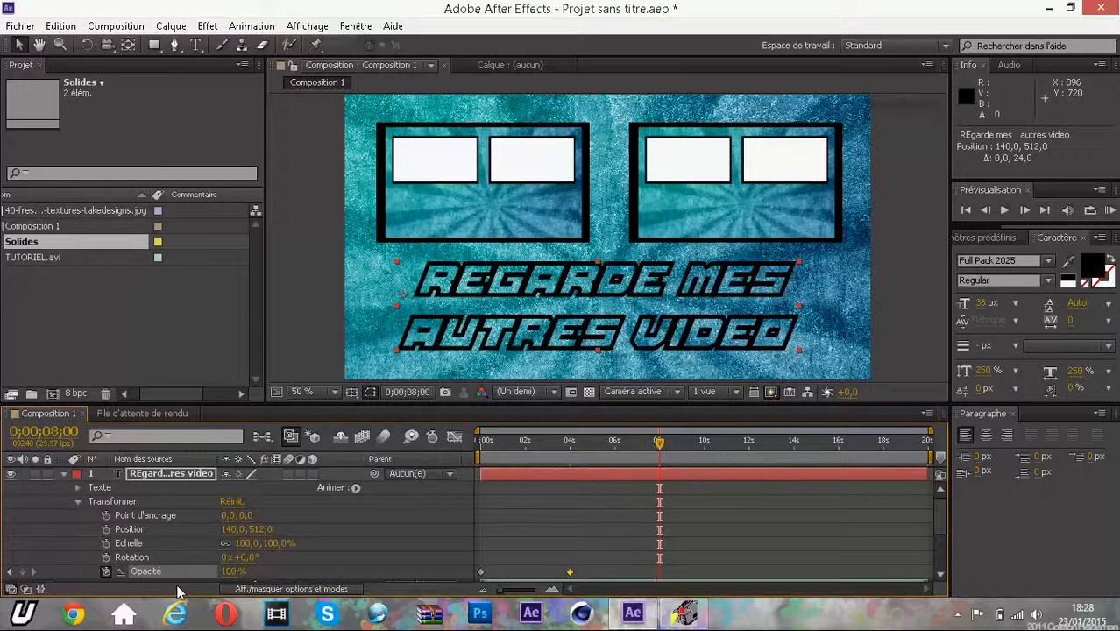
drag(221, 575, 72, 594)
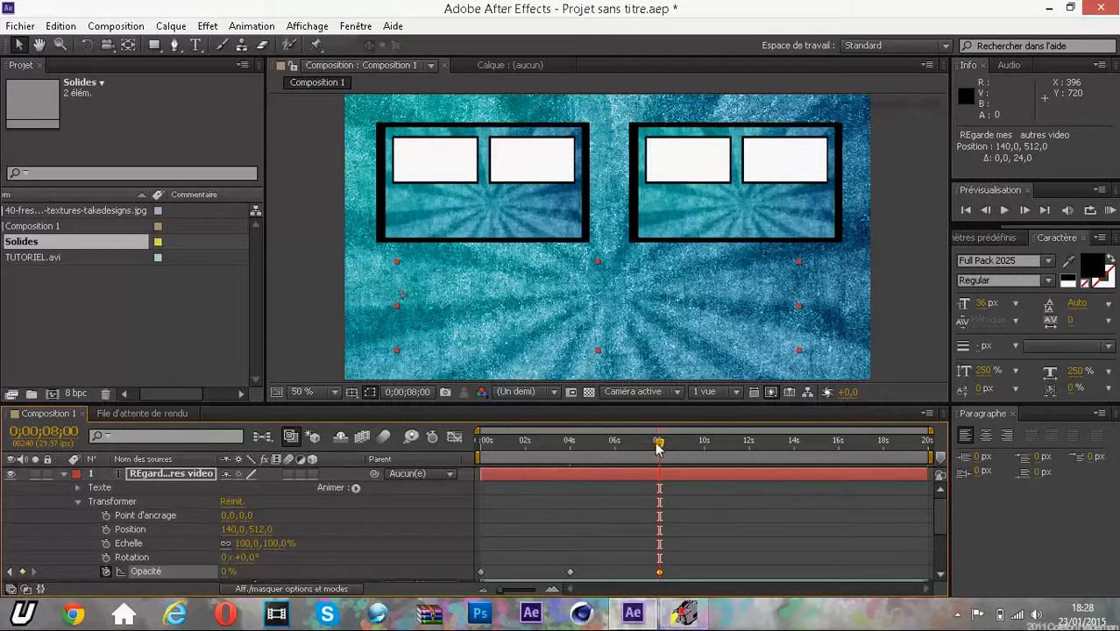
Step: Delay the text layer's final 0% opacity keyframe to 0;00;12;02, scrub through the fade-out, and return to 0 seconds
drag(662, 452, 469, 480)
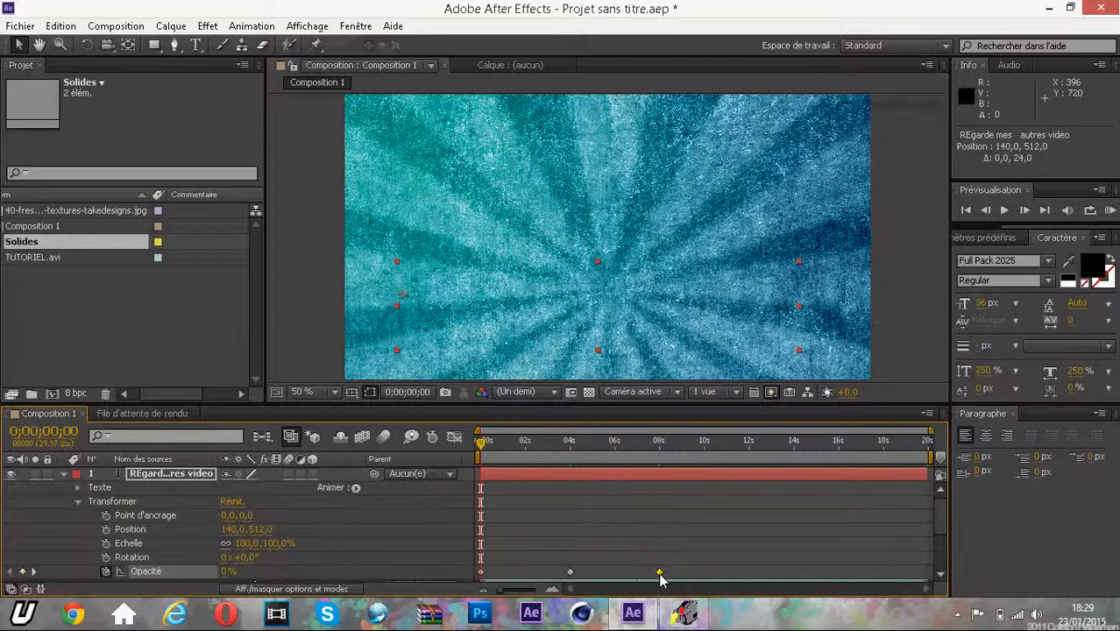
drag(660, 574, 708, 575)
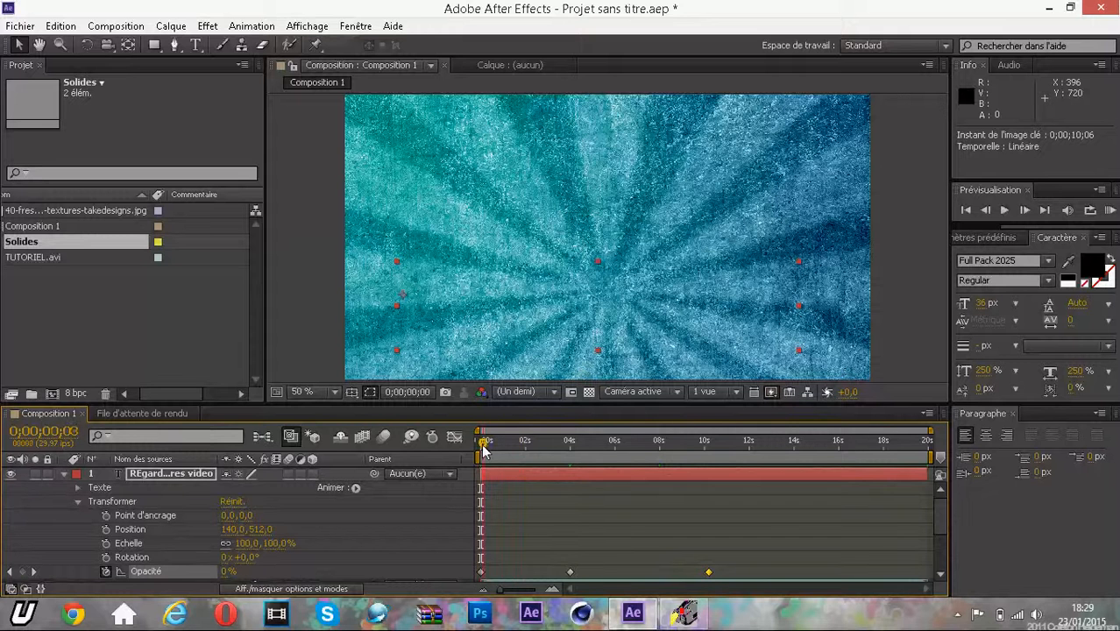
drag(482, 444, 570, 466)
drag(598, 470, 671, 497)
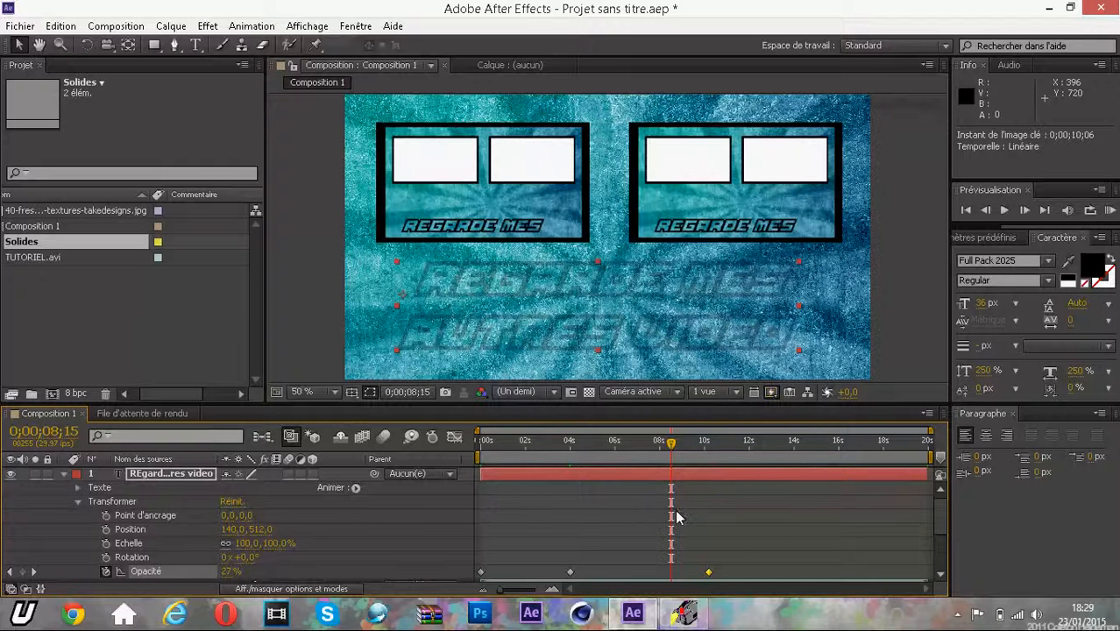
drag(709, 571, 750, 570)
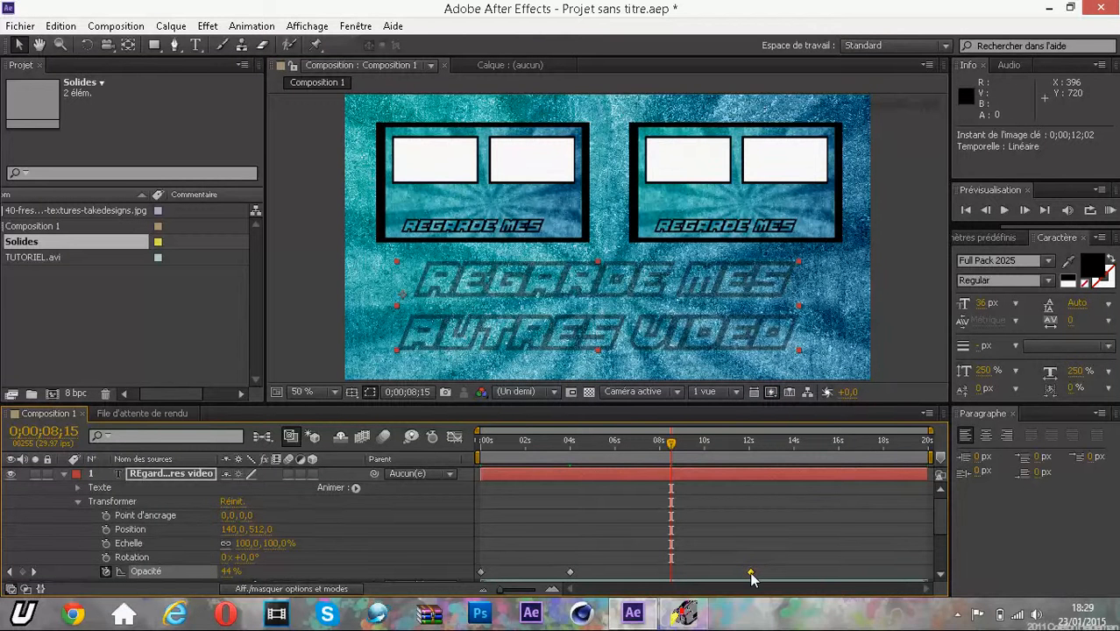
drag(671, 443, 733, 470)
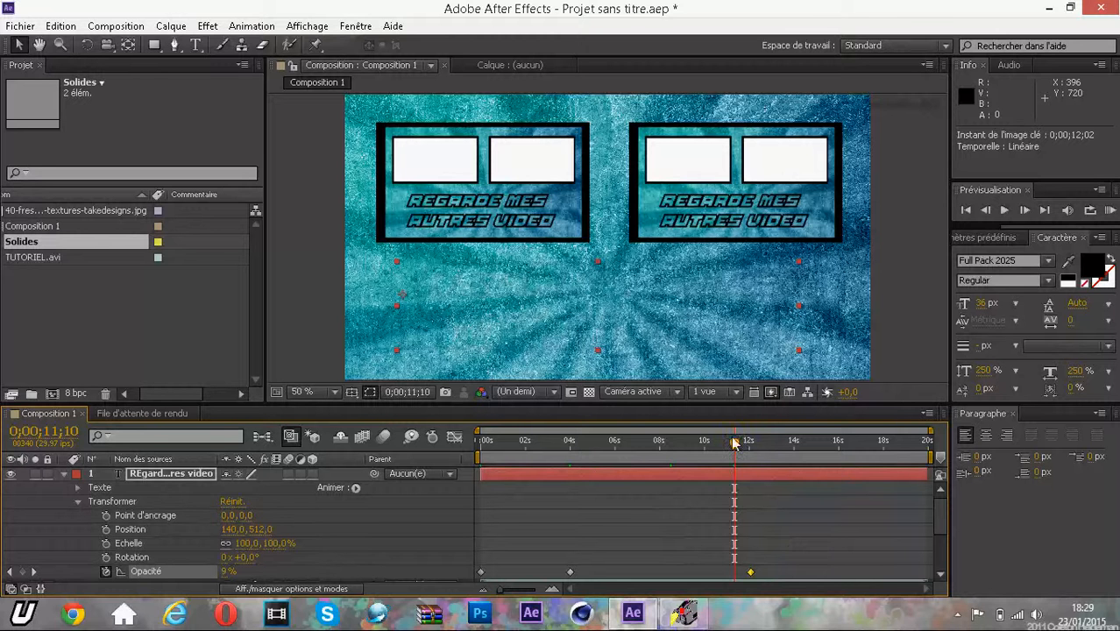
key(Home)
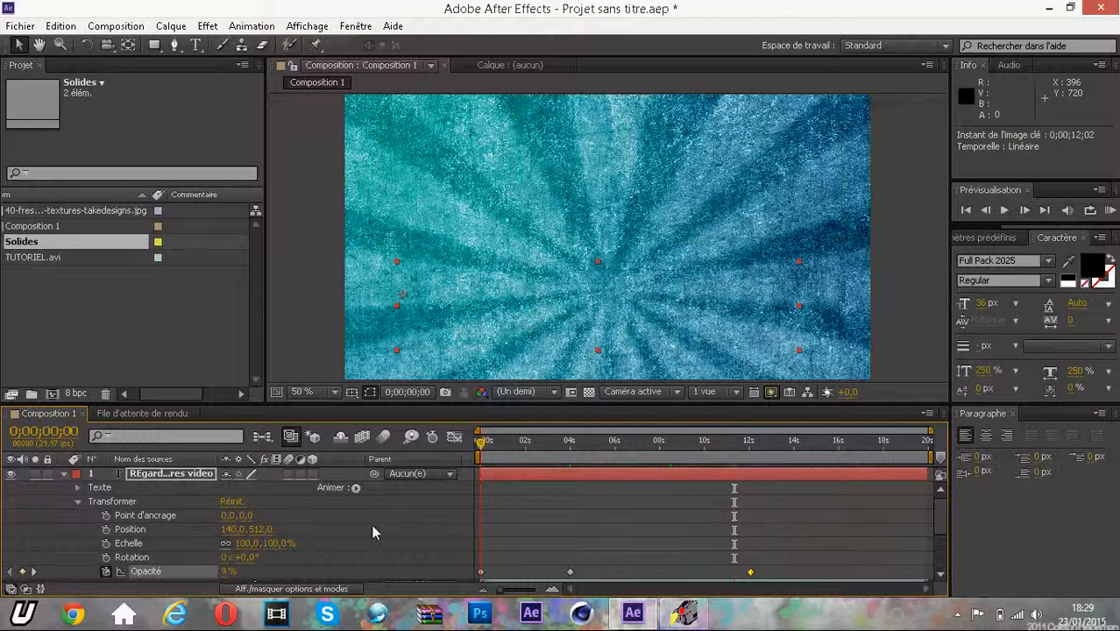
Step: Change the text layer's last opacity keyframe, at 0;00;12;02, to 100%, scrub to the end of the composition, and deselect the layer
right_click(750, 573)
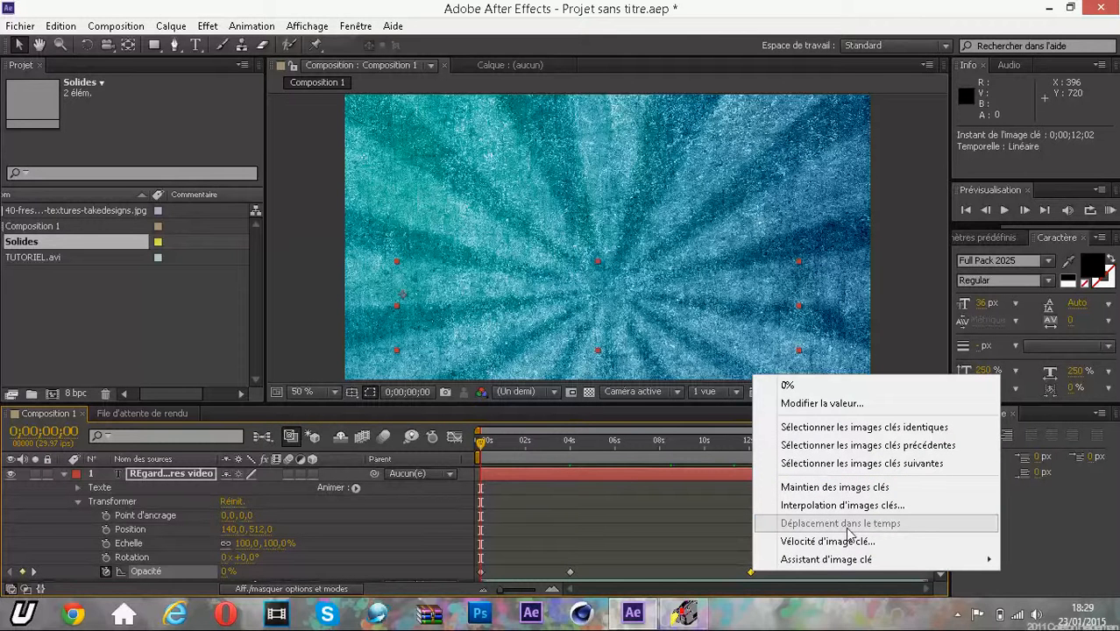
click(841, 403)
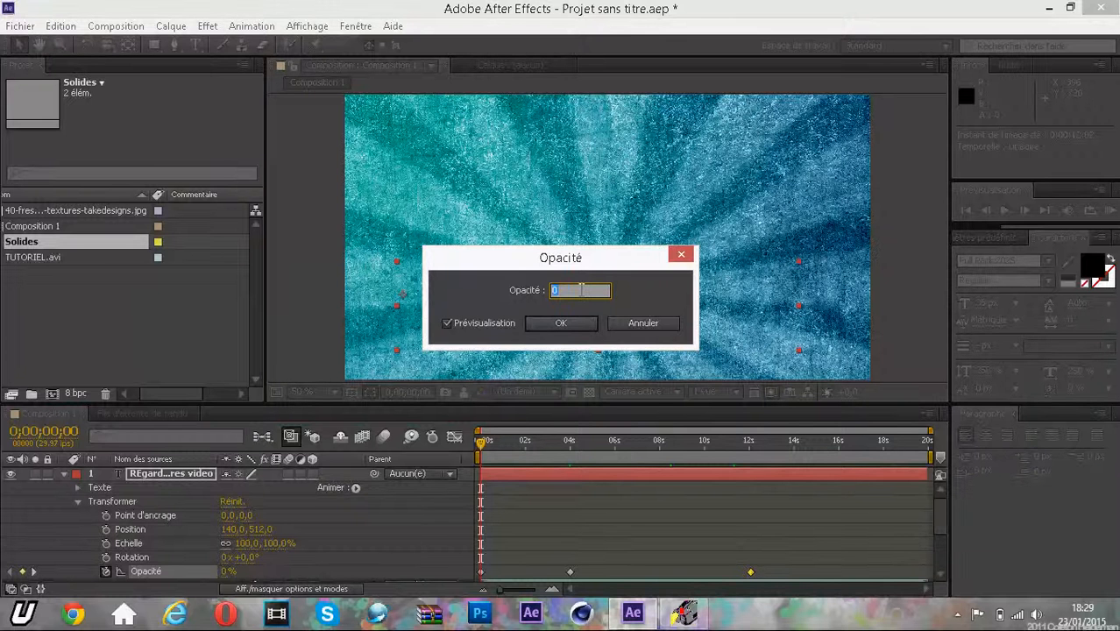
text(100)
key(Return)
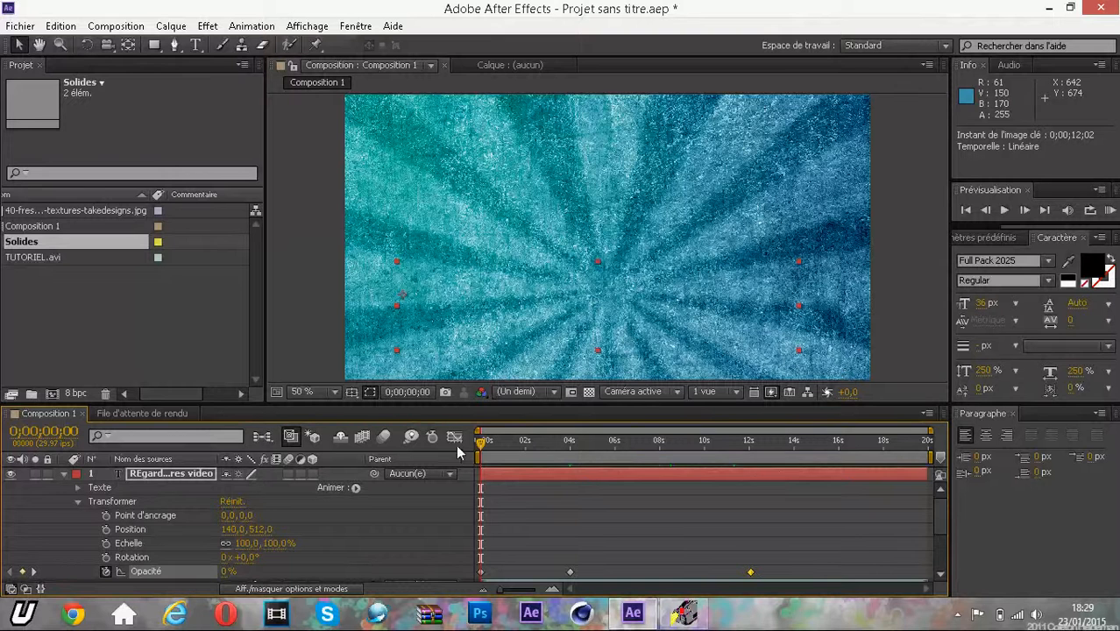
drag(480, 441, 962, 544)
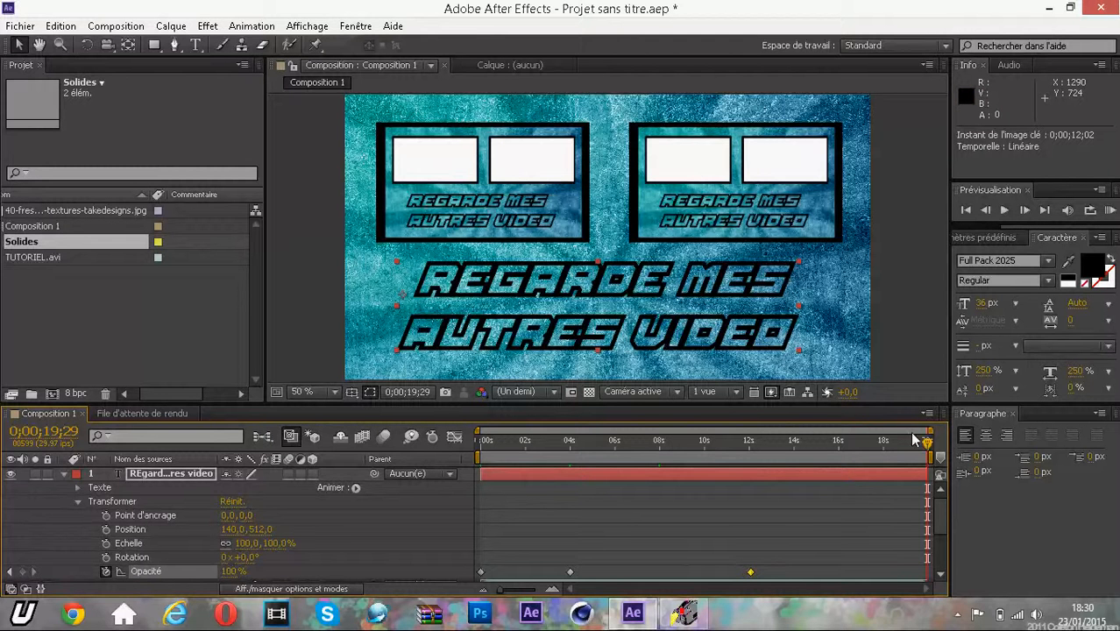
drag(929, 449, 935, 485)
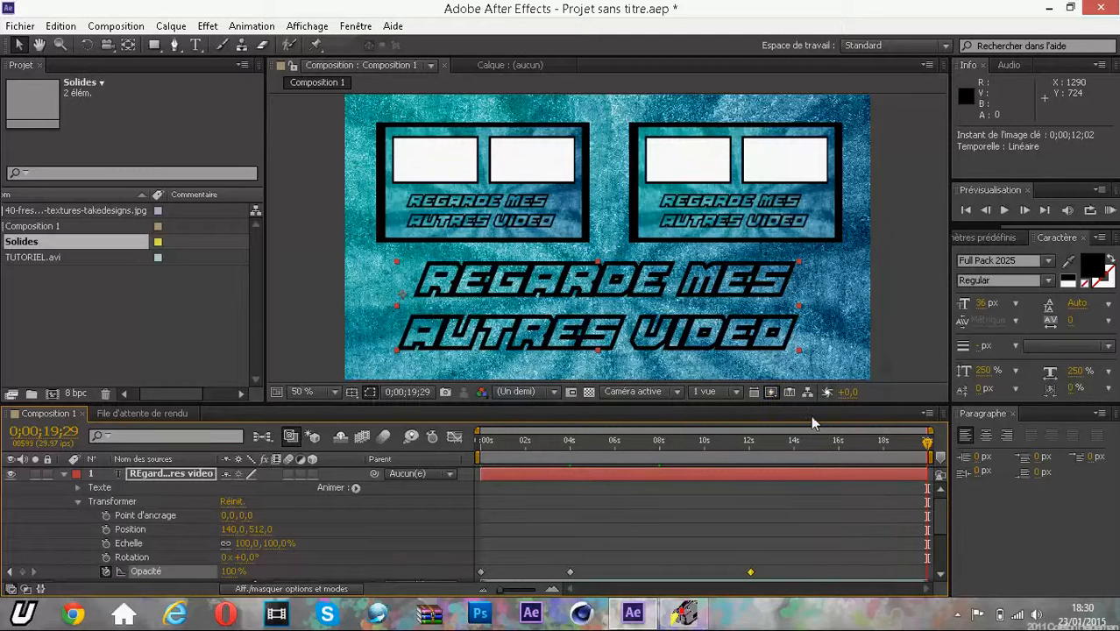
click(935, 316)
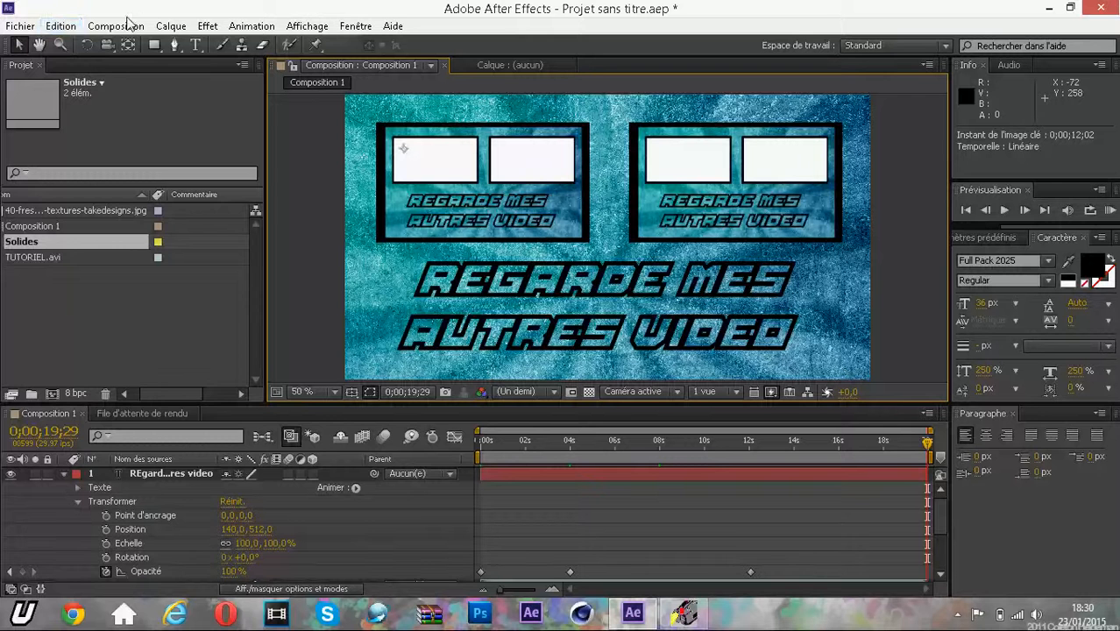
Step: Add Composition 1 to the render queue and render it to Composition 1.avi with the optimal render settings and the lossless output module
click(61, 28)
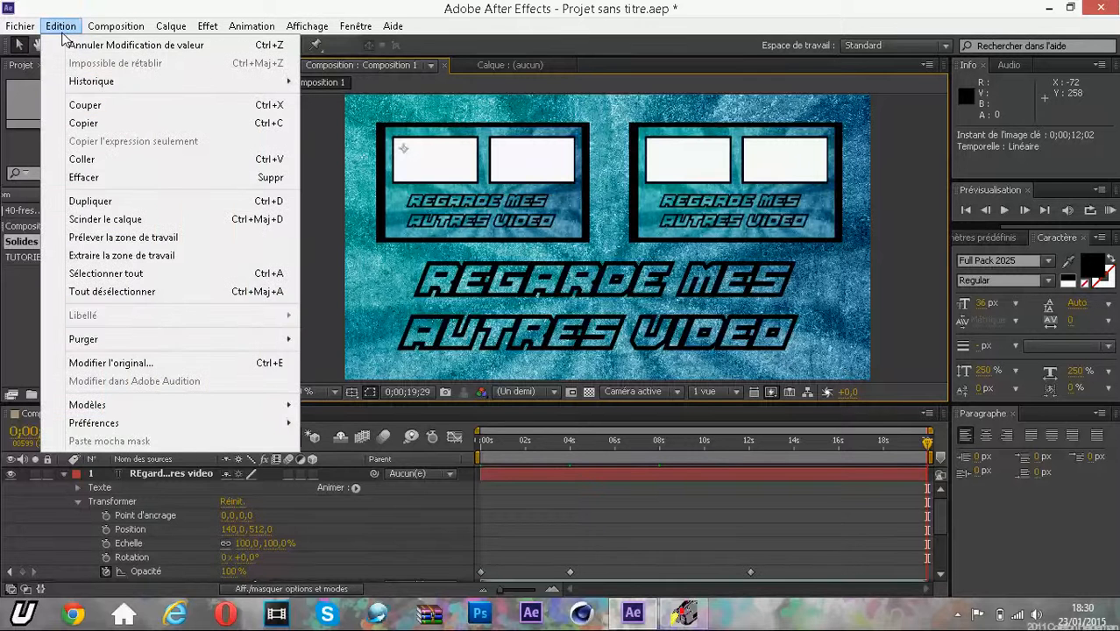
mouse_move(180, 30)
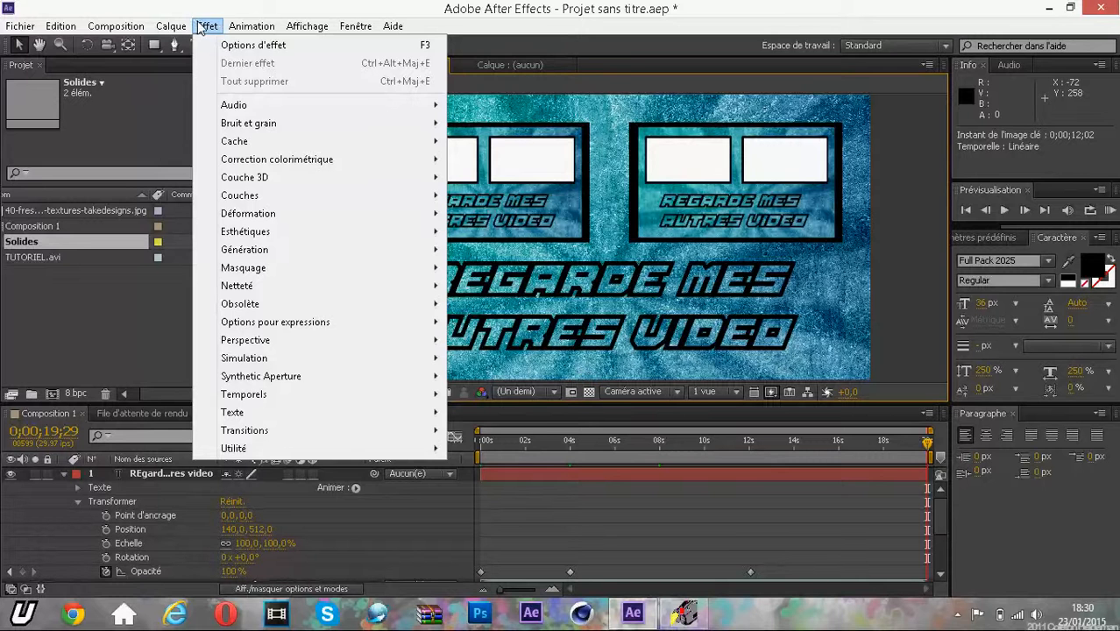
mouse_move(266, 24)
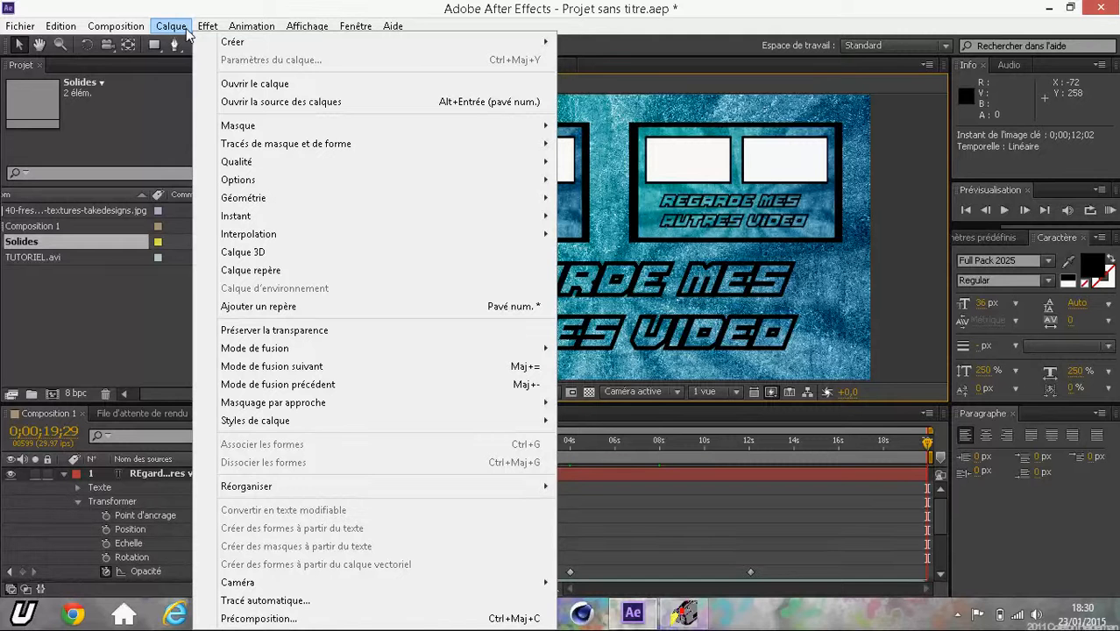
mouse_move(118, 26)
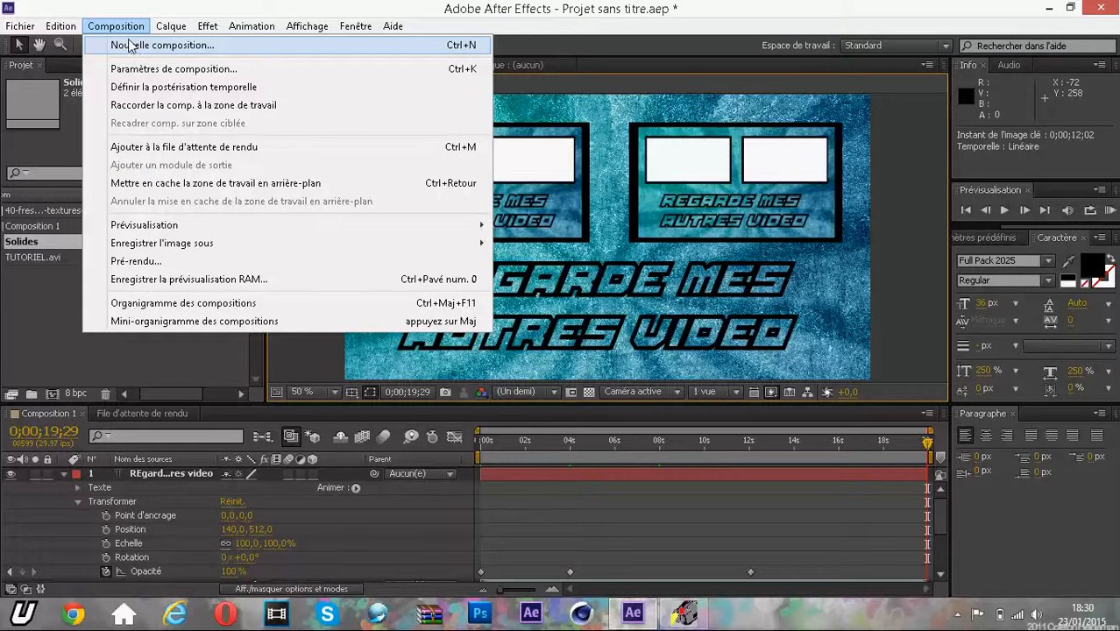
click(200, 149)
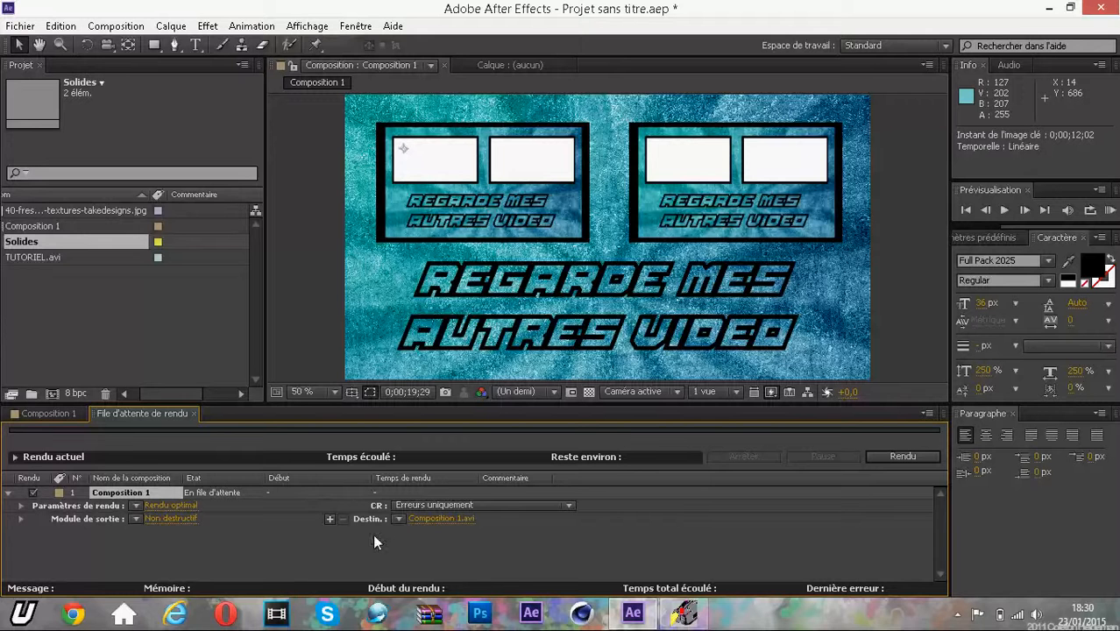
click(885, 455)
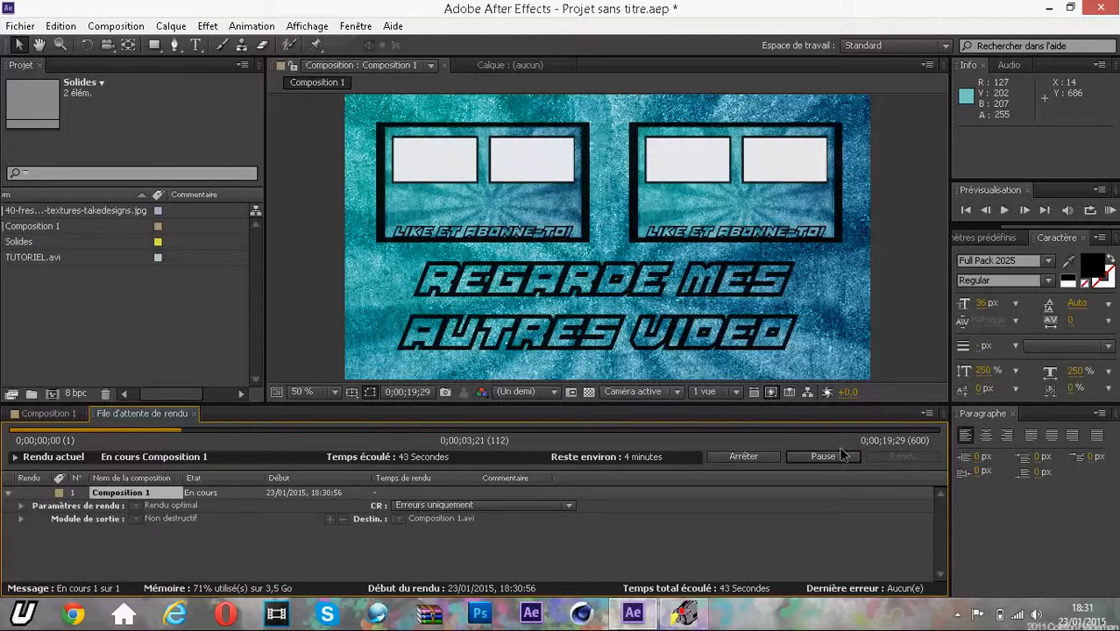
mouse_move(678, 624)
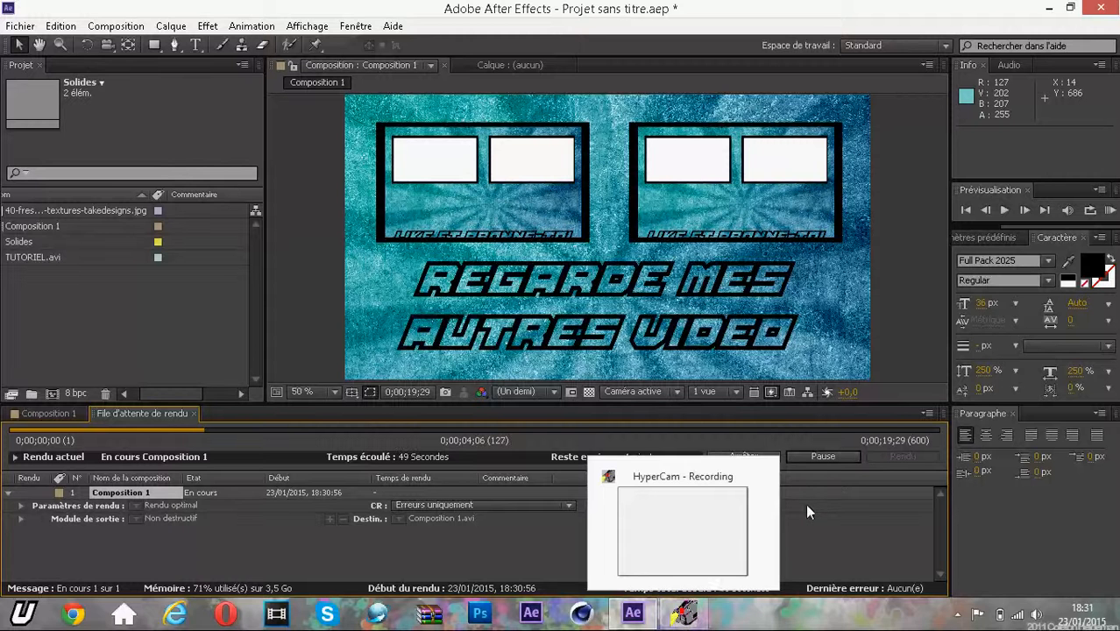
click(687, 613)
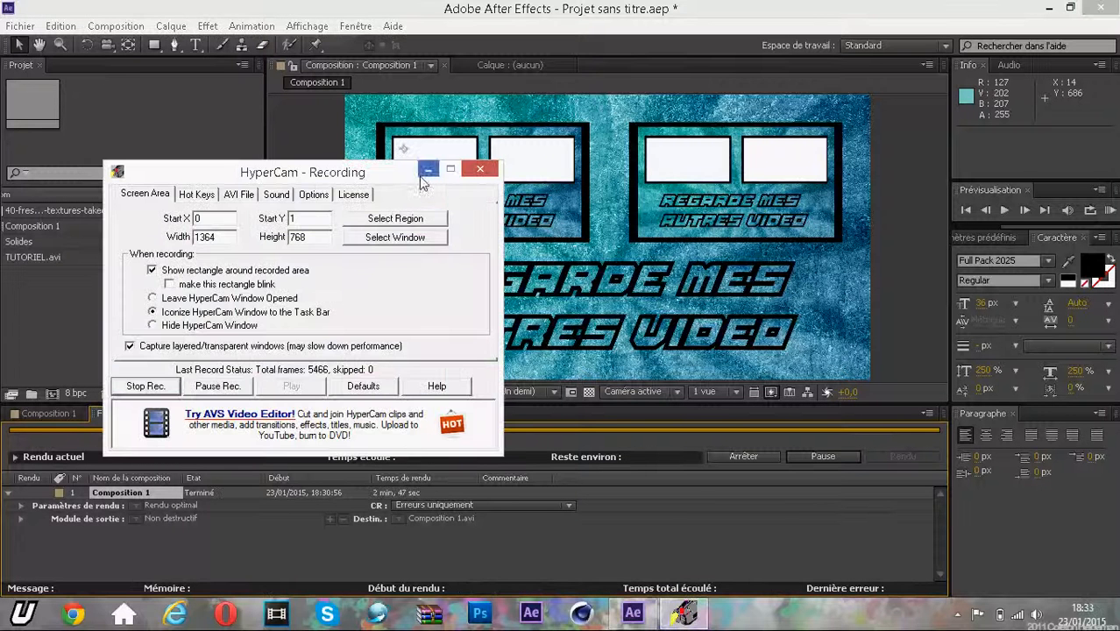
click(428, 169)
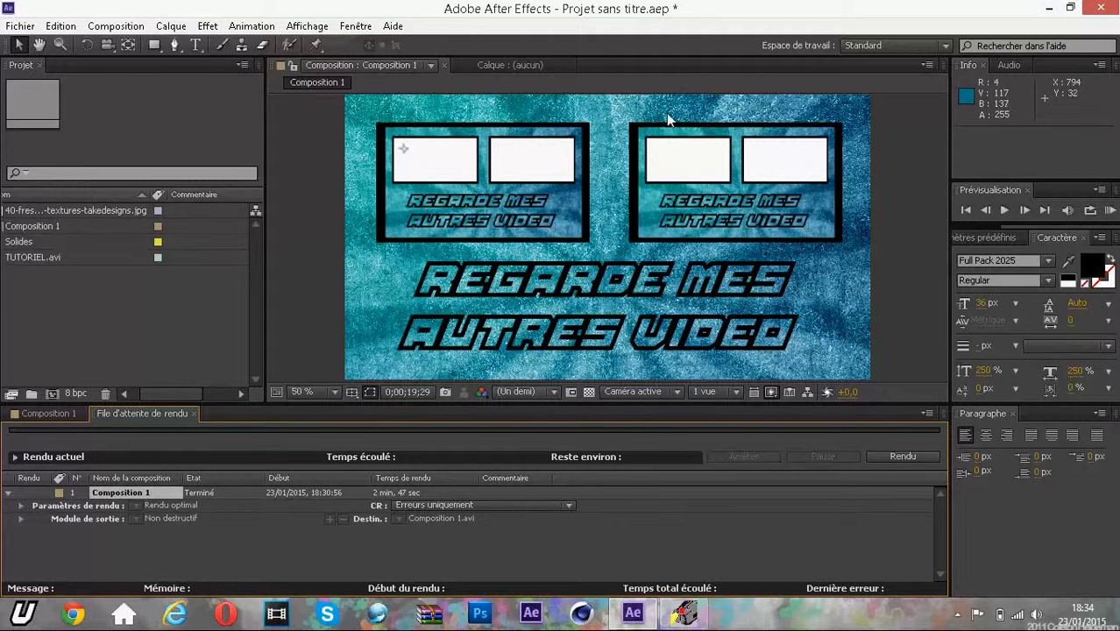
Step: Switch to the desktop, move the rendered Composition 1 video below the texture image, and play it in the media player
click(1049, 8)
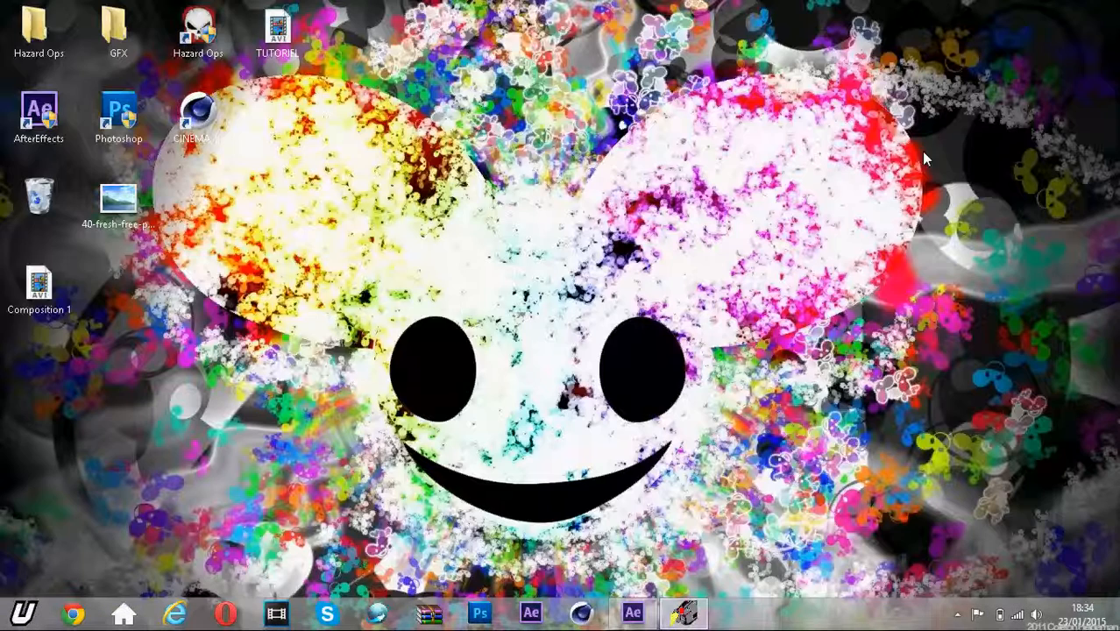
drag(272, 22, 110, 273)
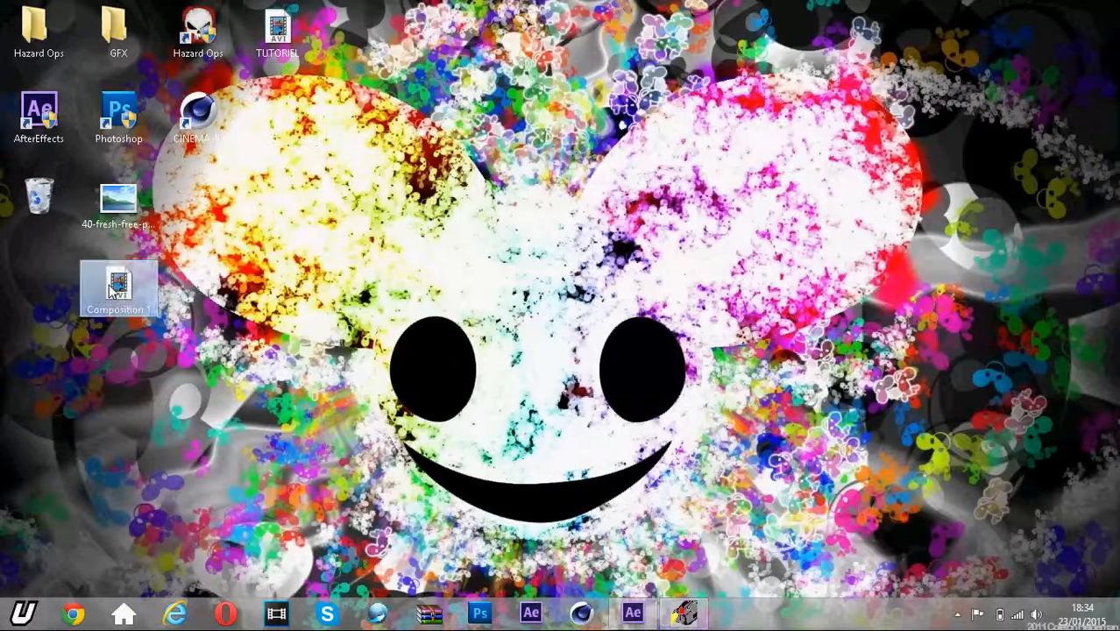
double_click(132, 296)
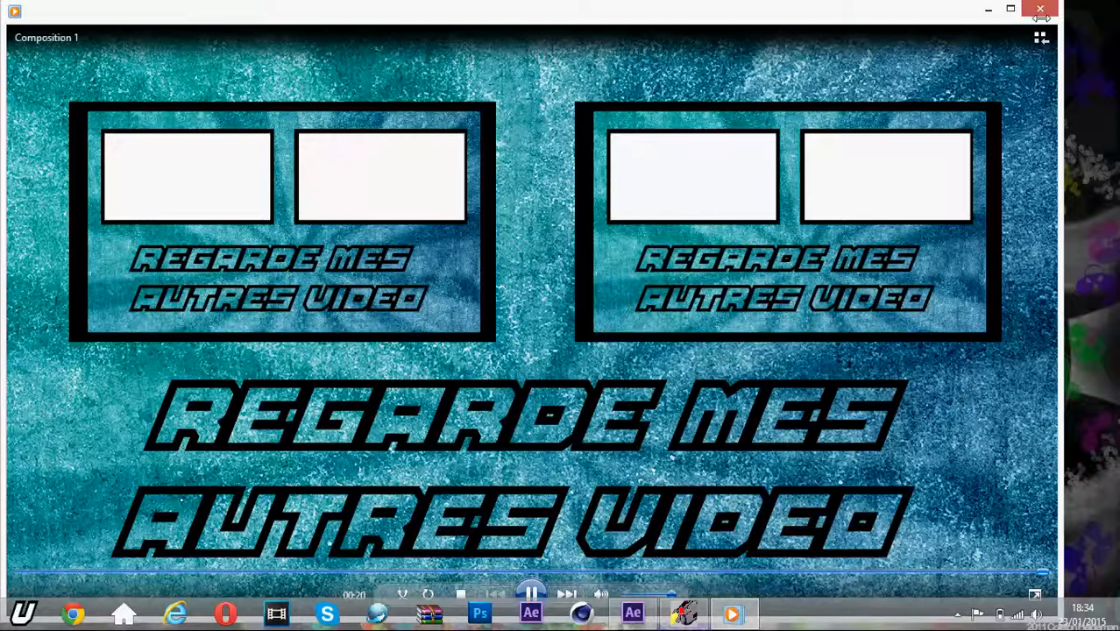
mouse_move(687, 616)
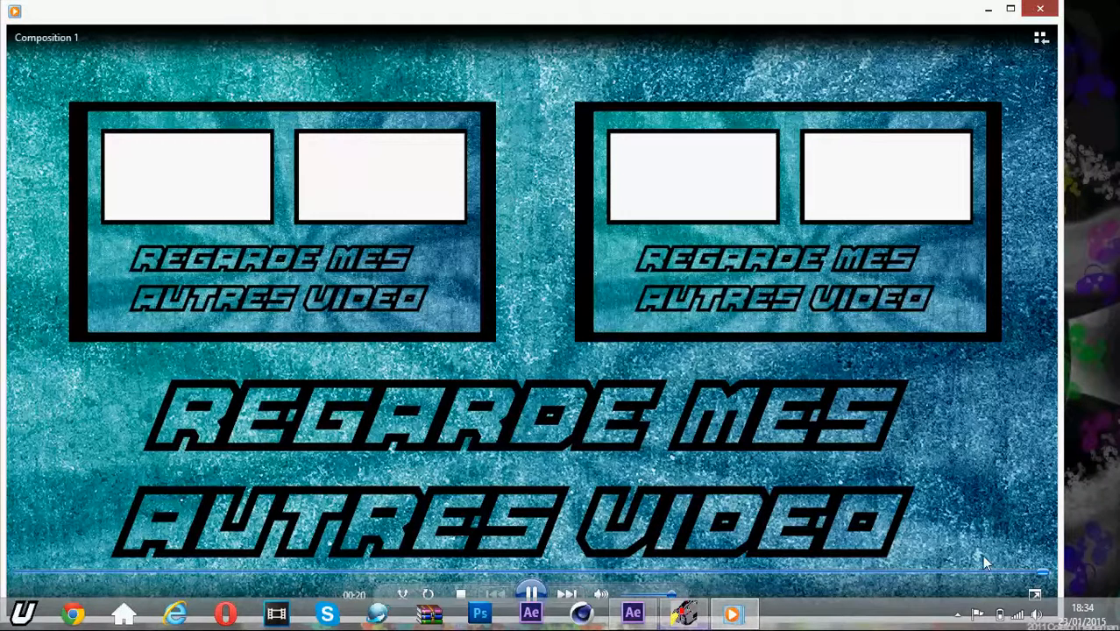